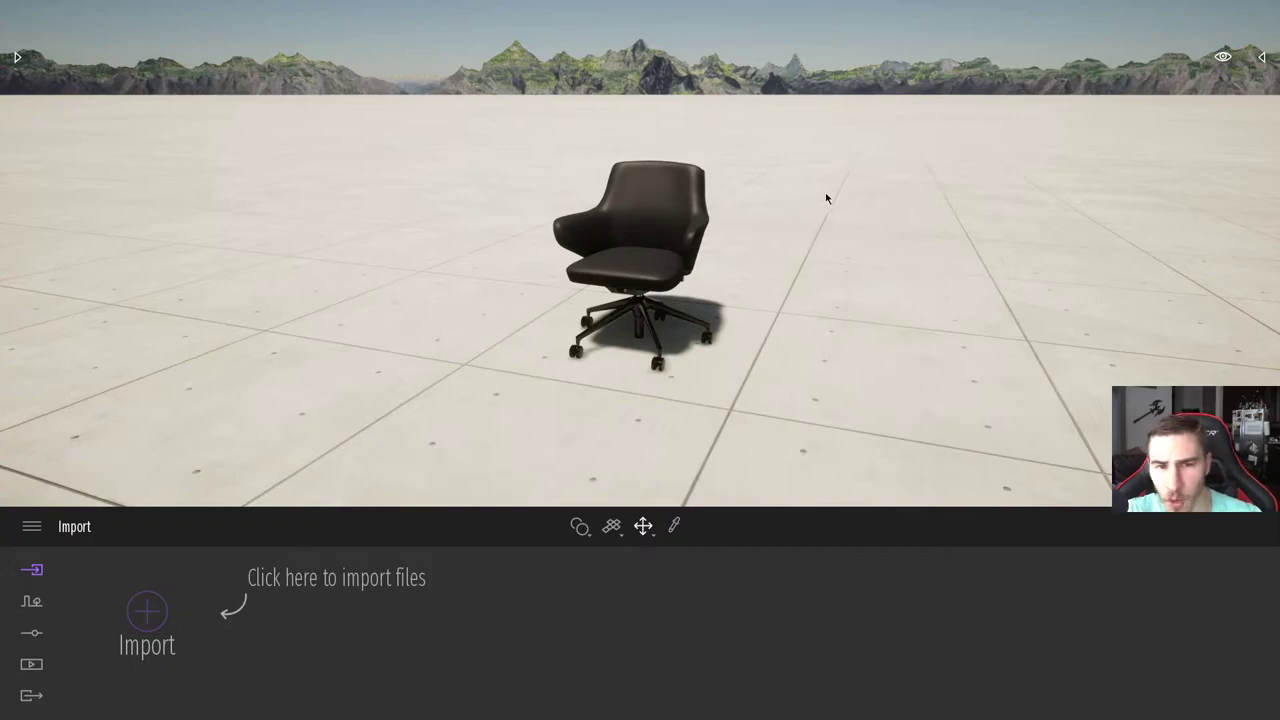
# Select the office chair and try moving and rotating it with its transform gizmo, undoing the change.
pyautogui.click(634, 233)
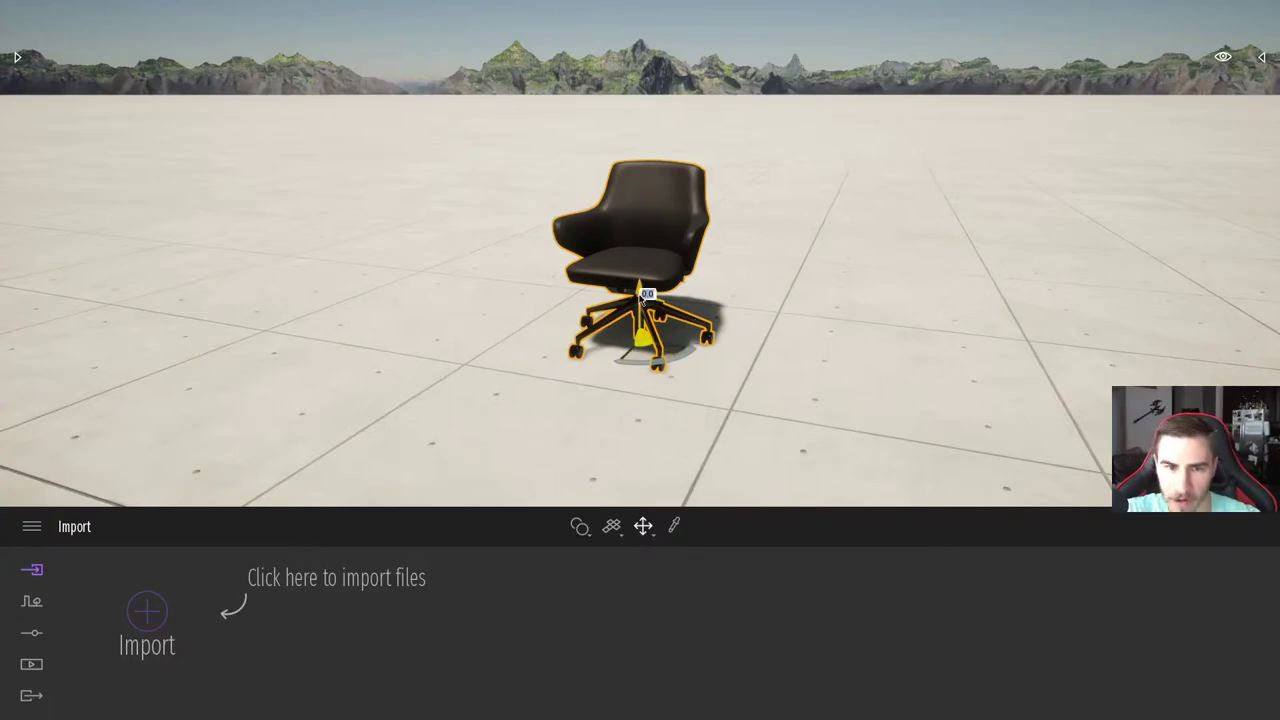
pyautogui.moveTo(665, 363); pyautogui.dragTo(643, 367)
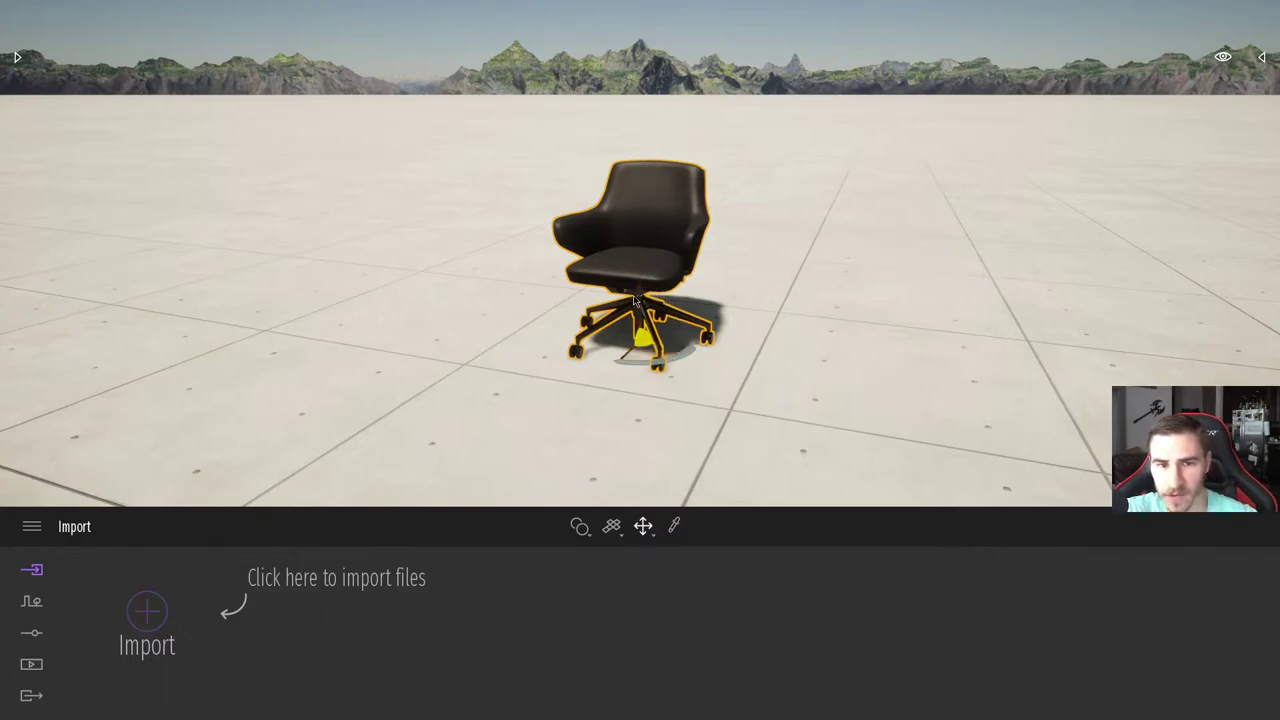
pyautogui.moveTo(646, 288); pyautogui.dragTo(668, 328)
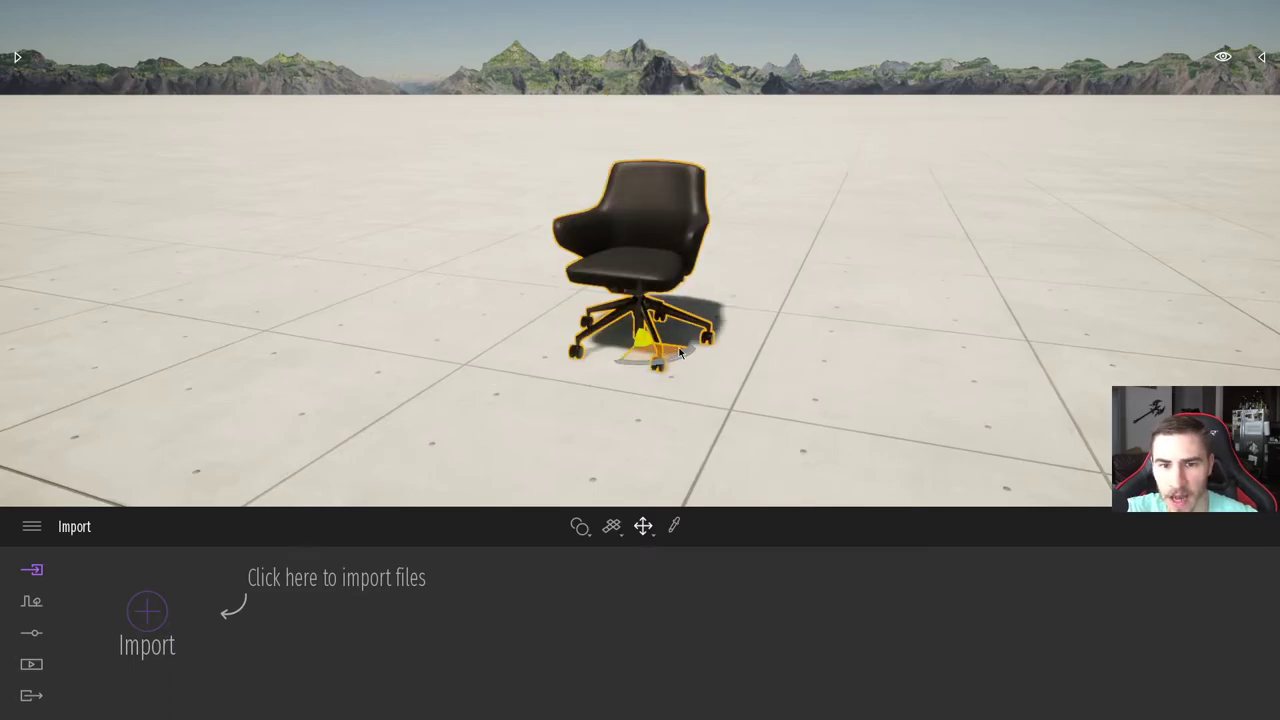
pyautogui.moveTo(763, 352); pyautogui.dragTo(690, 338)
pyautogui.hotkey('ctrl', 'z')
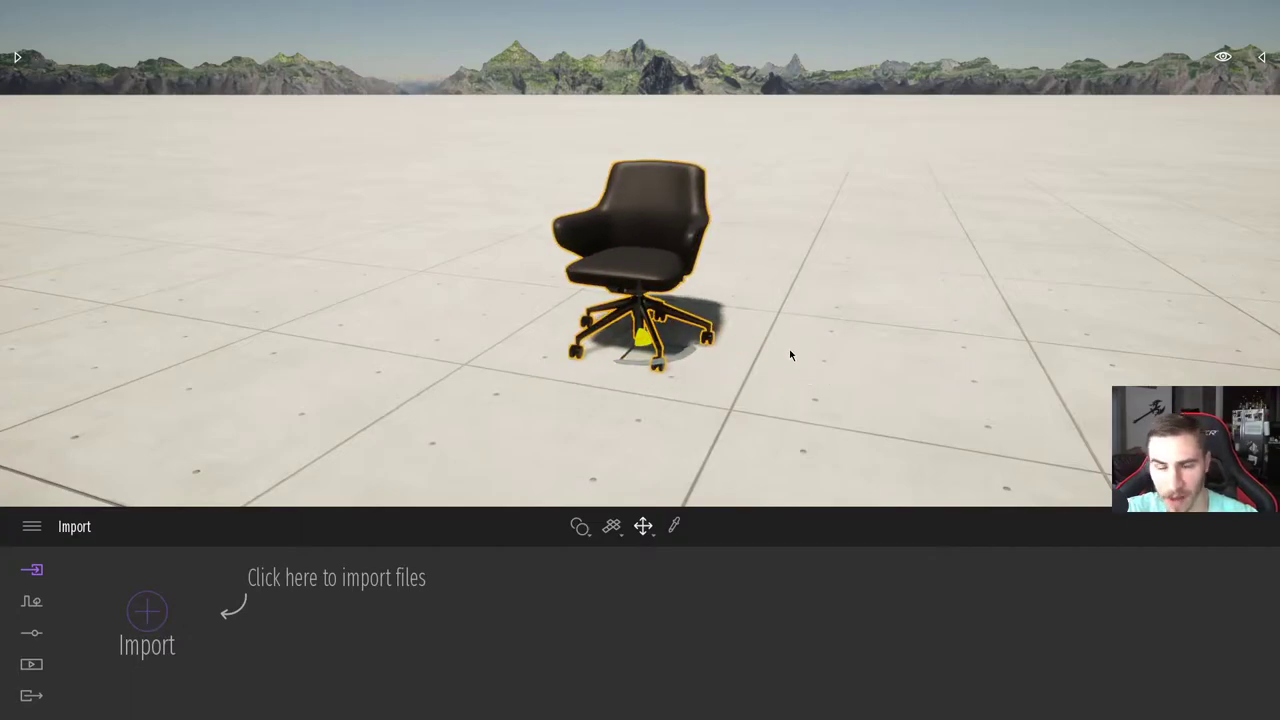
pyautogui.moveTo(691, 354); pyautogui.dragTo(711, 391)
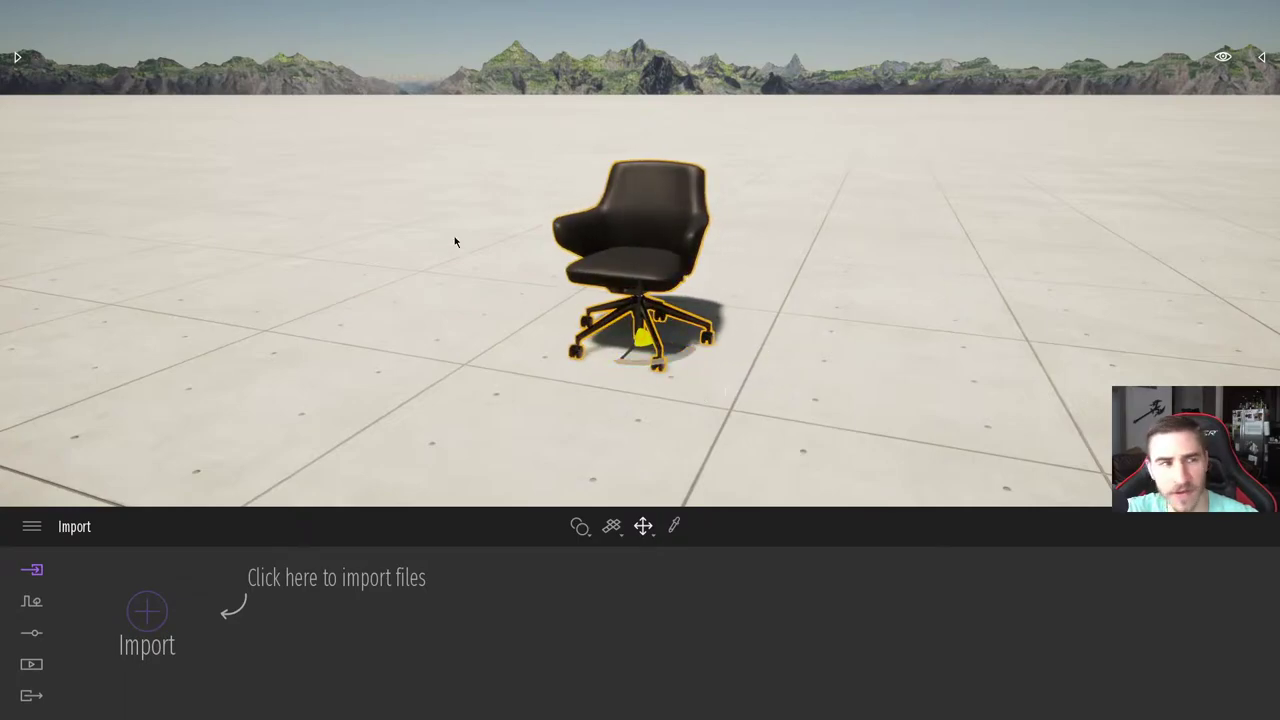
# Check the angle snap value in the program preferences and close them without changes.
pyautogui.click(31, 10)
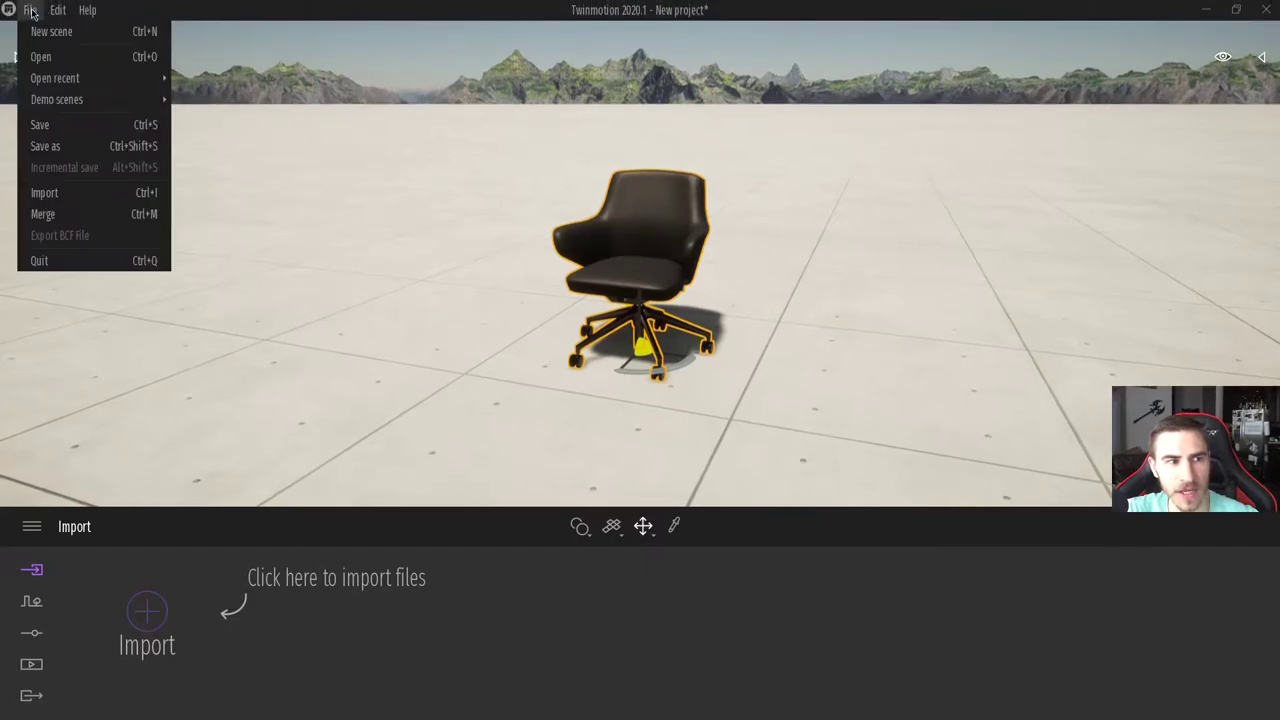
pyautogui.click(214, 211)
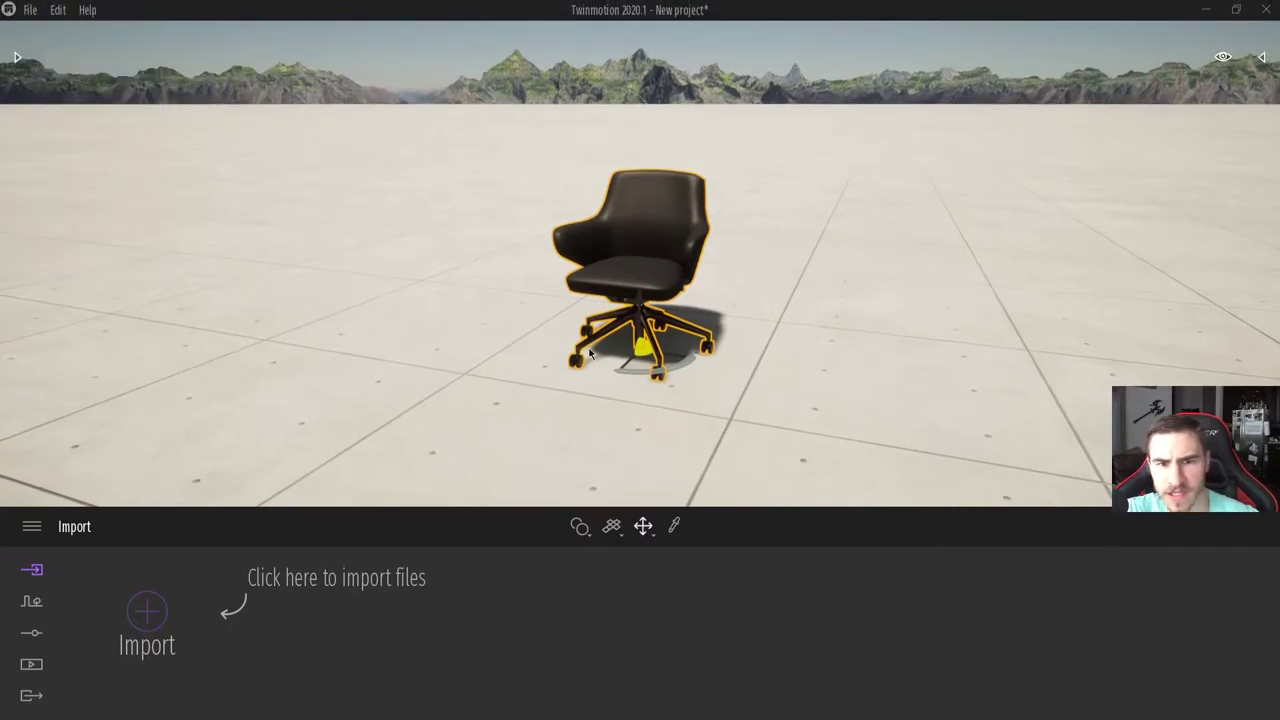
pyautogui.click(448, 395)
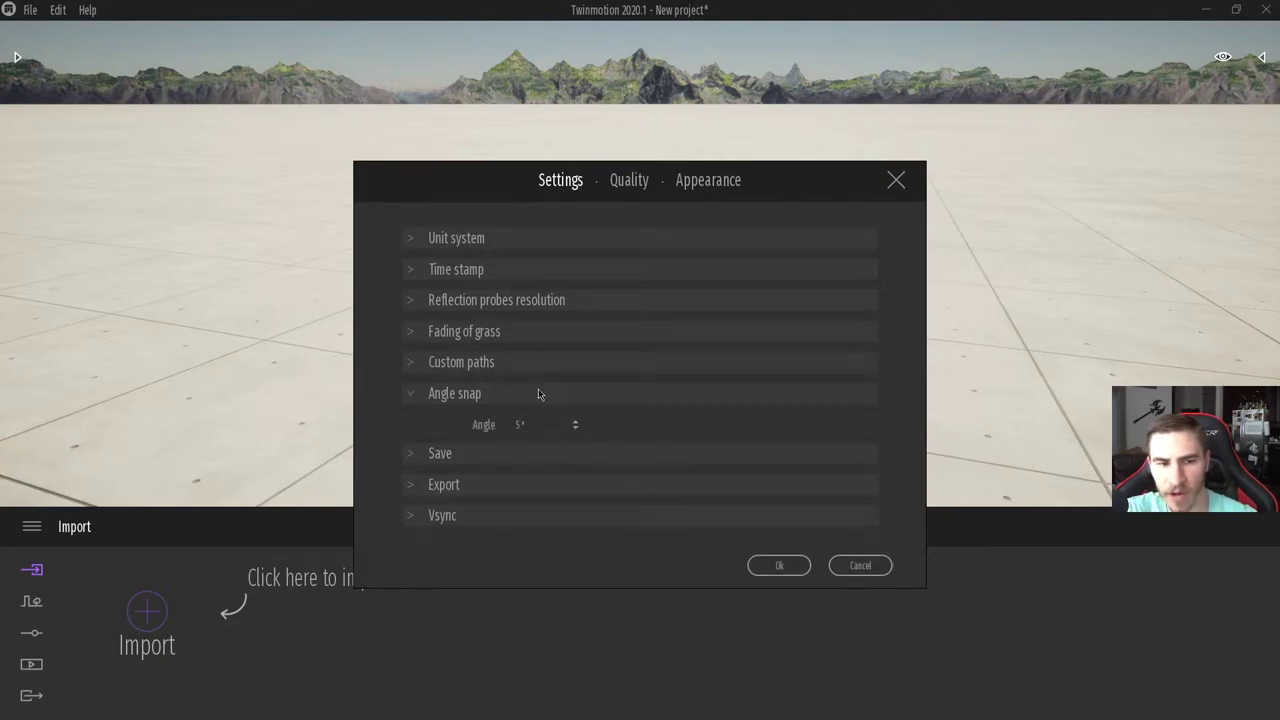
pyautogui.click(860, 565)
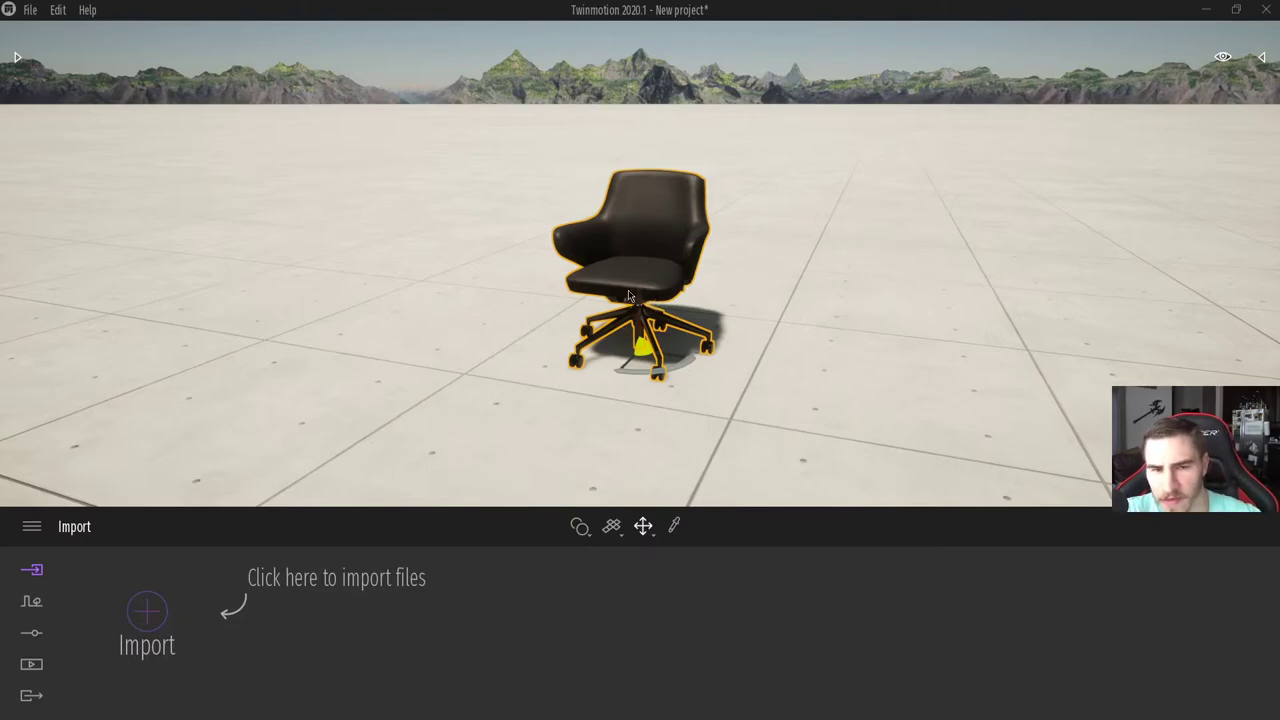
# Try moving the office chair across the floor with a horizontal move value of 4, and return it to its original spot.
pyautogui.moveTo(668, 355)
pyautogui.mouseDown()
pyautogui.moveTo(805, 392)
pyautogui.moveTo(685, 395)
pyautogui.moveTo(935, 396)
pyautogui.moveTo(655, 372)
pyautogui.moveTo(809, 391)
pyautogui.moveTo(777, 410)
pyautogui.moveTo(663, 374)
pyautogui.moveTo(673, 358)
pyautogui.moveTo(718, 358)
pyautogui.moveTo(684, 357)
pyautogui.mouseUp()
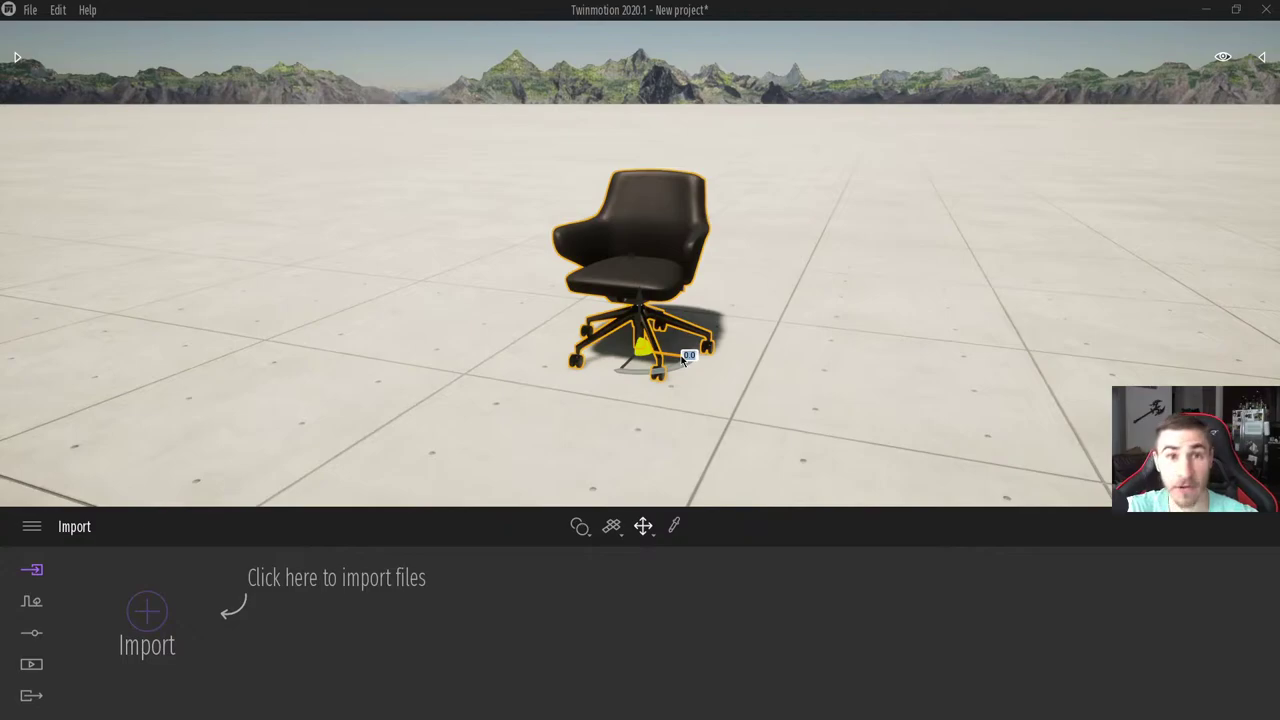
pyautogui.moveTo(684, 358); pyautogui.dragTo(684, 358)
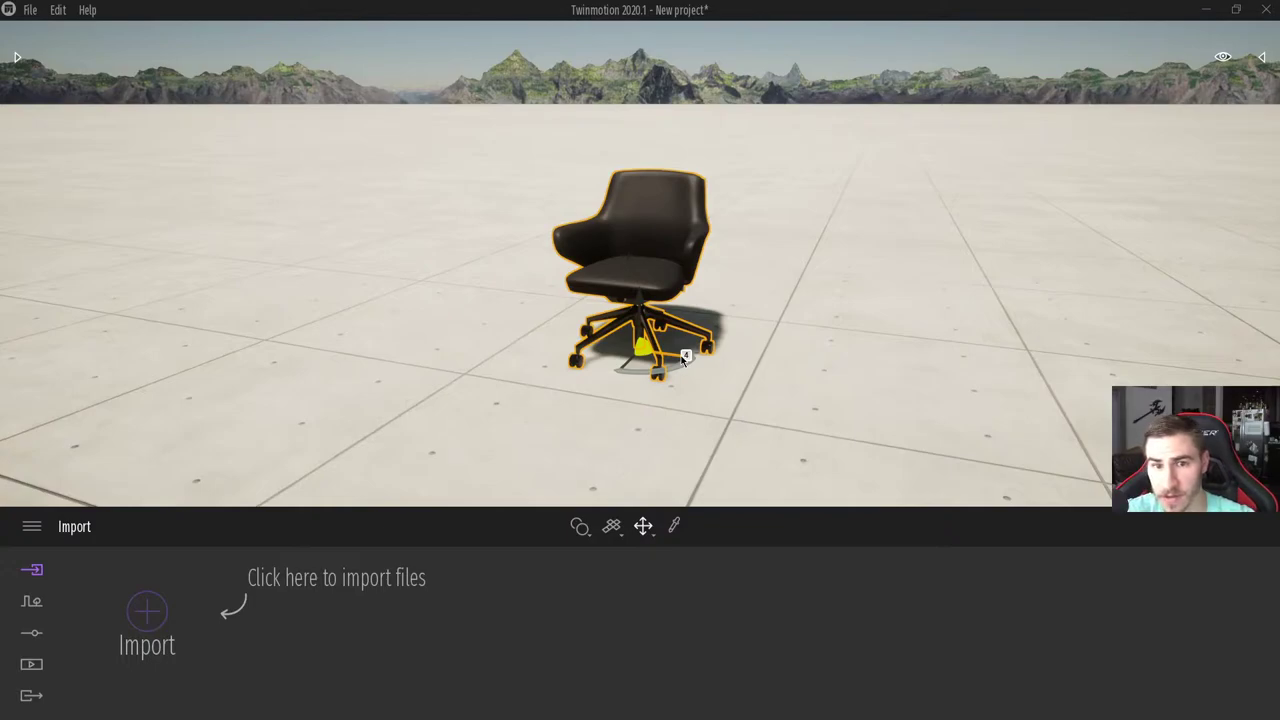
pyautogui.moveTo(684, 358); pyautogui.dragTo(940, 400)
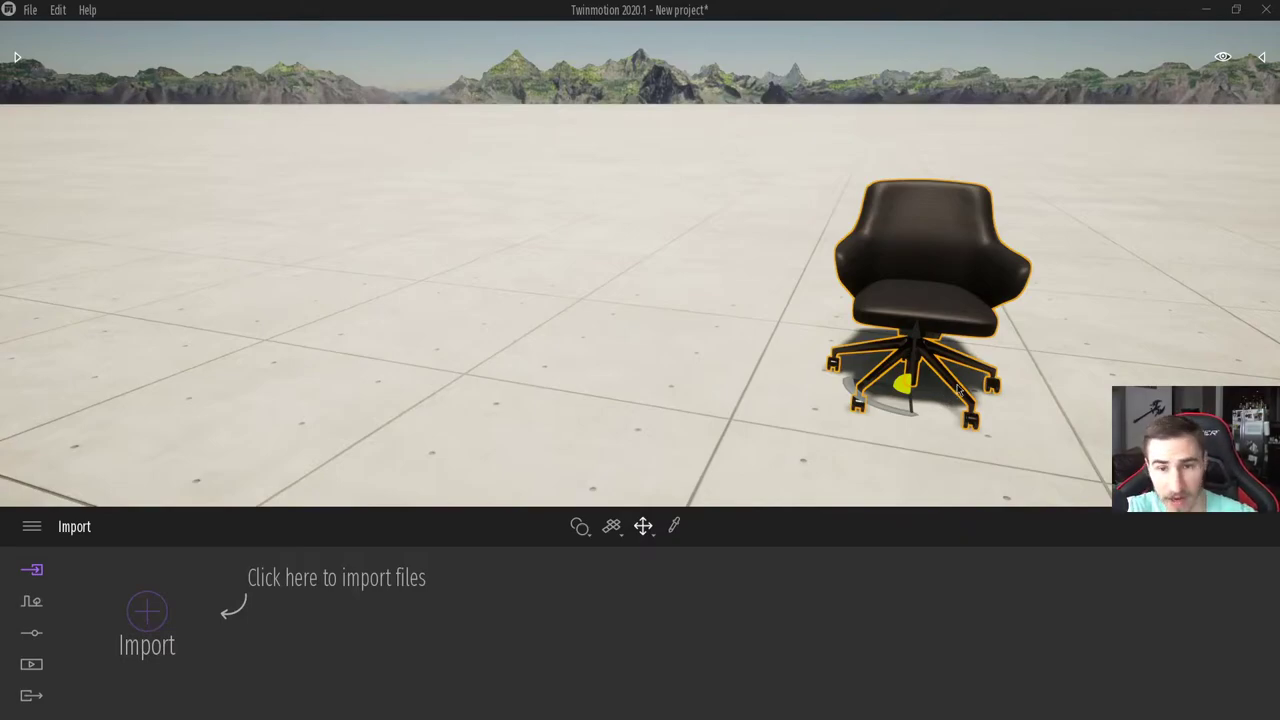
pyautogui.moveTo(946, 390); pyautogui.dragTo(642, 310)
# Inspect the numeric entry fields on the office chair's vertical move, rotation and horizontal plane handles.
pyautogui.moveTo(643, 310)
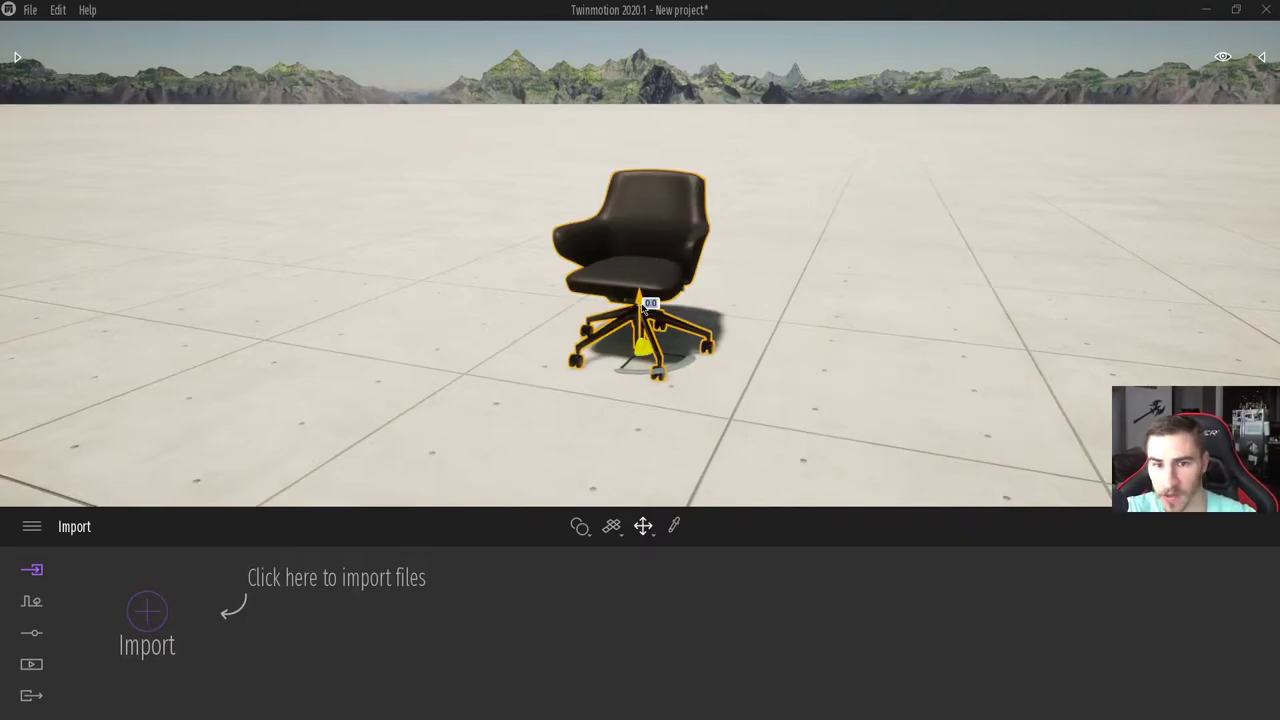
pyautogui.moveTo(643, 308); pyautogui.dragTo(648, 302)
pyautogui.moveTo(658, 373)
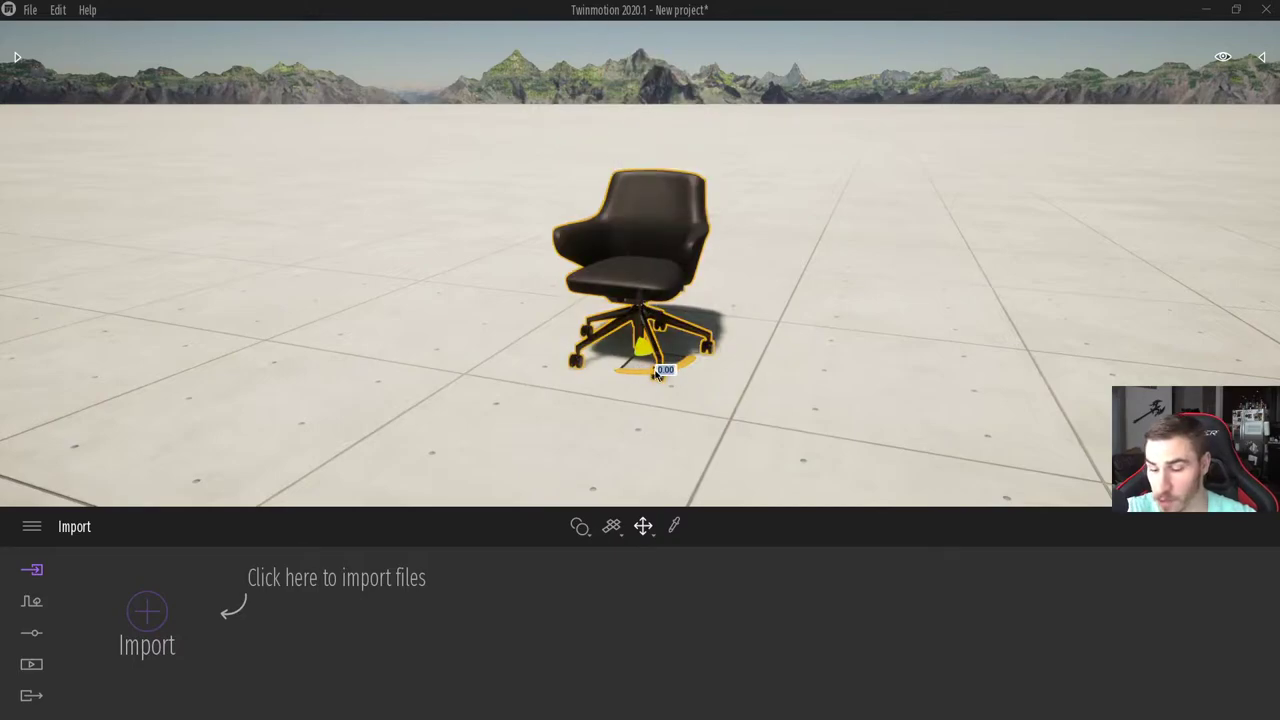
pyautogui.moveTo(658, 372); pyautogui.dragTo(657, 372)
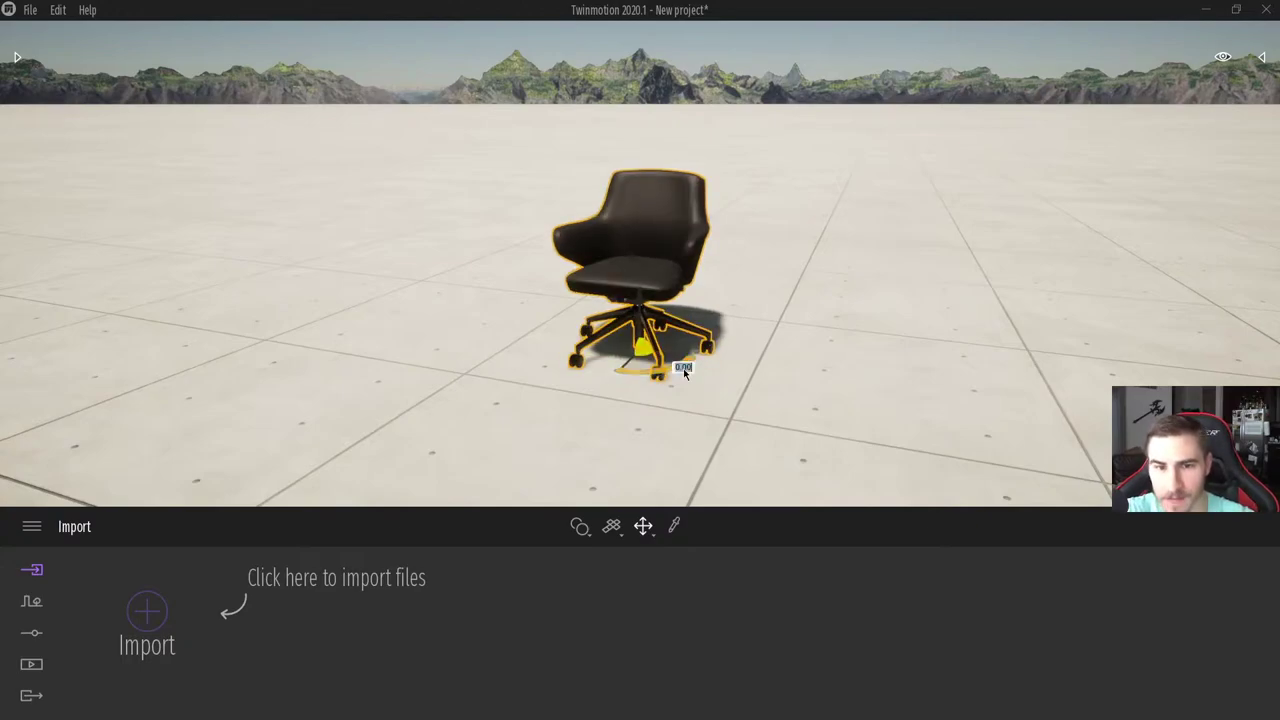
pyautogui.moveTo(680, 370)
pyautogui.mouseDown()
pyautogui.moveTo(660, 372)
pyautogui.moveTo(680, 370)
pyautogui.mouseUp()
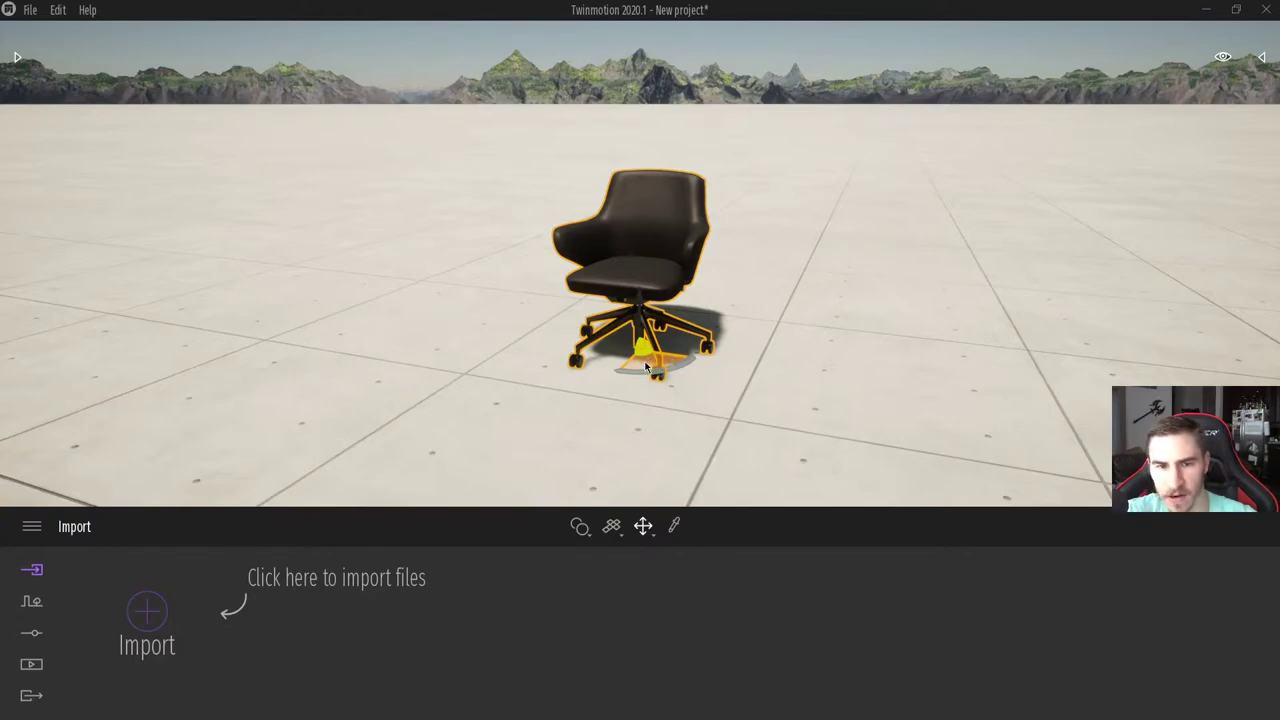
pyautogui.moveTo(646, 368)
pyautogui.mouseDown()
pyautogui.moveTo(610, 335)
pyautogui.moveTo(479, 303)
pyautogui.moveTo(604, 420)
pyautogui.moveTo(840, 395)
pyautogui.moveTo(900, 268)
pyautogui.moveTo(571, 209)
pyautogui.moveTo(483, 336)
pyautogui.moveTo(618, 388)
pyautogui.moveTo(664, 368)
pyautogui.moveTo(656, 358)
pyautogui.mouseUp()
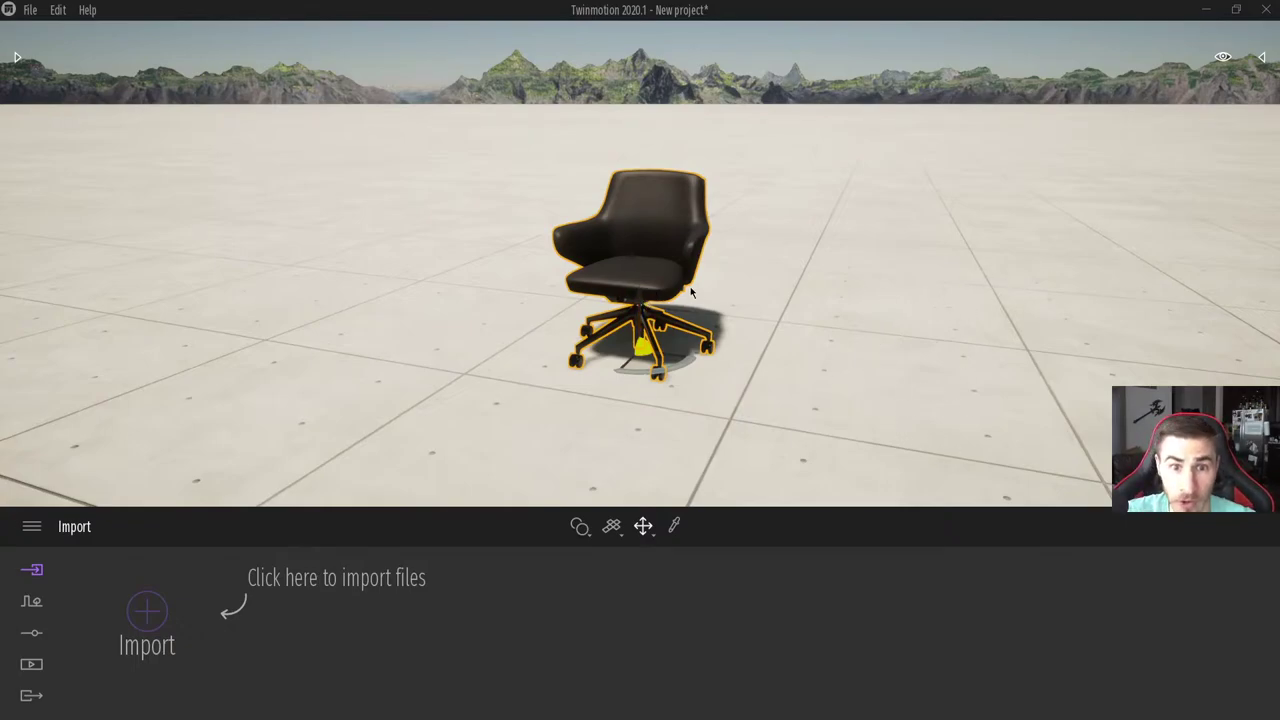
# Lift the office chair off the floor, set it back on the ground near its original spot, and deselect it.
pyautogui.moveTo(646, 300); pyautogui.dragTo(969, 215)
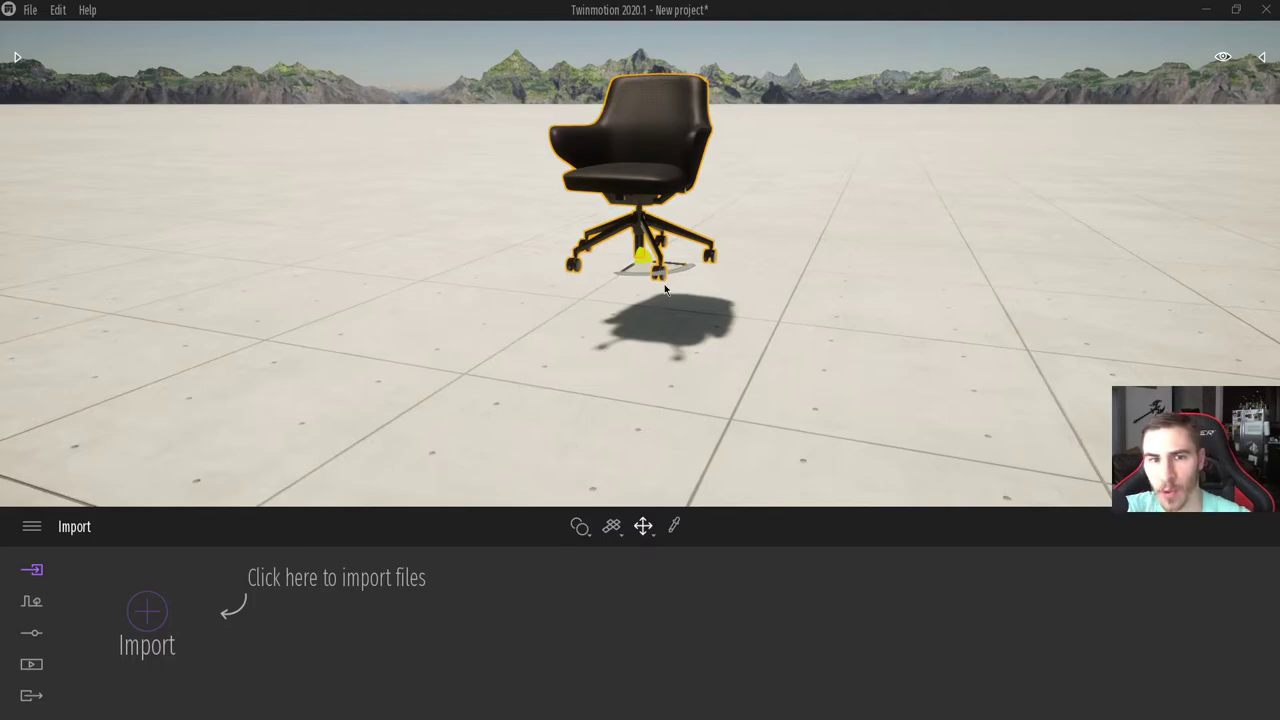
pyautogui.moveTo(635, 230); pyautogui.dragTo(641, 298)
pyautogui.hotkey('ctrl', 'z')
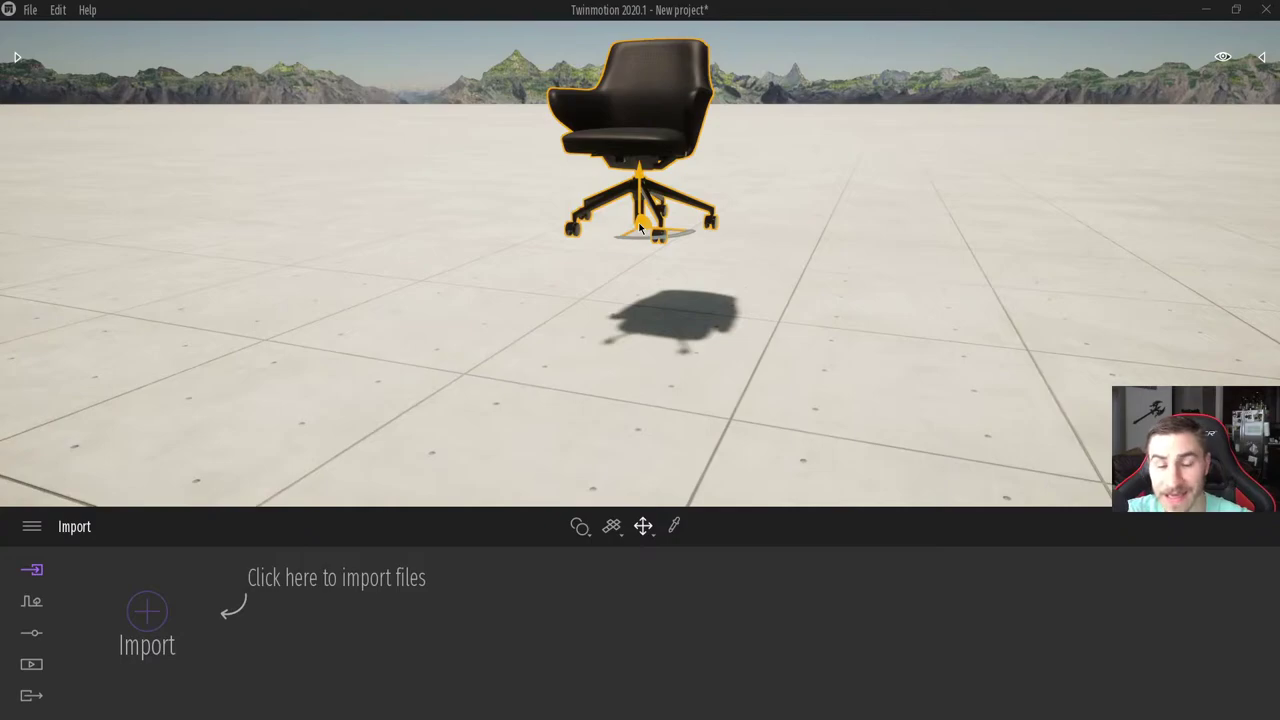
pyautogui.moveTo(637, 226); pyautogui.dragTo(647, 353)
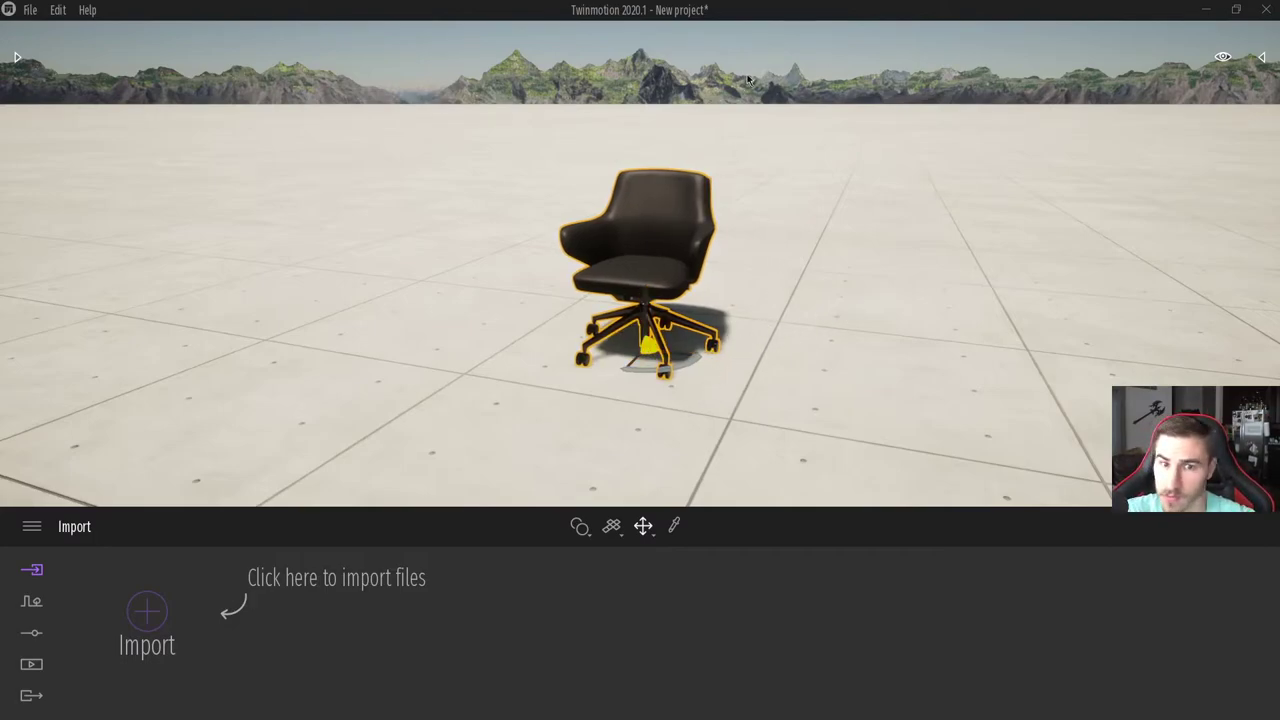
pyautogui.click(748, 80)
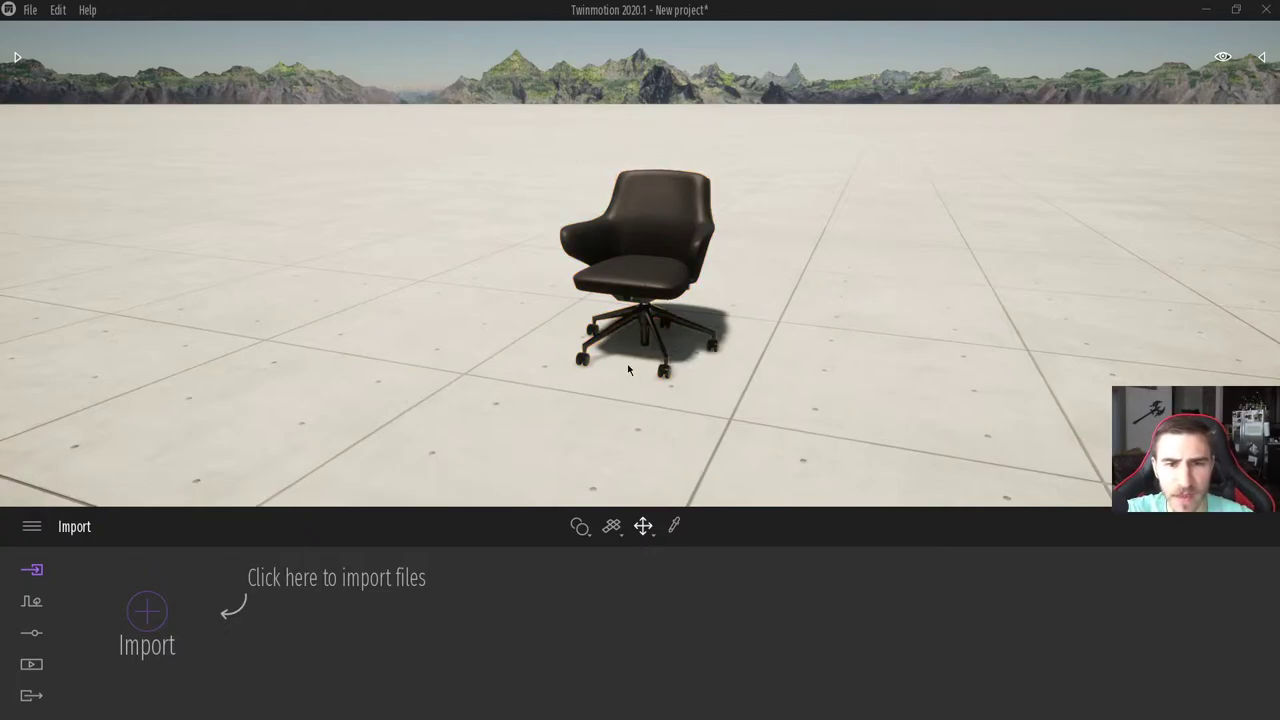
# Select the office chair again and change its transform gizmo to Rotate.
pyautogui.click(655, 265)
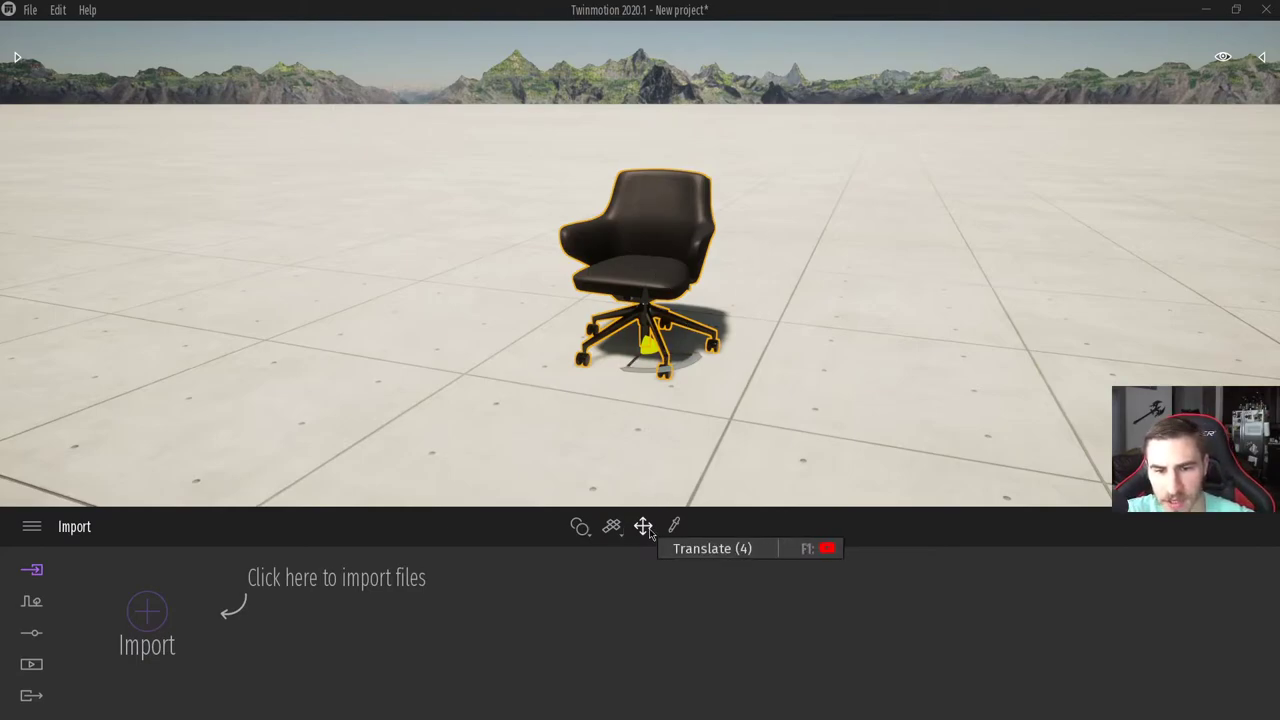
pyautogui.moveTo(648, 530)
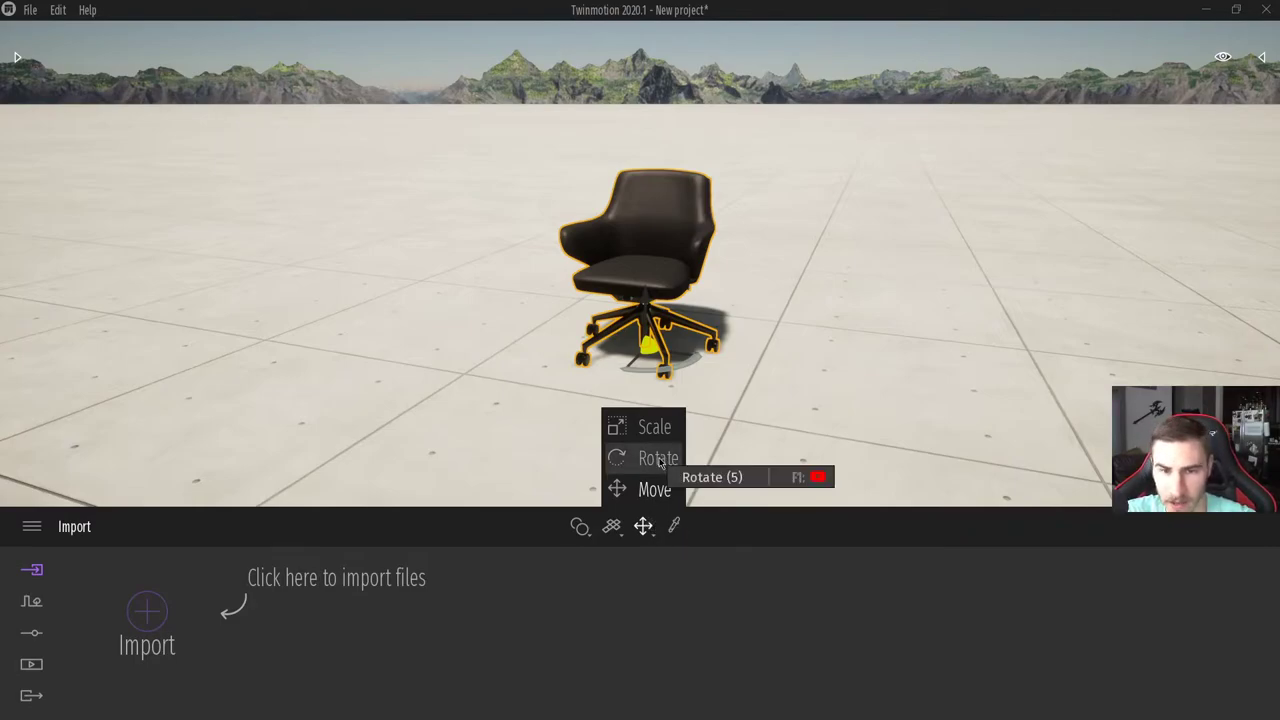
pyautogui.click(658, 458)
pyautogui.moveTo(668, 338); pyautogui.dragTo(677, 375)
# Scale the office chair uniformly by 2.25 with the Scale tool and undo the scaling.
pyautogui.click(643, 526)
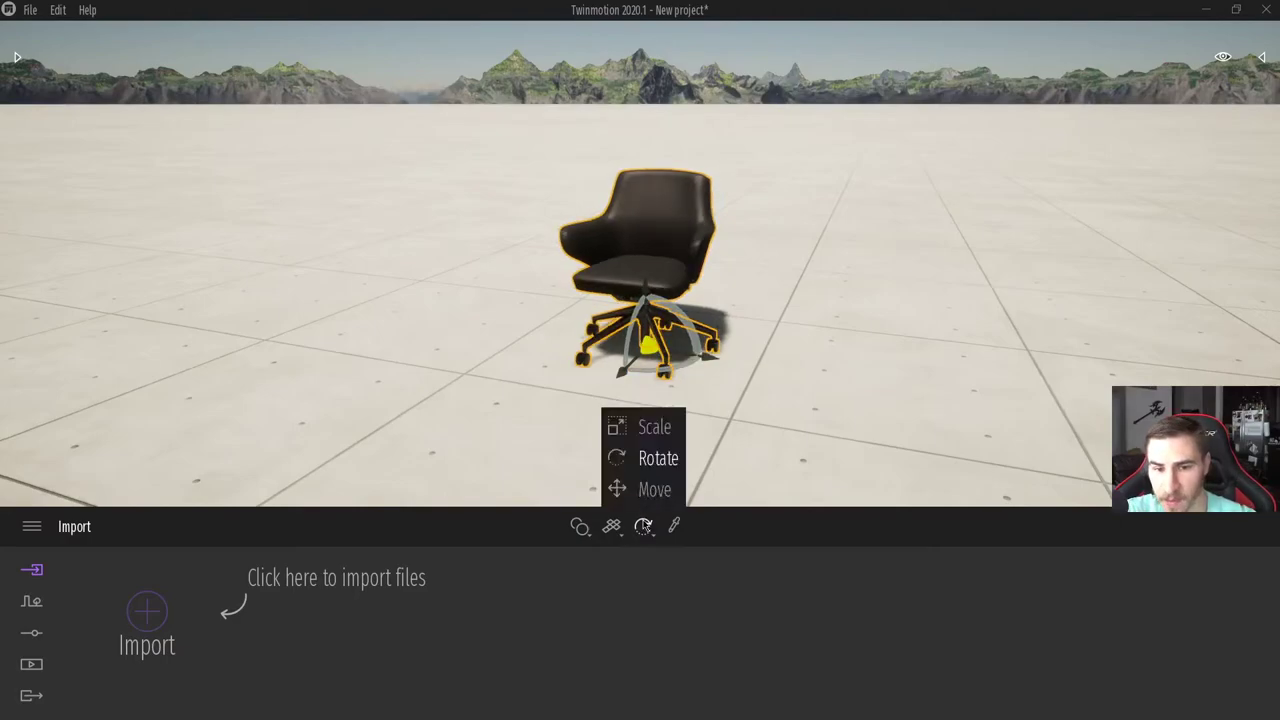
pyautogui.click(650, 427)
pyautogui.moveTo(737, 363); pyautogui.dragTo(648, 352)
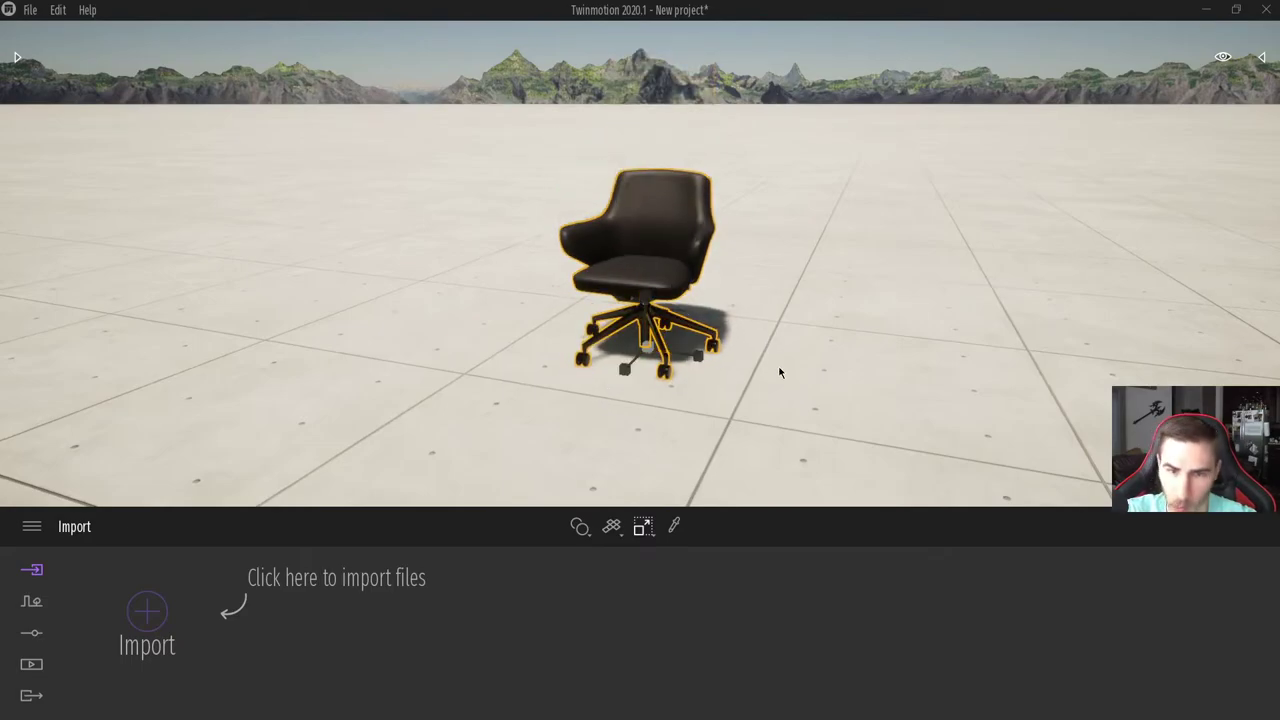
pyautogui.moveTo(657, 349)
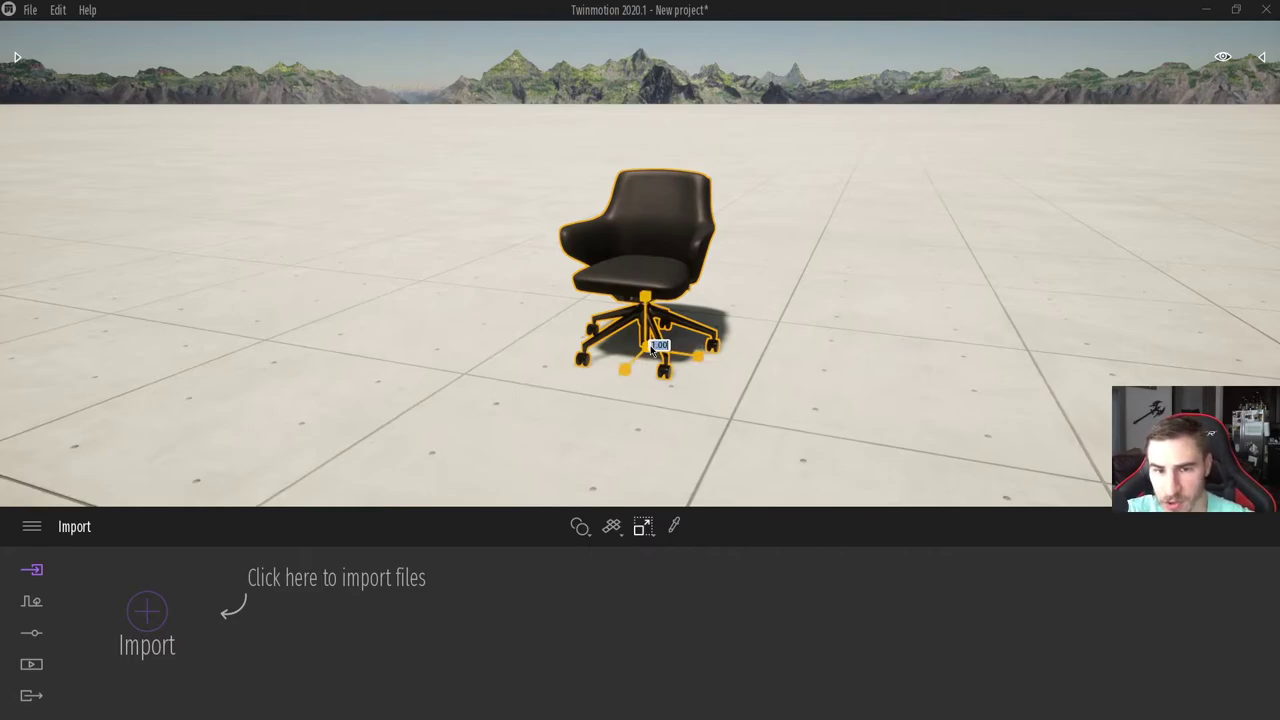
pyautogui.moveTo(652, 351)
pyautogui.mouseDown()
pyautogui.moveTo(684, 302)
pyautogui.moveTo(640, 320)
pyautogui.moveTo(683, 300)
pyautogui.moveTo(650, 348)
pyautogui.mouseUp()
pyautogui.click(652, 347)
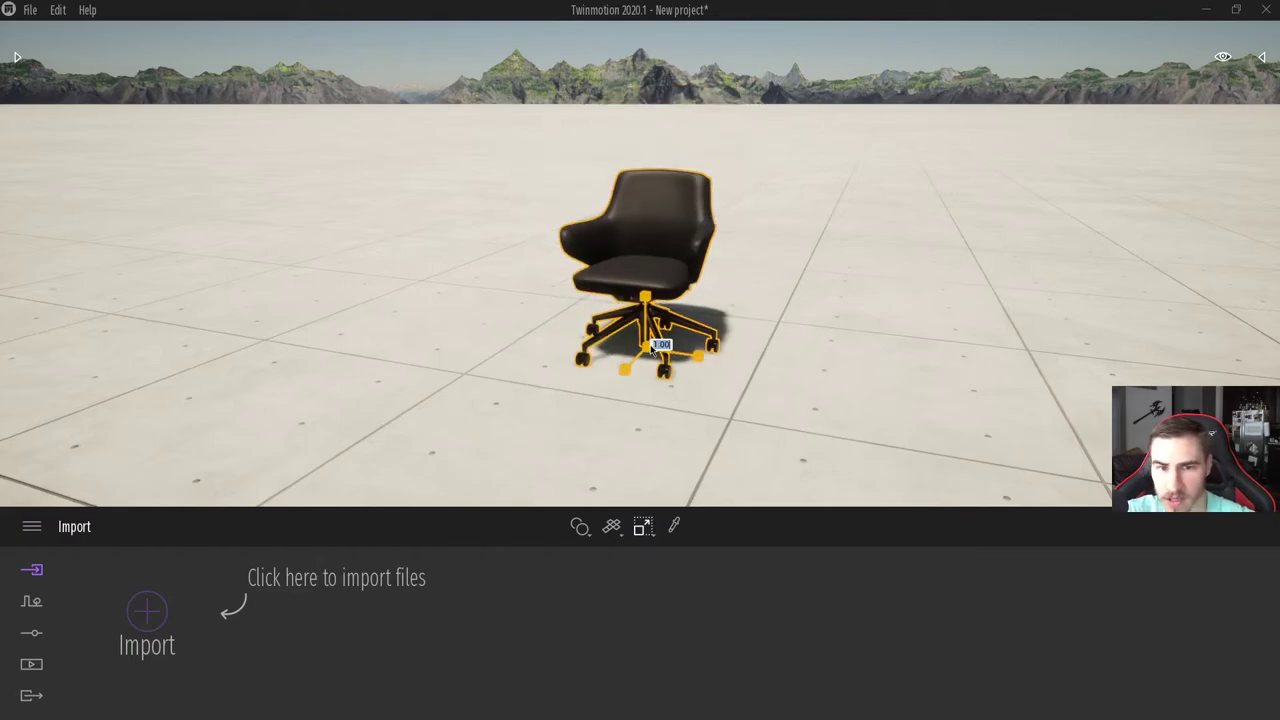
pyautogui.write('2.25')
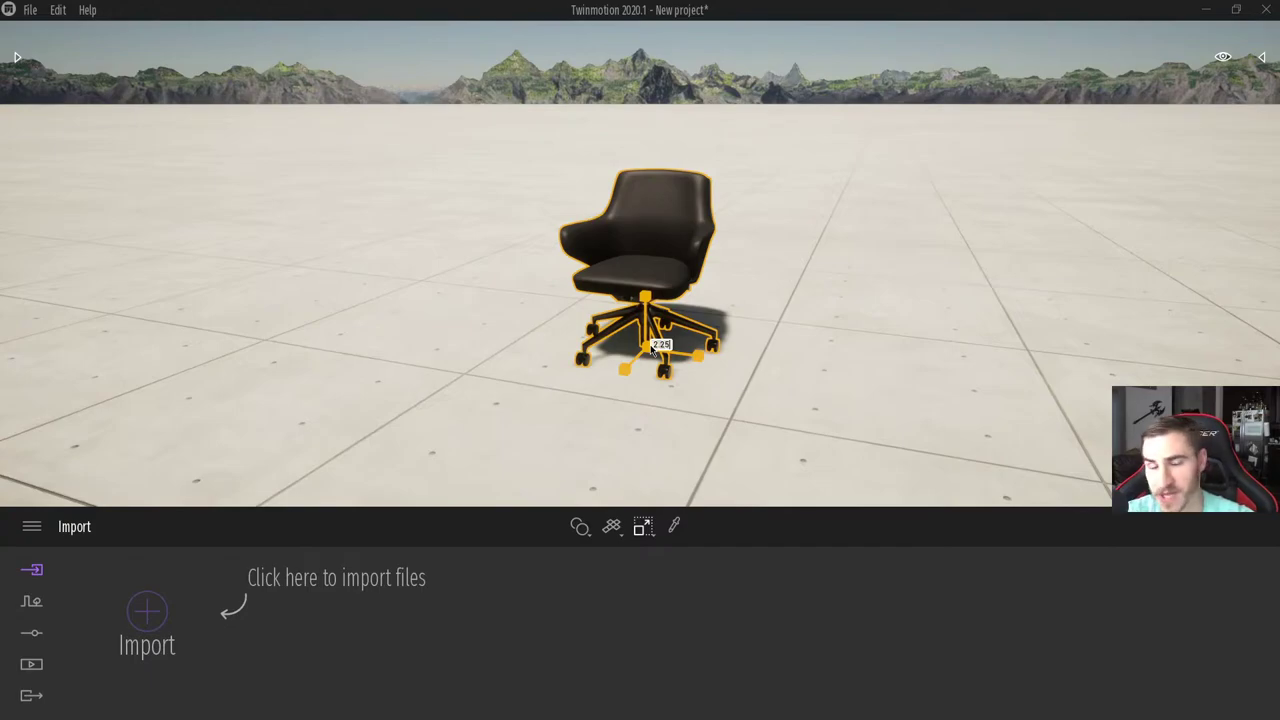
pyautogui.press('Return')
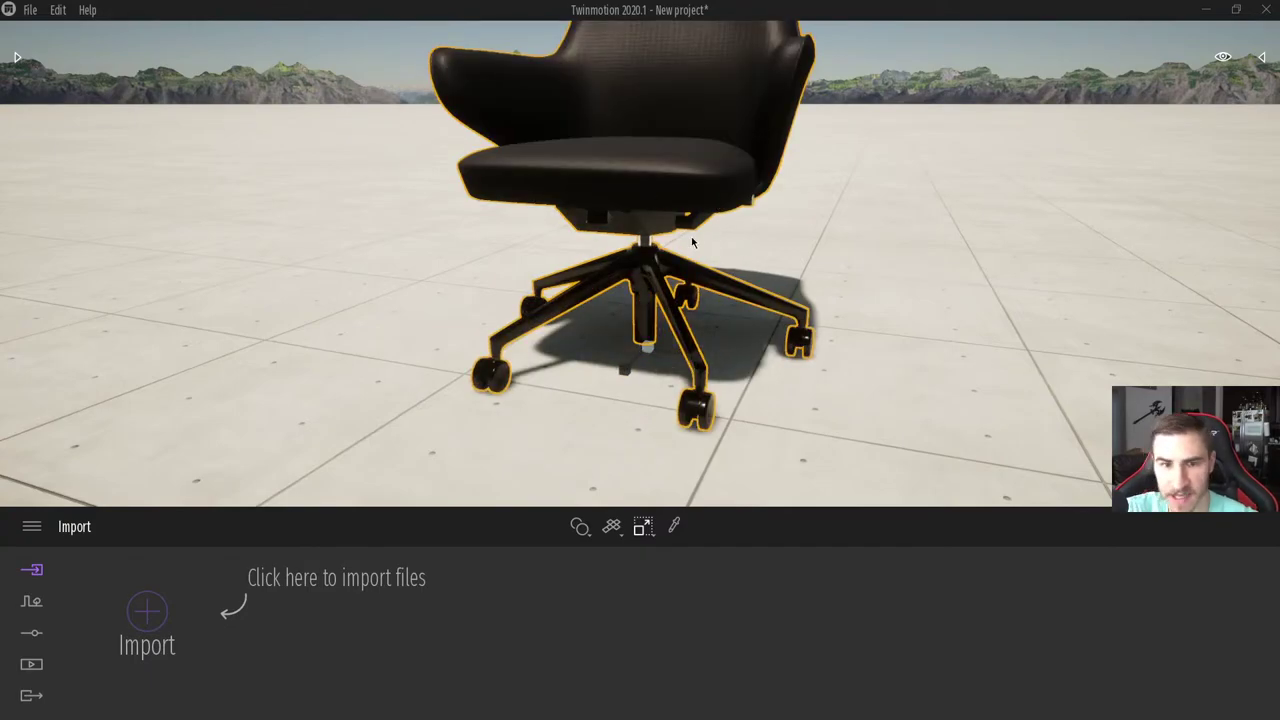
pyautogui.hotkey('ctrl', 'z')
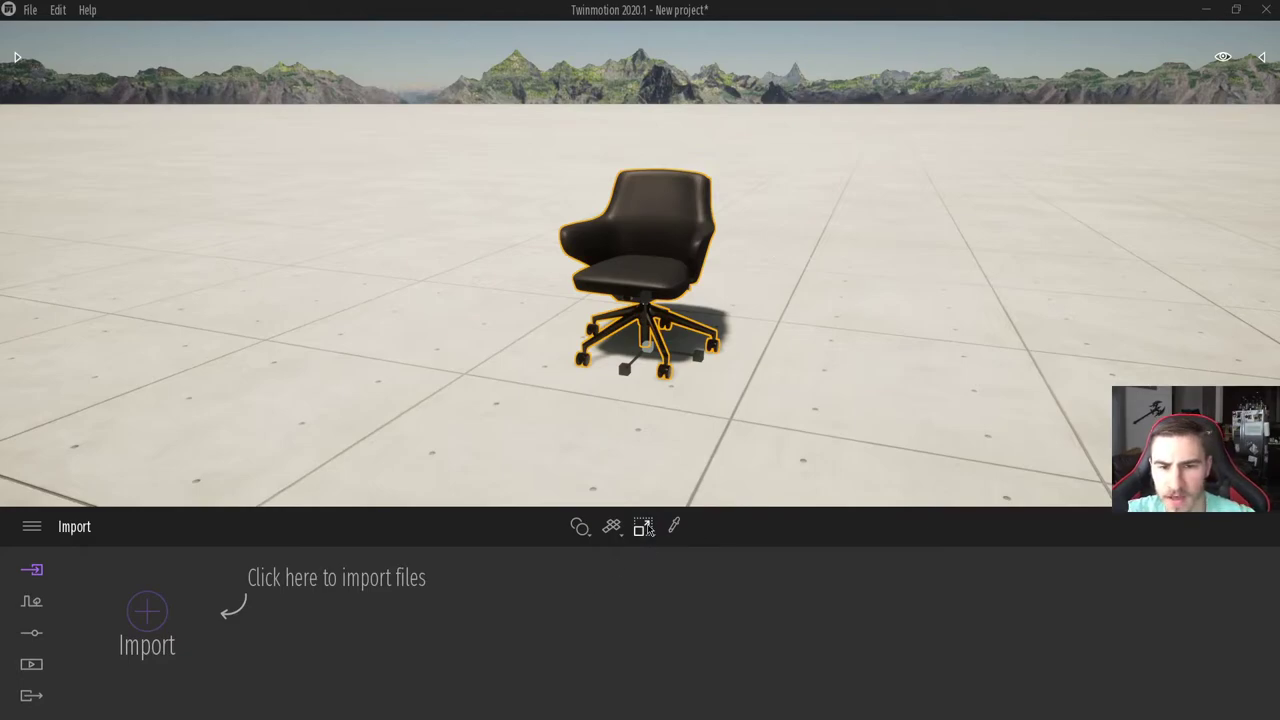
# Return the office chair's gizmo to Move and cycle it through Rotate, Scale and Move, leaving Scale active.
pyautogui.moveTo(644, 524)
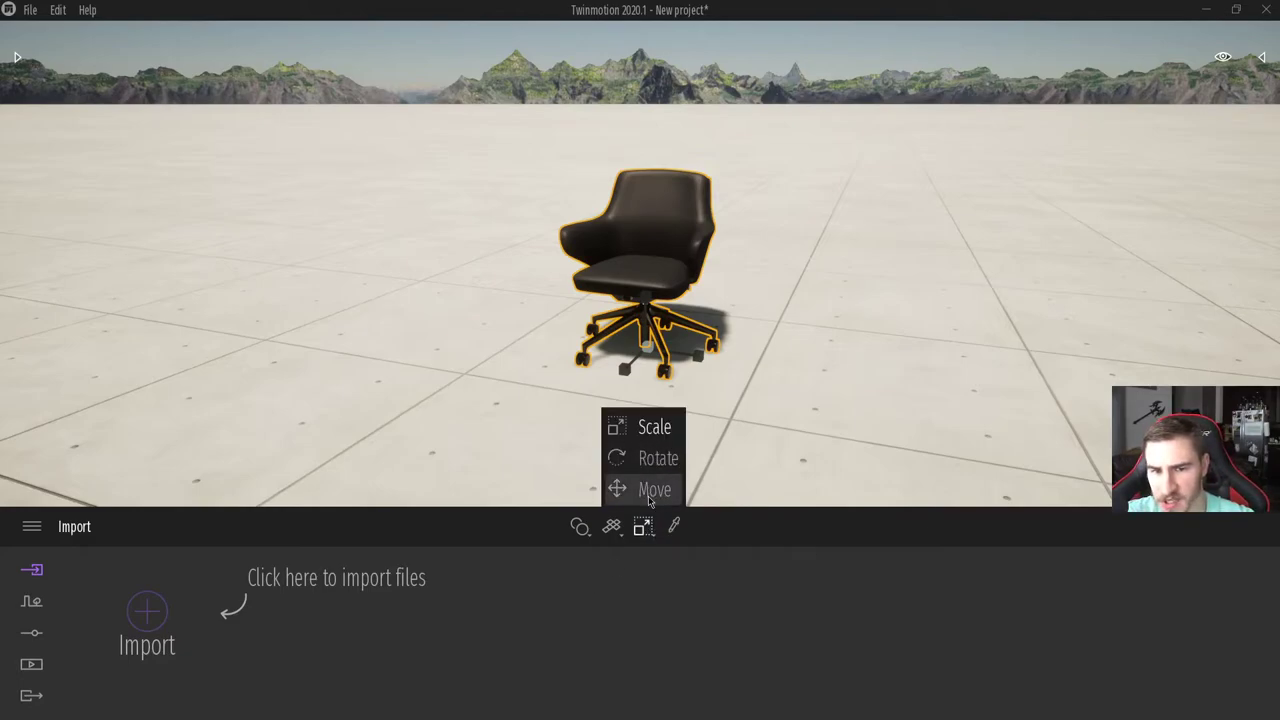
pyautogui.click(652, 492)
pyautogui.moveTo(643, 525)
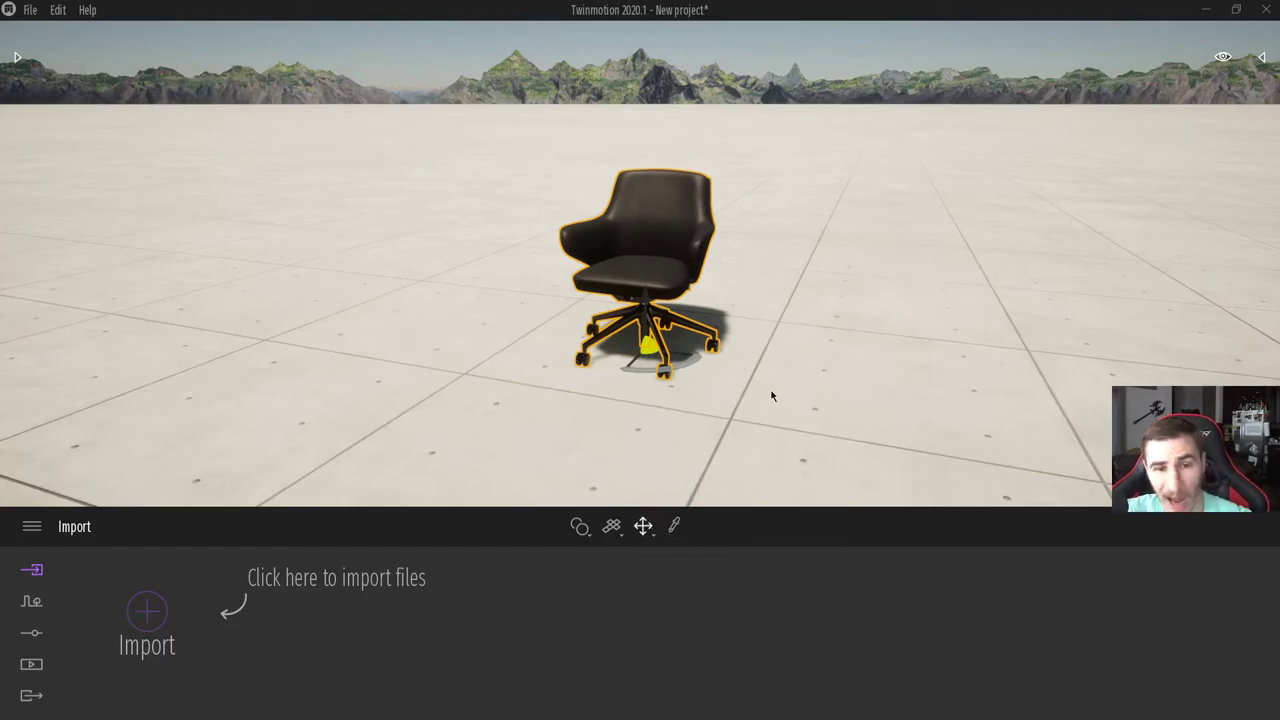
pyautogui.press('r')
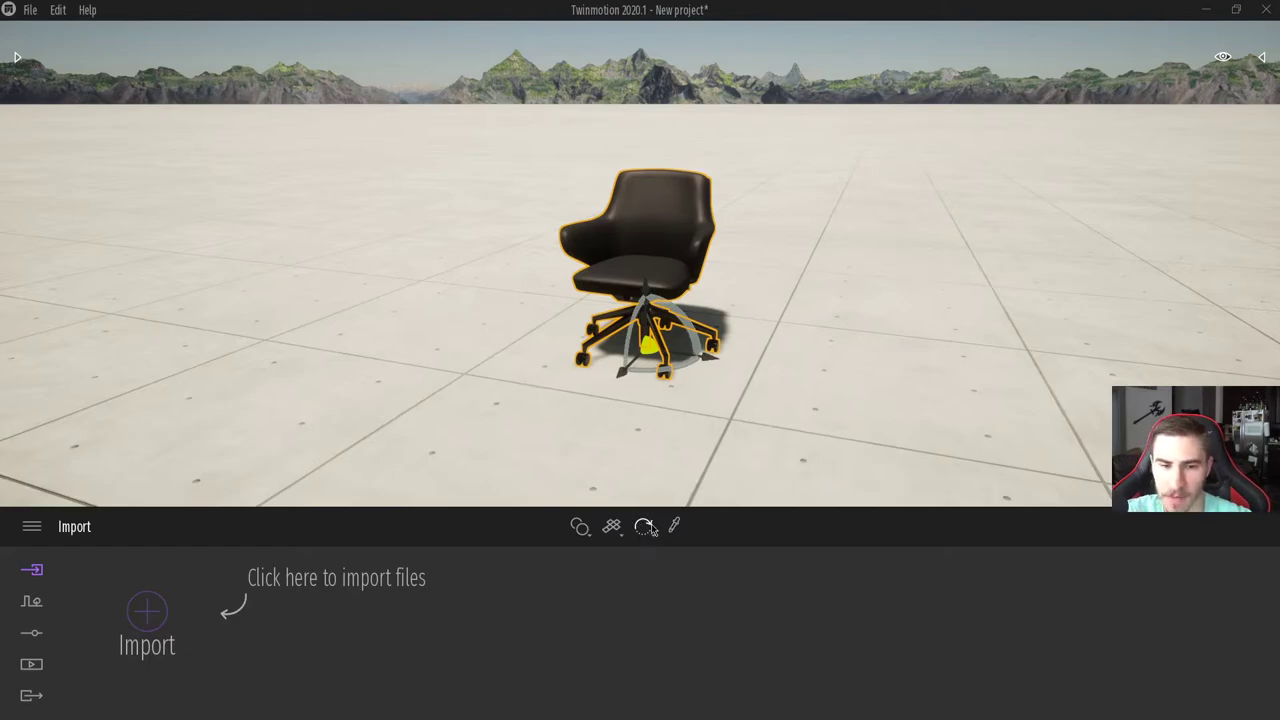
pyautogui.press('s')
pyautogui.press('m')
pyautogui.press('r')
pyautogui.press('s')
pyautogui.press('m')
pyautogui.press('r')
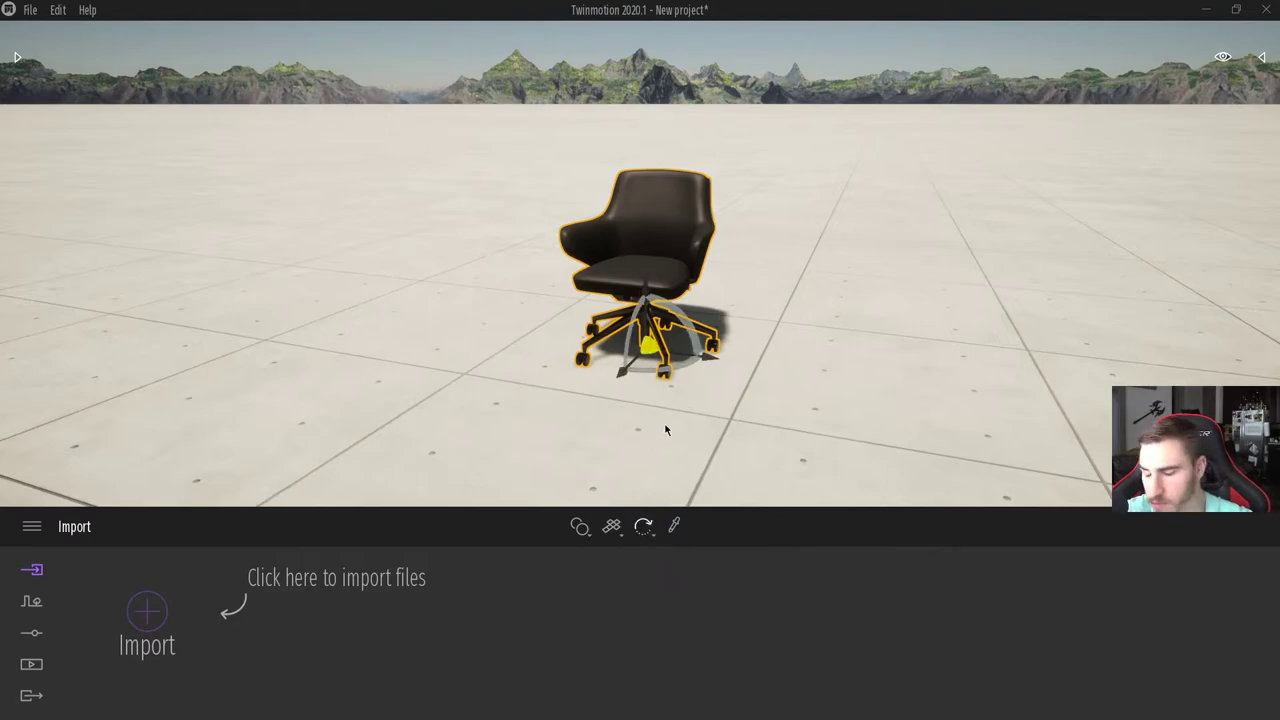
pyautogui.press('s')
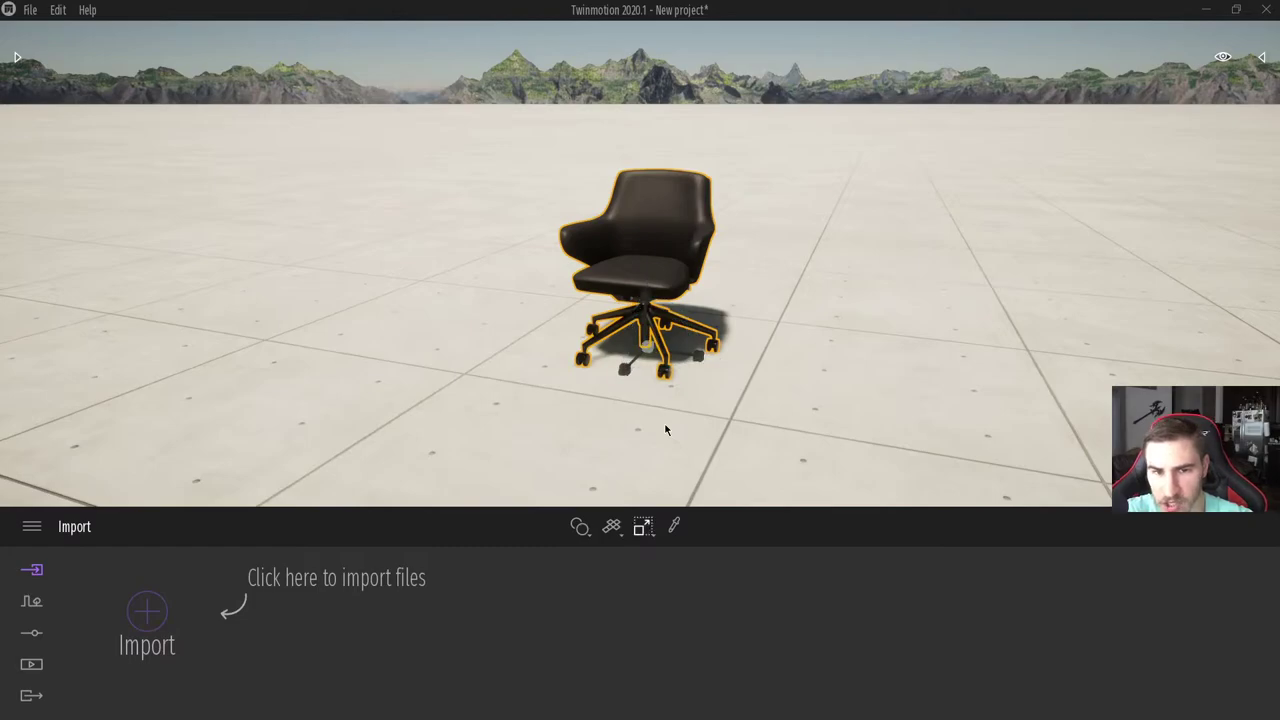
# Switch the office chair's gizmo among Move, Rotate and Scale, finishing with Move active.
pyautogui.press('m')
pyautogui.click(645, 527)
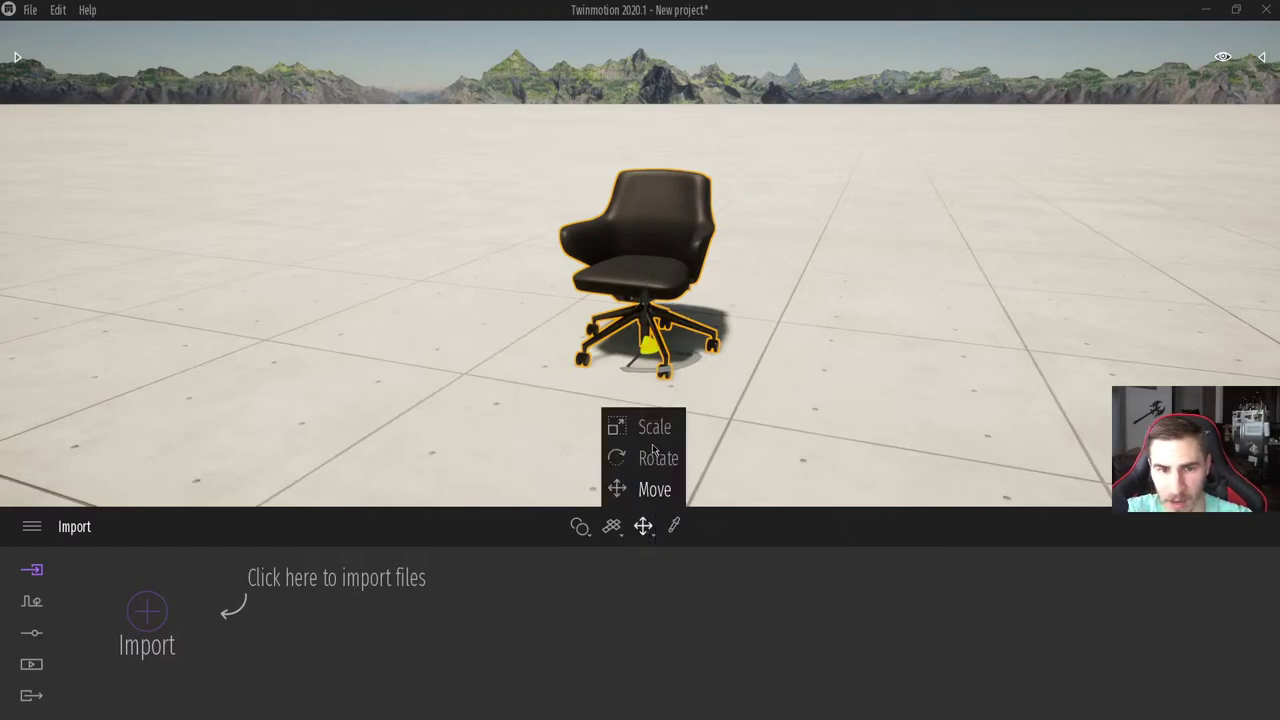
pyautogui.click(657, 455)
pyautogui.press('s')
pyautogui.press('m')
pyautogui.press('r')
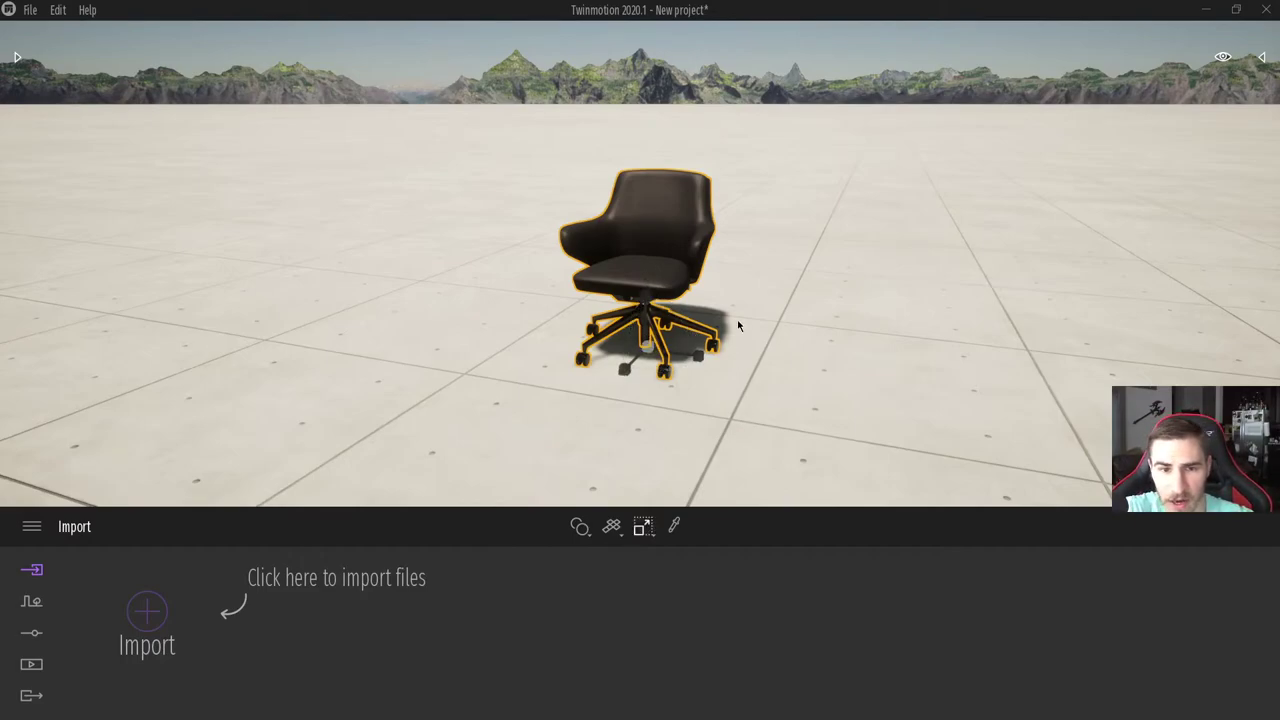
pyautogui.press('m')
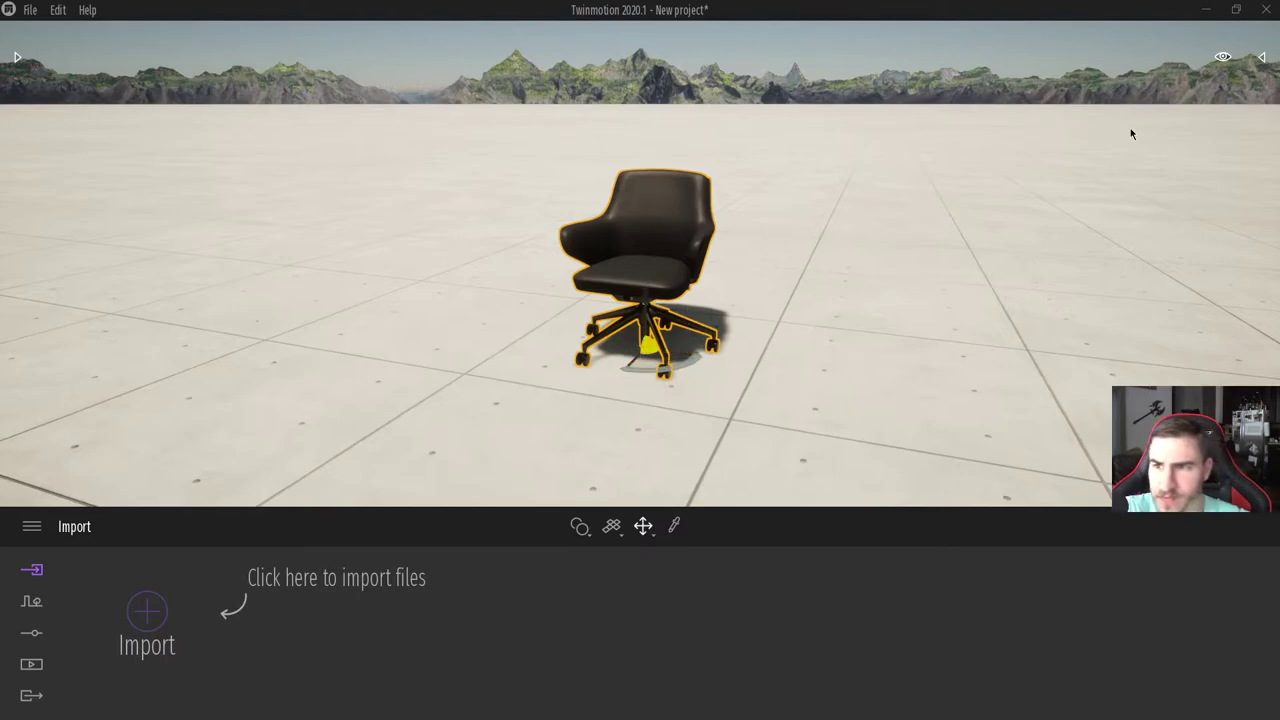
pyautogui.click(1262, 58)
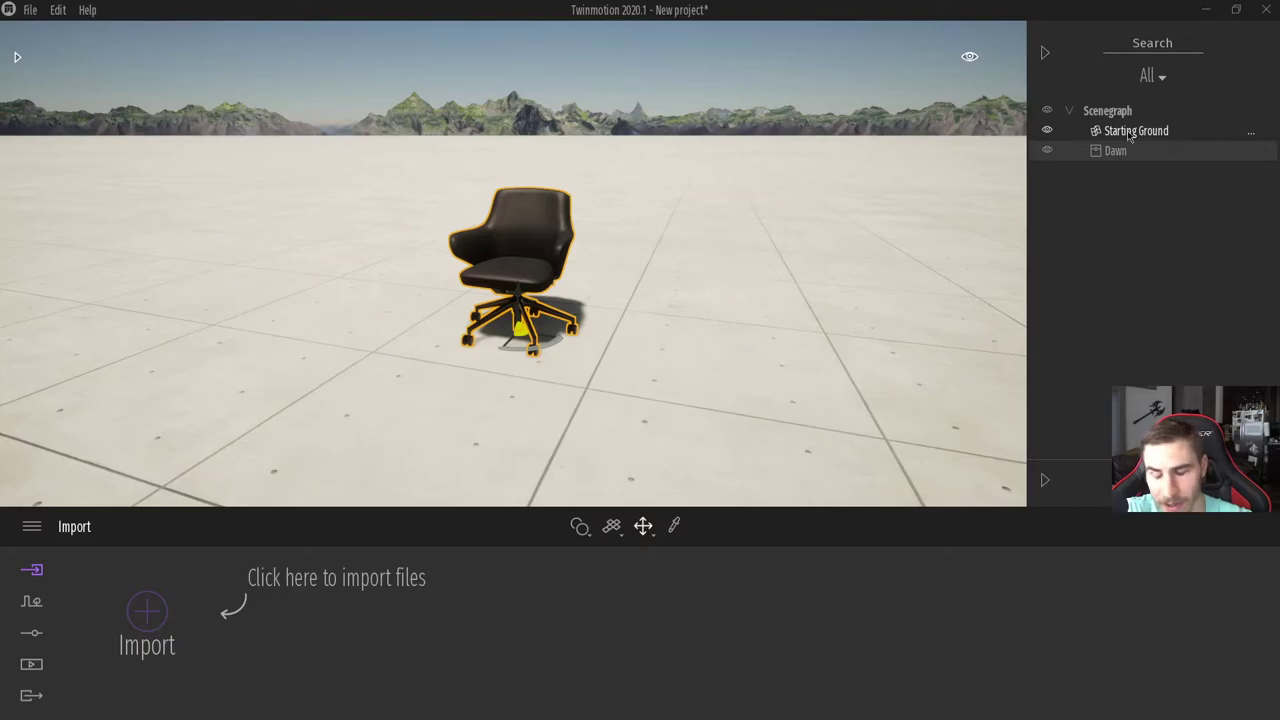
pyautogui.click(1044, 55)
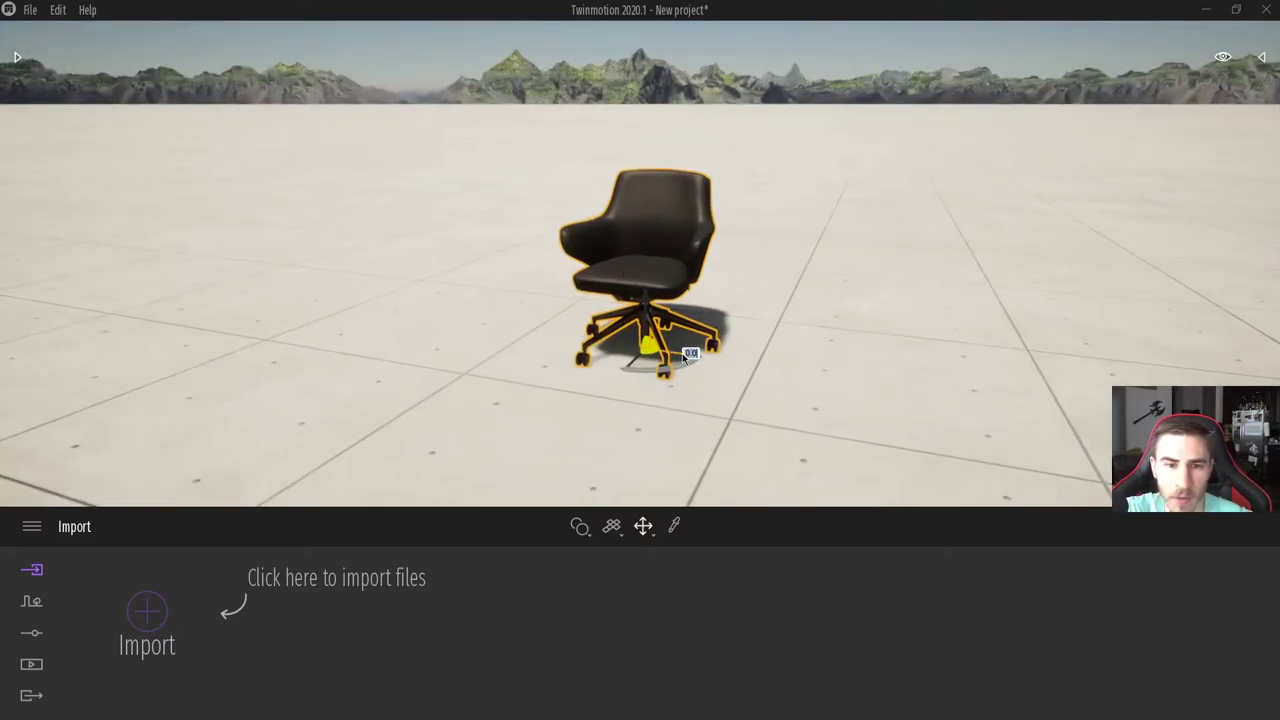
pyautogui.scroll(-5, 682, 353)
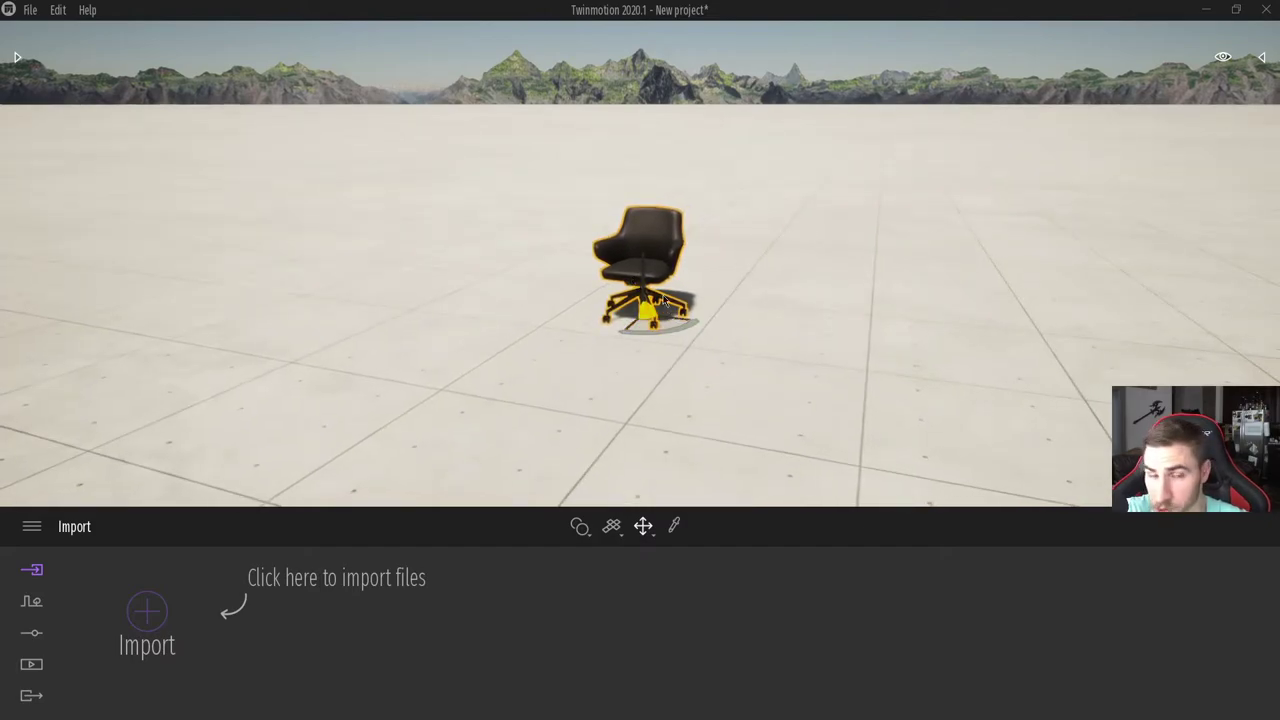
pyautogui.moveTo(662, 327)
pyautogui.mouseDown()
pyautogui.moveTo(578, 294)
pyautogui.moveTo(680, 312)
pyautogui.mouseUp()
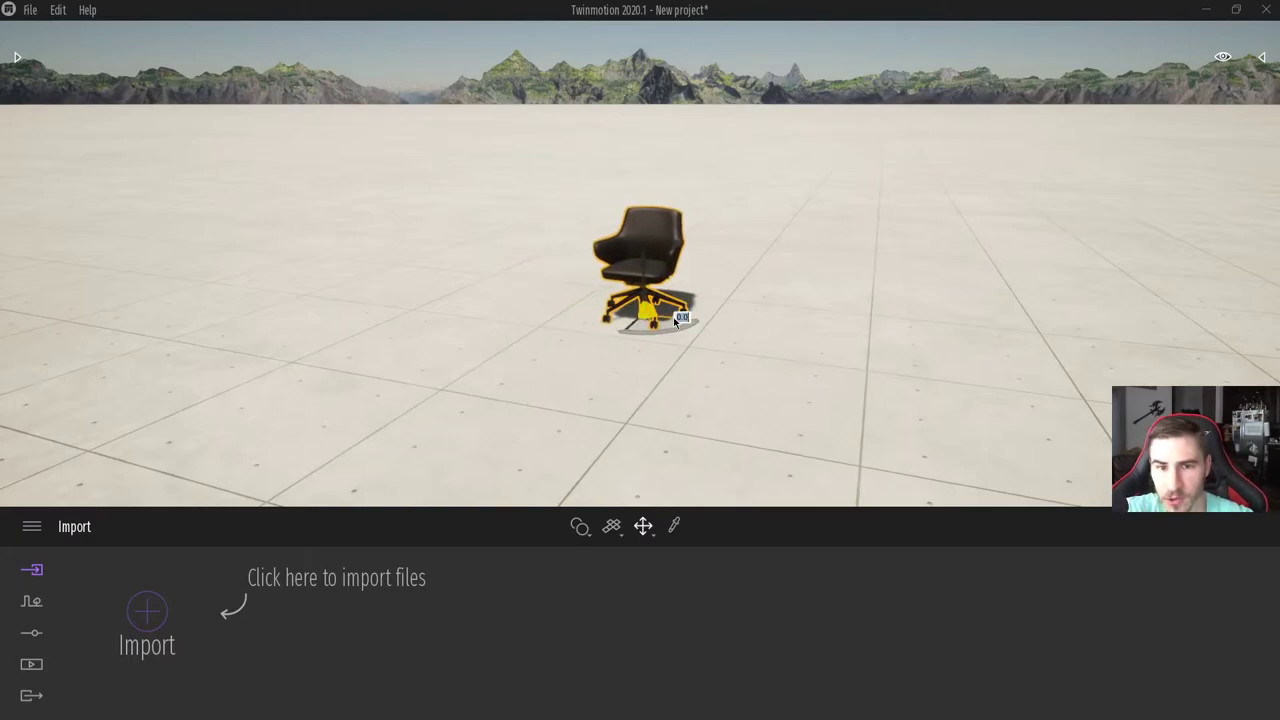
pyautogui.keyDown('alt'); pyautogui.moveTo(673, 317); pyautogui.dragTo(533, 374); pyautogui.keyUp('alt')
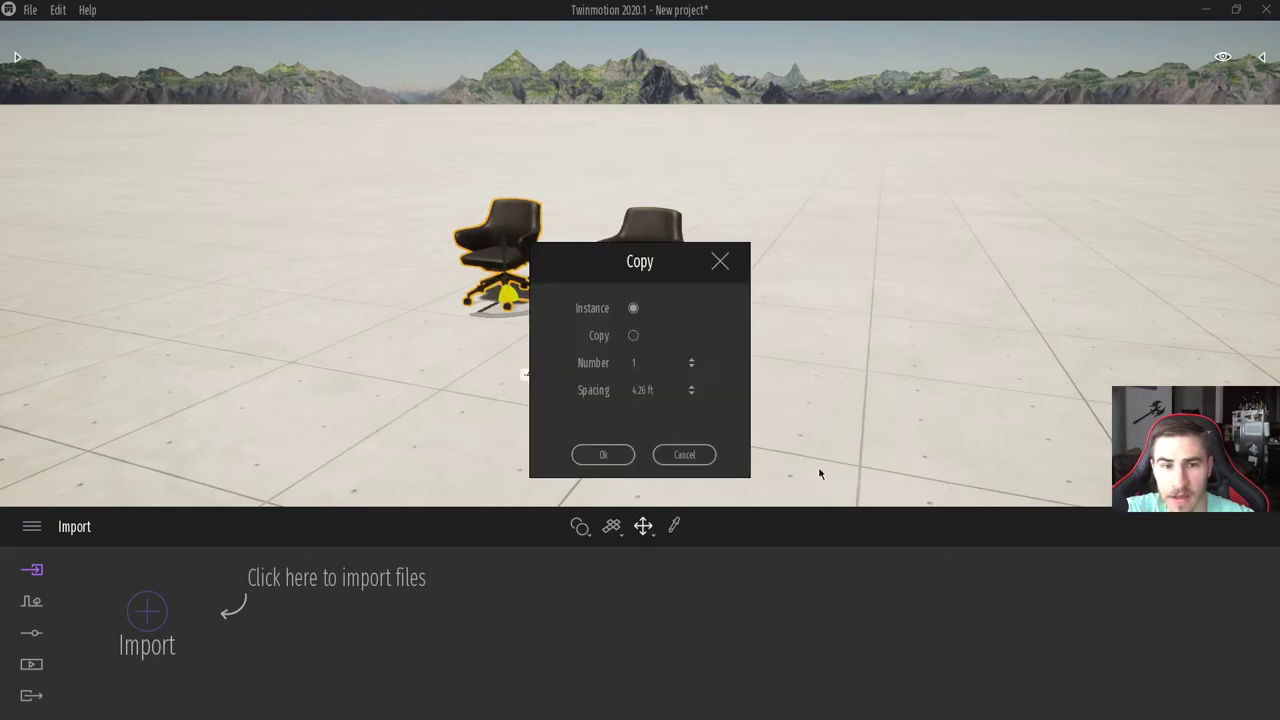
pyautogui.click(681, 452)
# Duplicate the office chair sideways as a row of 4 instances with a spacing of 4 ft.
pyautogui.keyDown('alt'); pyautogui.moveTo(682, 320); pyautogui.dragTo(548, 298); pyautogui.keyUp('alt')
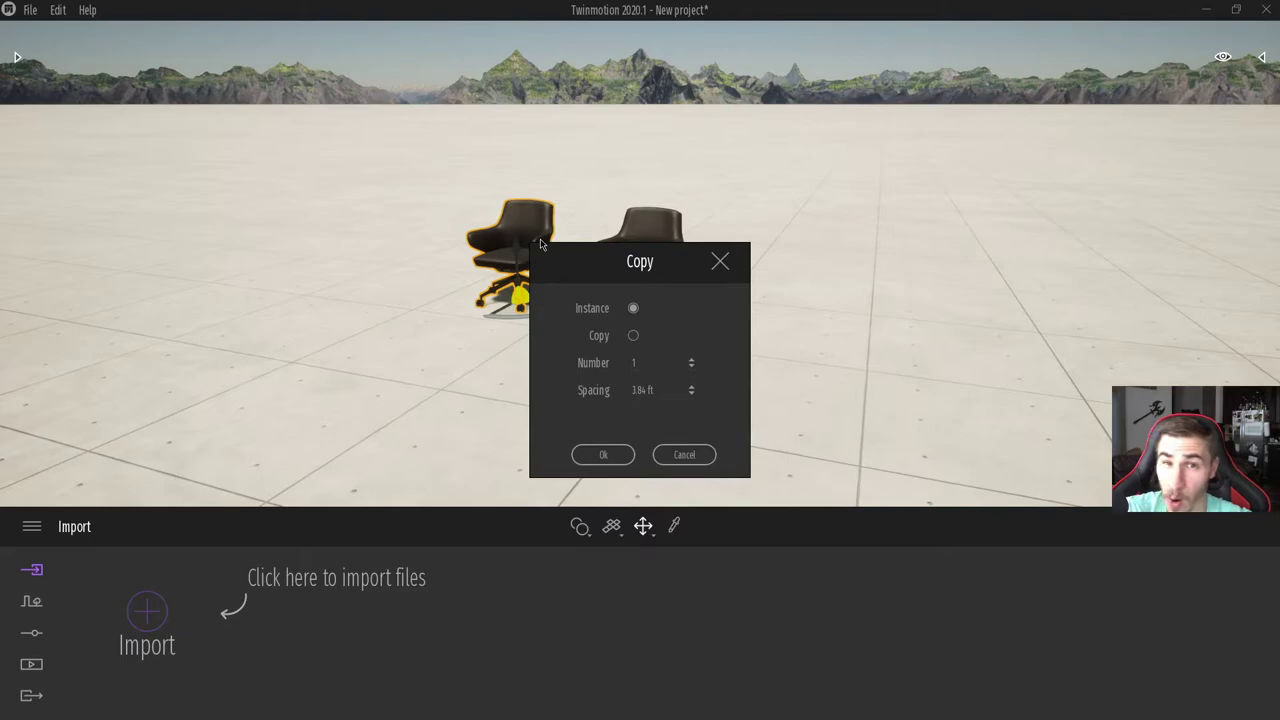
pyautogui.click(648, 364)
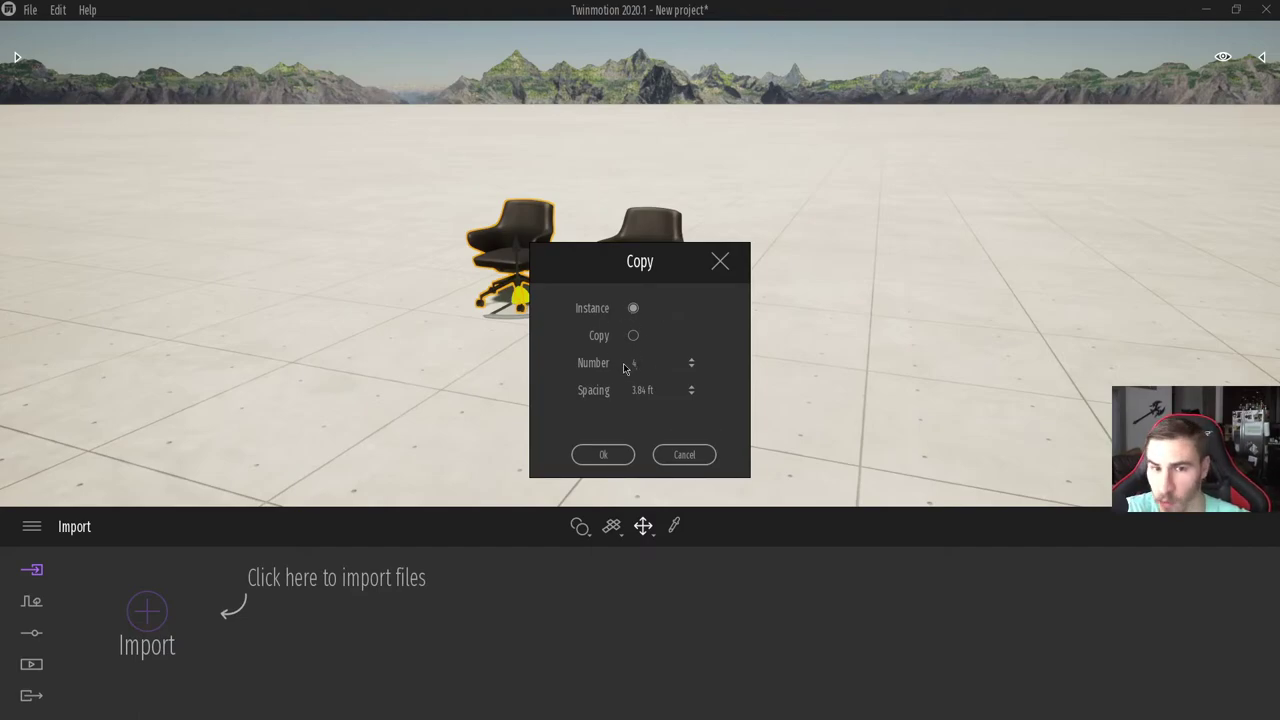
pyautogui.write('4')
pyautogui.click(632, 392)
pyautogui.write('4')
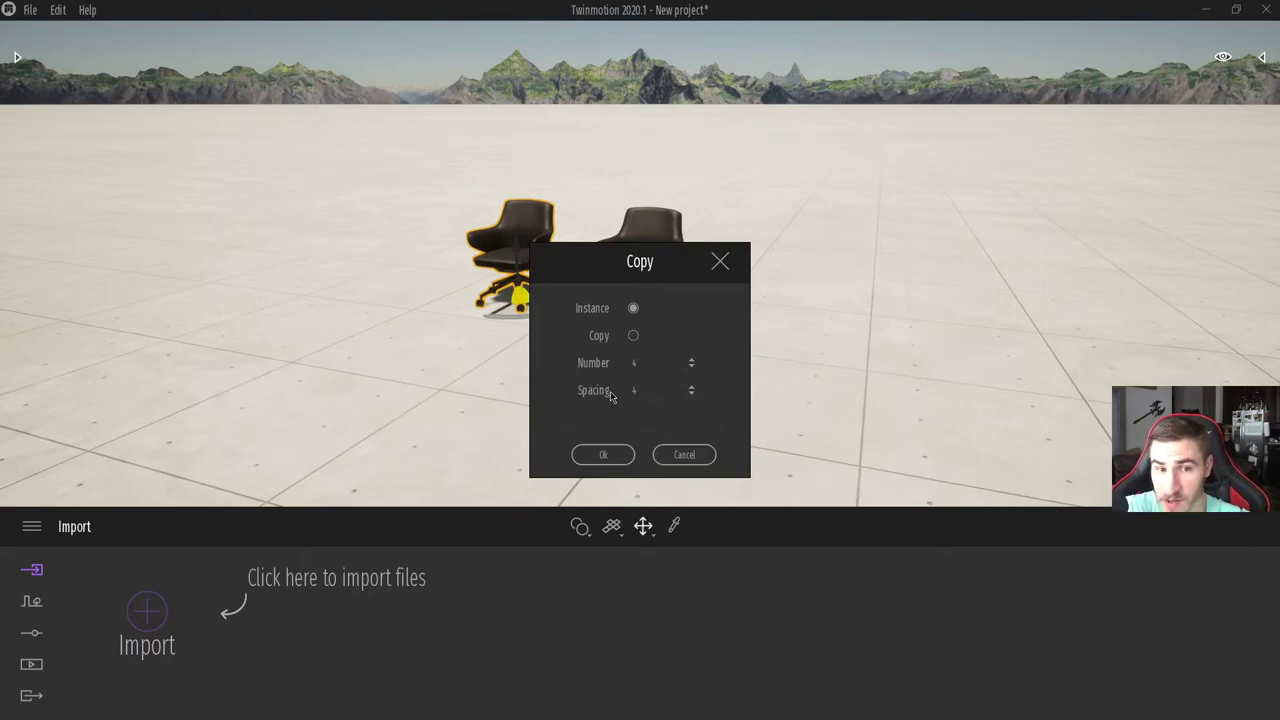
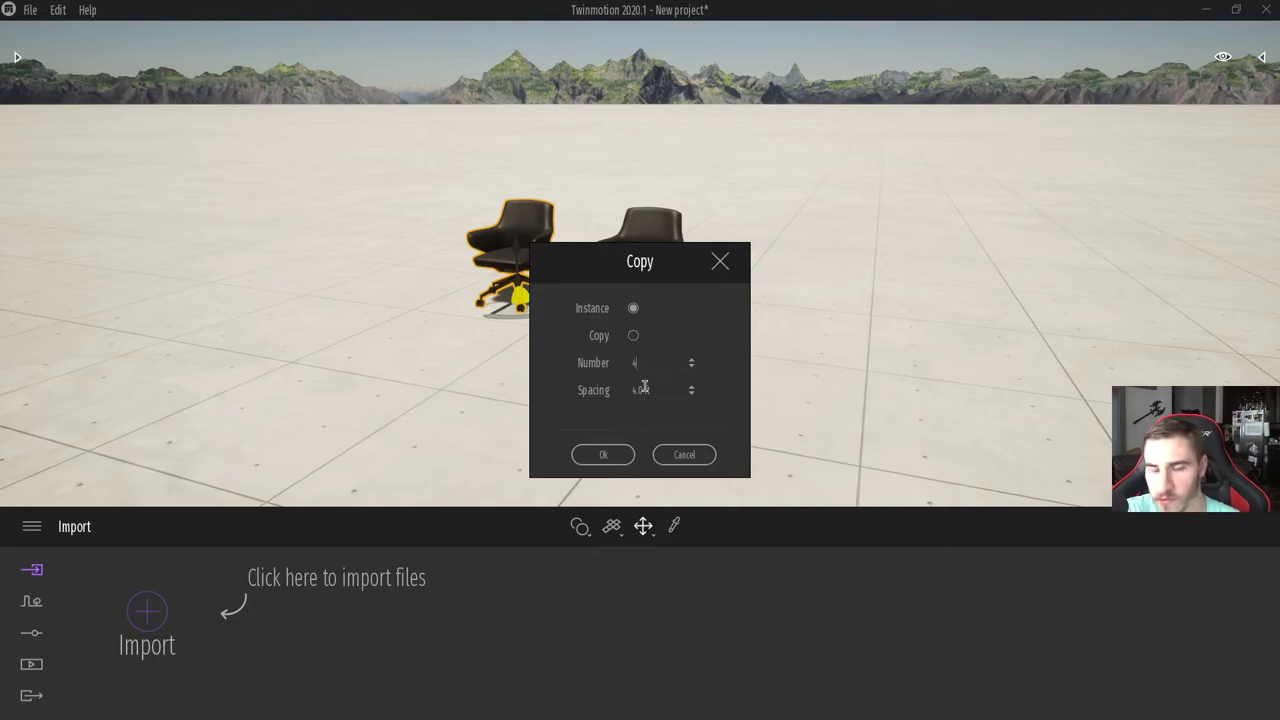
pyautogui.click(603, 454)
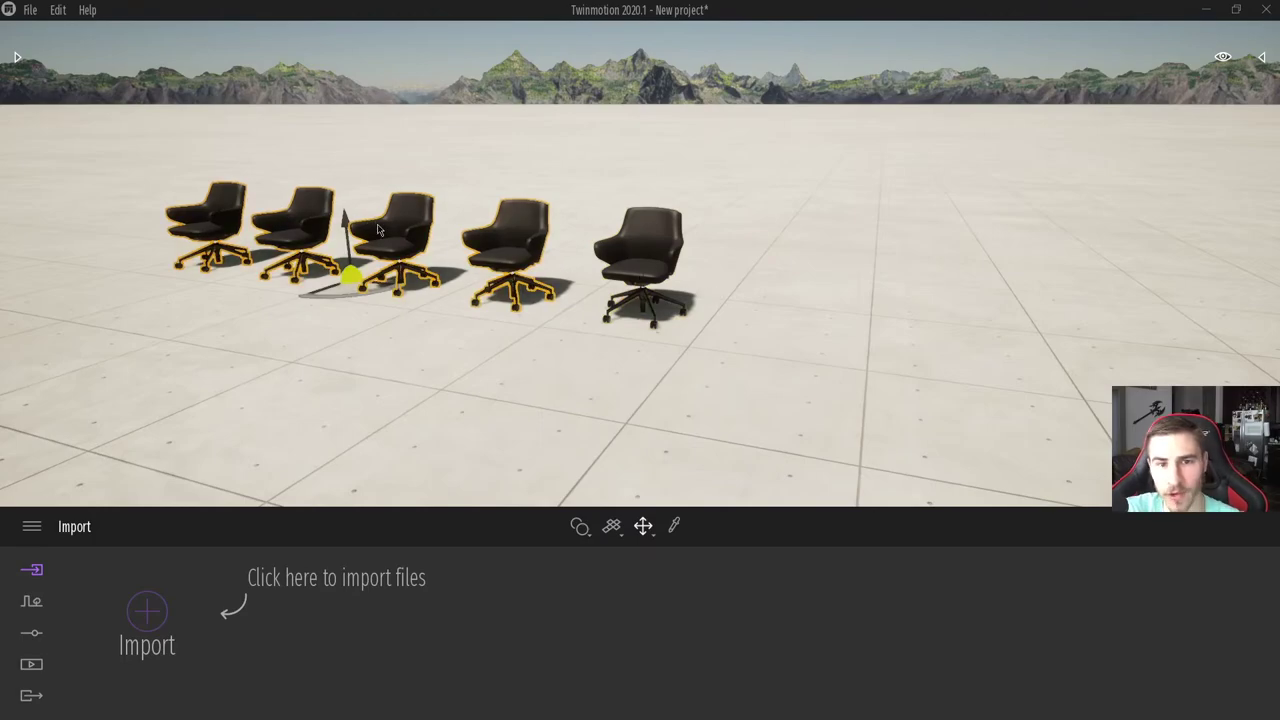
# Show the Scenegraph and deselect the new chair instances.
pyautogui.click(1262, 57)
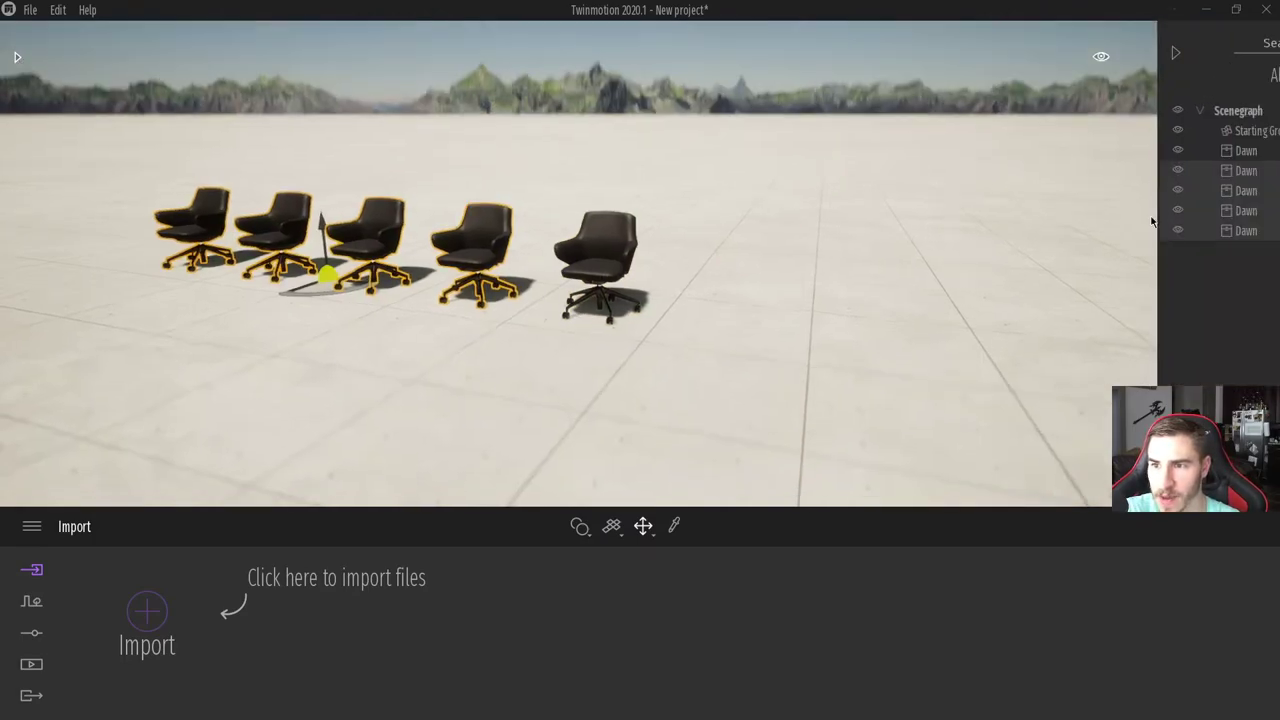
pyautogui.click(1133, 293)
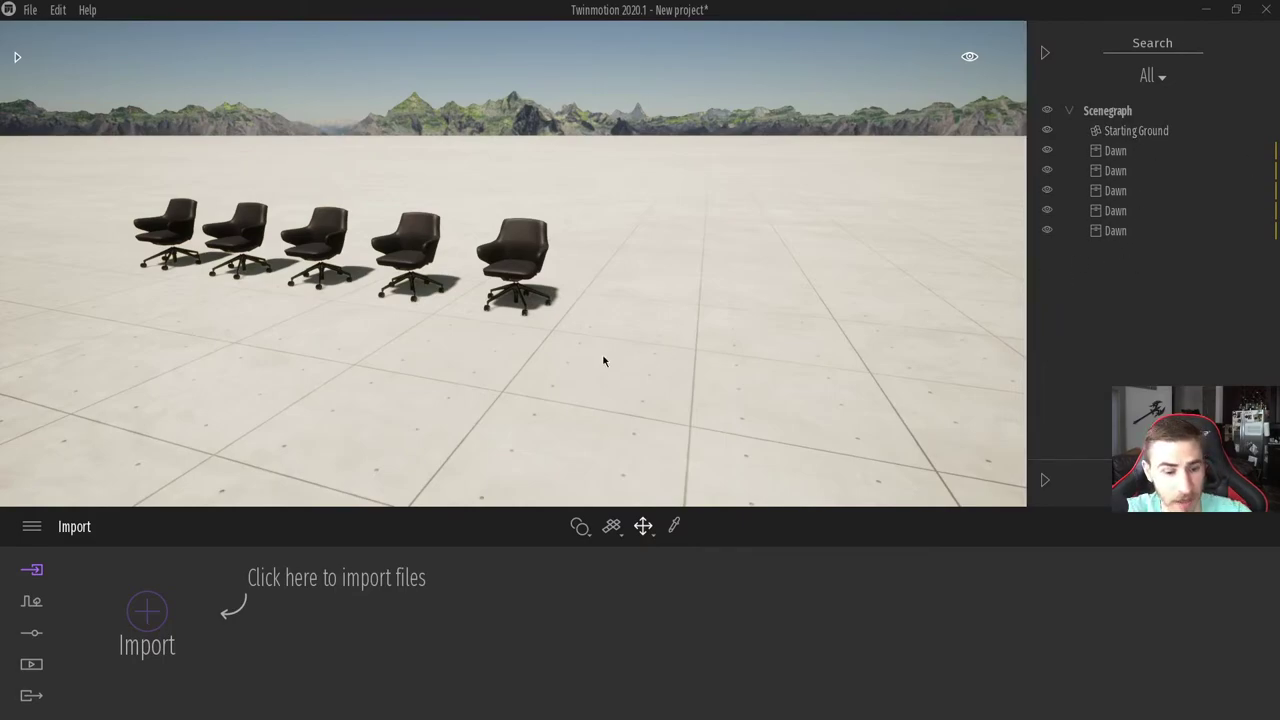
pyautogui.moveTo(595, 364); pyautogui.dragTo(674, 270)
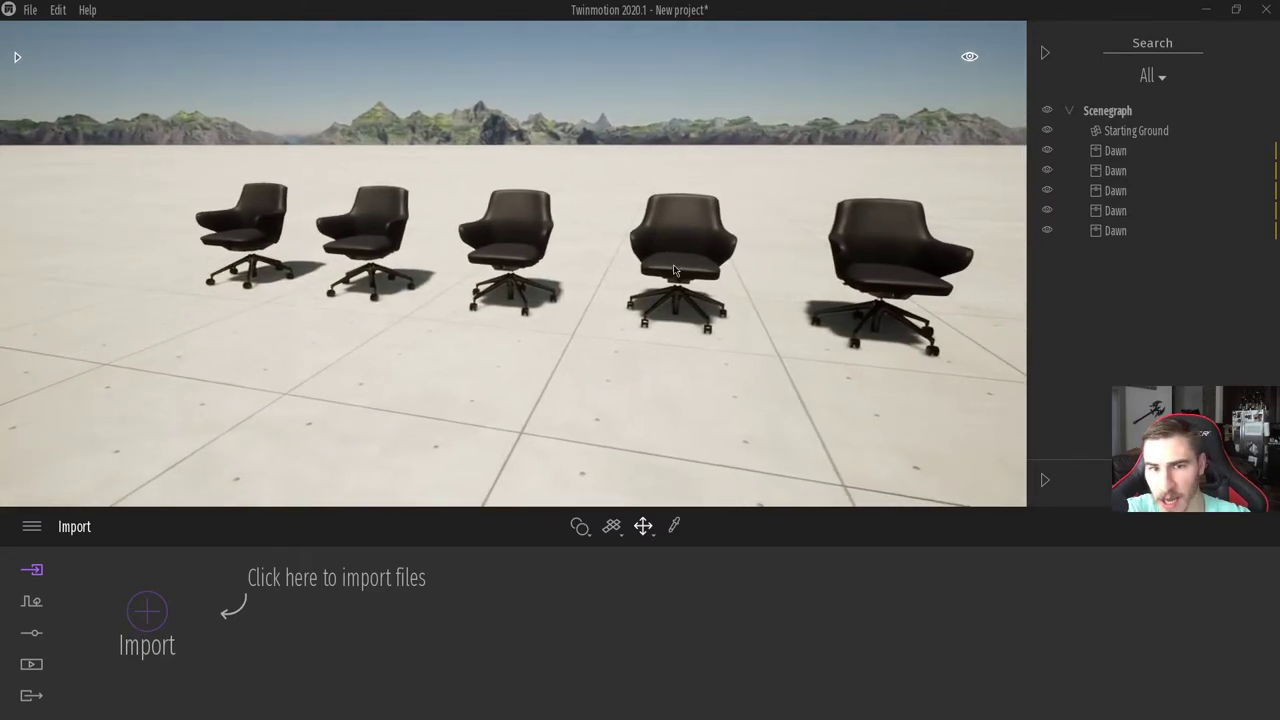
# Select the four nearest chairs together in the viewport and clear the selection.
pyautogui.click(889, 256)
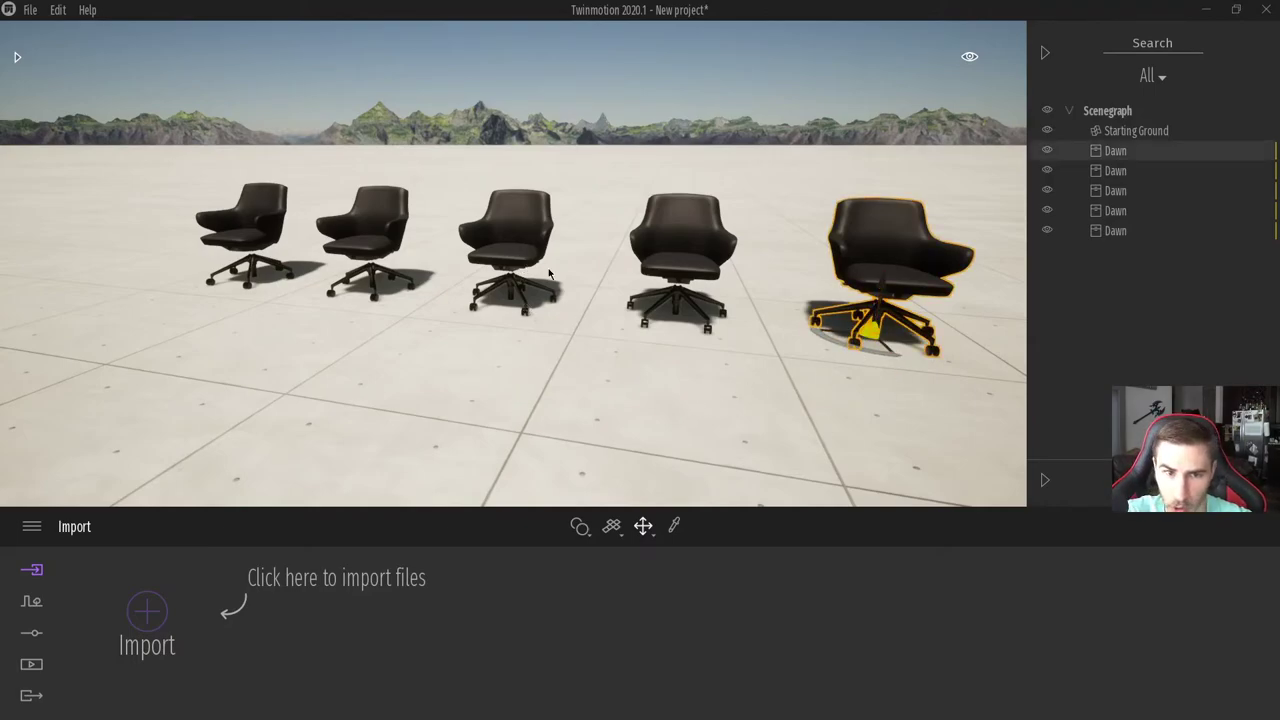
pyautogui.keyDown('ctrl'); pyautogui.click(672, 236); pyautogui.keyUp('ctrl')
pyautogui.keyDown('ctrl'); pyautogui.click(522, 235); pyautogui.keyUp('ctrl')
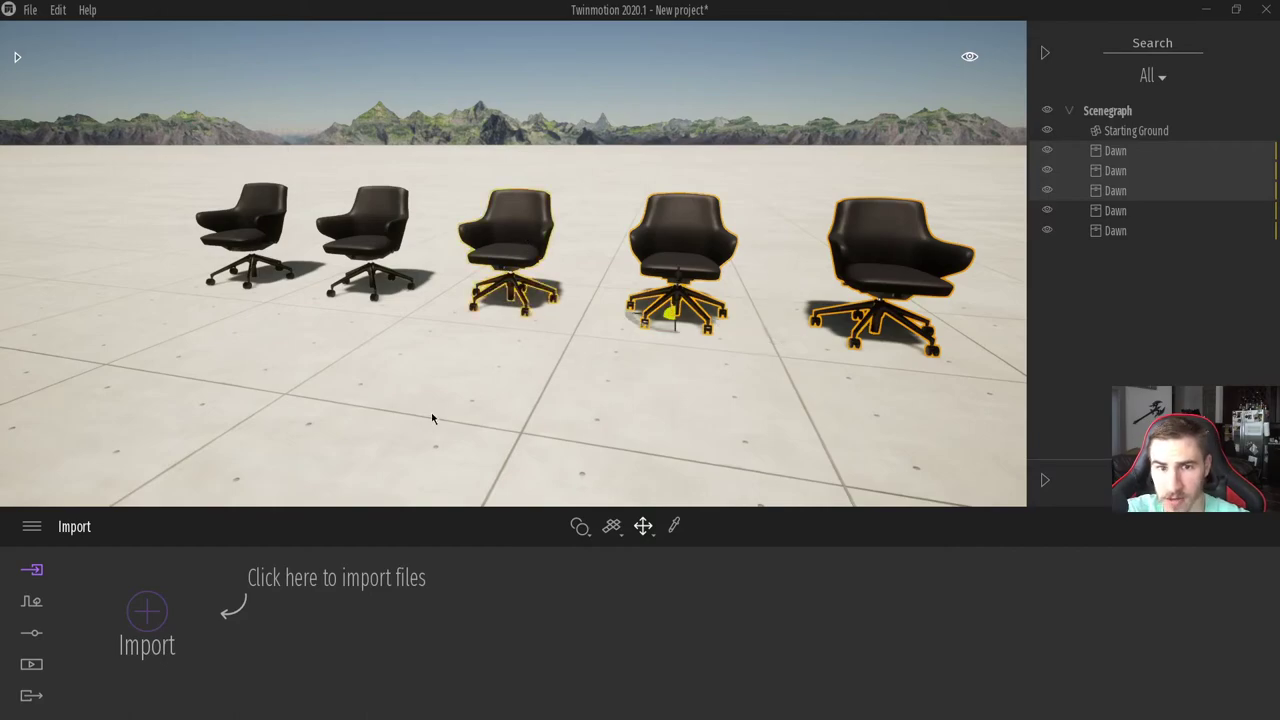
pyautogui.keyDown('ctrl'); pyautogui.click(368, 228); pyautogui.keyUp('ctrl')
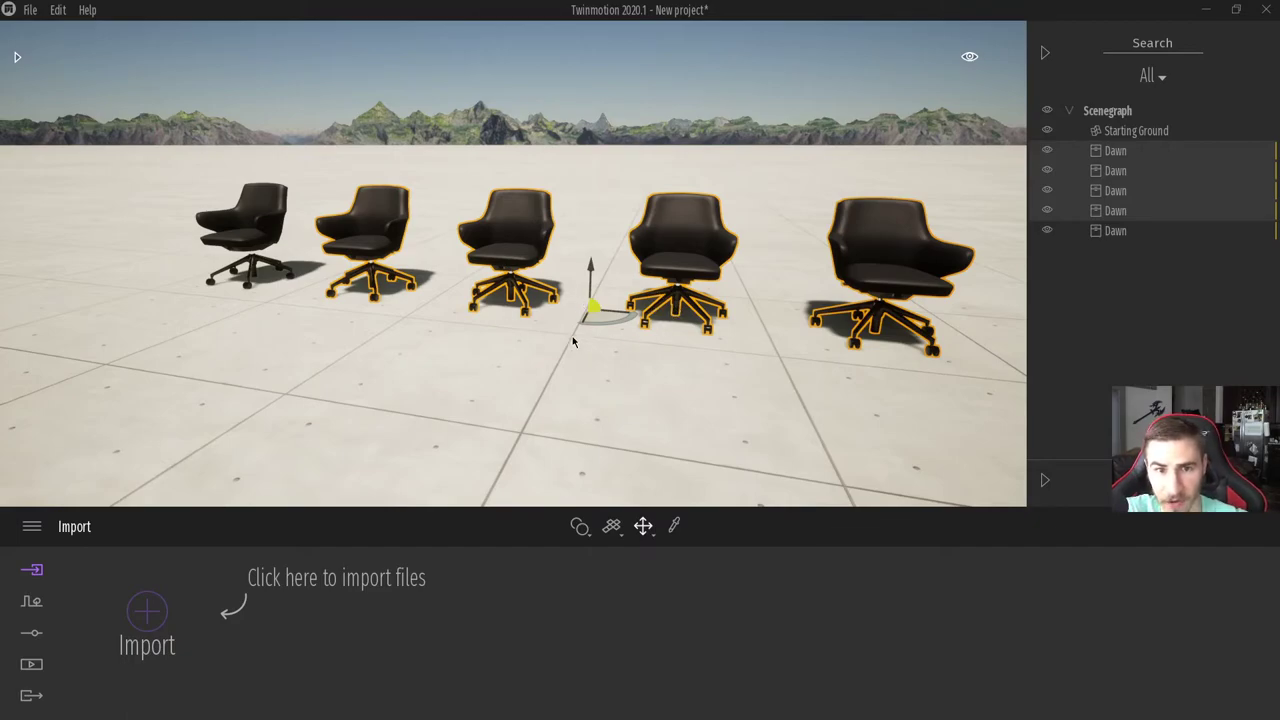
pyautogui.moveTo(614, 329)
pyautogui.mouseDown()
pyautogui.moveTo(640, 323)
pyautogui.moveTo(598, 336)
pyautogui.moveTo(634, 334)
pyautogui.moveTo(624, 345)
pyautogui.mouseUp()
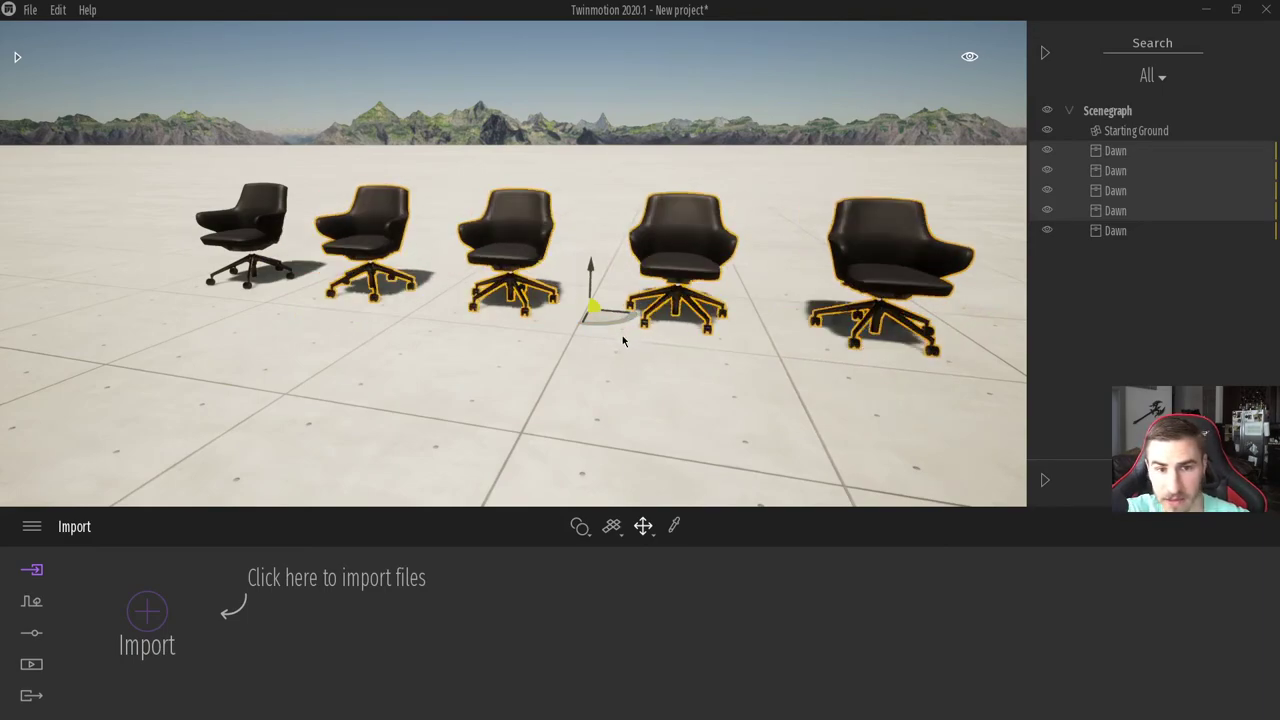
pyautogui.click(1130, 330)
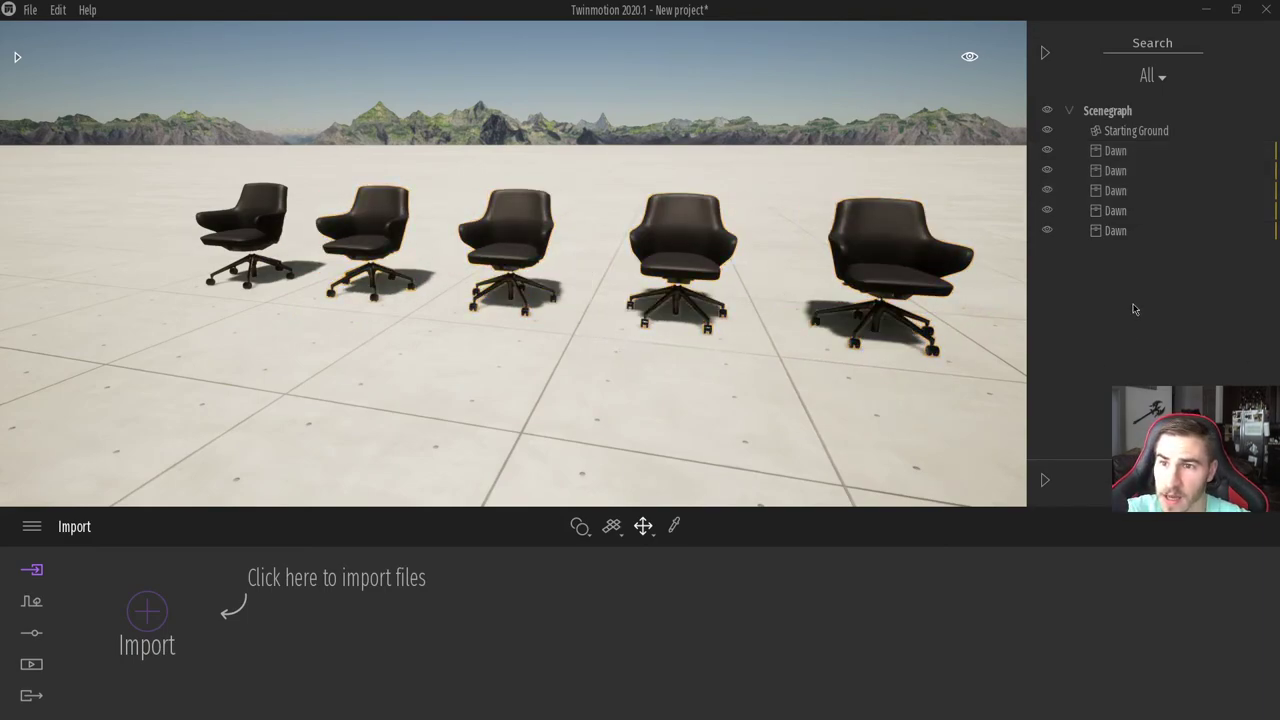
# Select the first, third and fifth Dawn chairs together in the Scenegraph and clear the selection.
pyautogui.click(1118, 150)
pyautogui.keyDown('ctrl'); pyautogui.click(1132, 192); pyautogui.keyUp('ctrl')
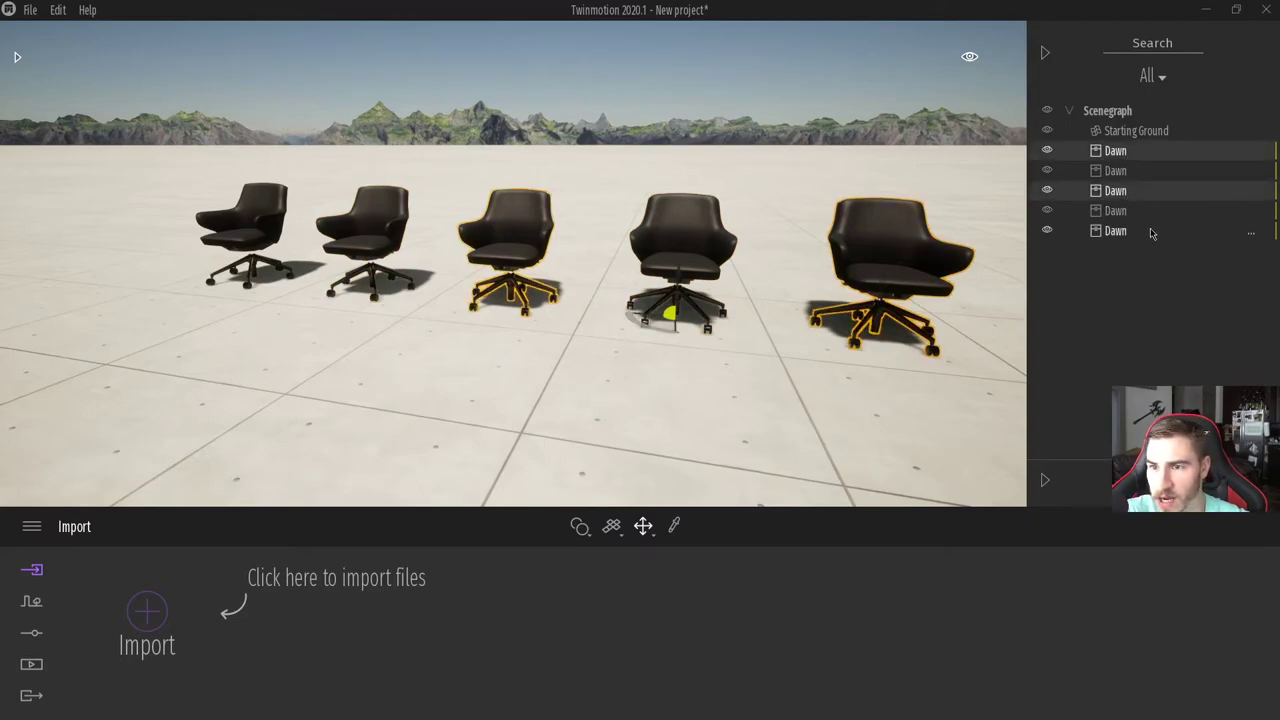
pyautogui.keyDown('ctrl'); pyautogui.click(1151, 232); pyautogui.keyUp('ctrl')
pyautogui.click(1151, 292)
# Select all five Dawn chairs as a continuous range in the Scenegraph and clear the selection.
pyautogui.click(1118, 158)
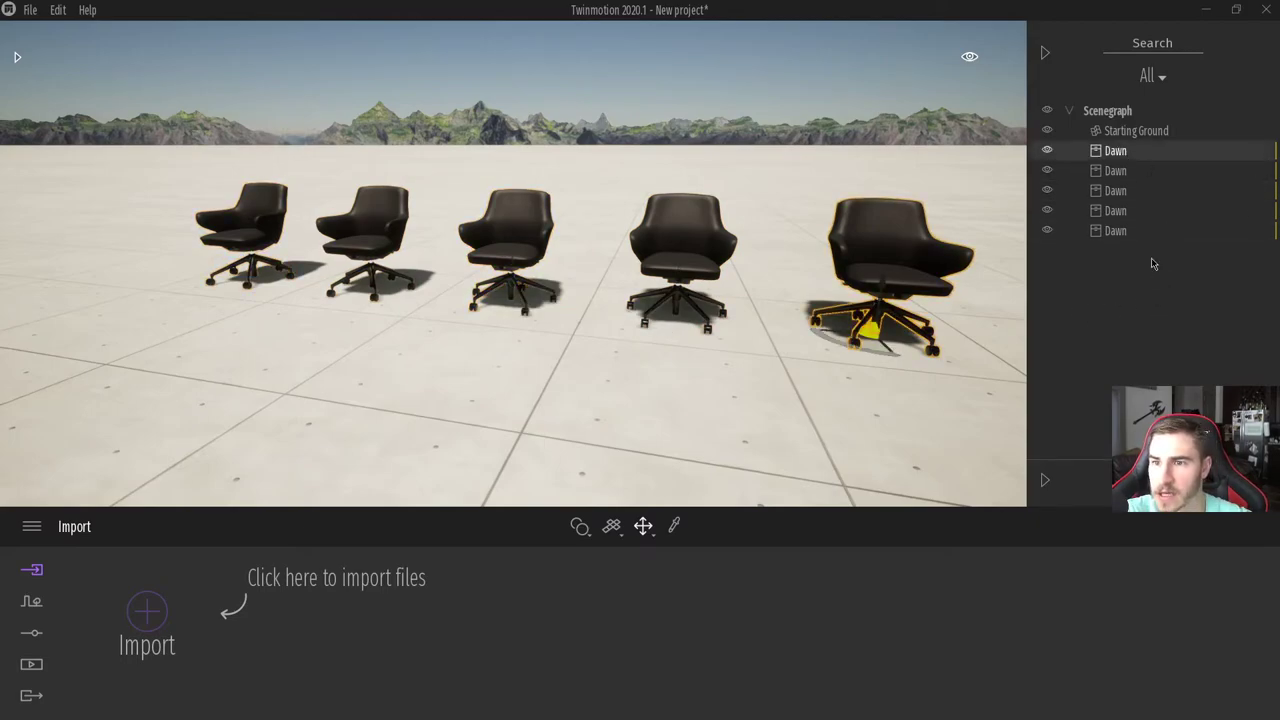
pyautogui.keyDown('shift'); pyautogui.click(1137, 231); pyautogui.keyUp('shift')
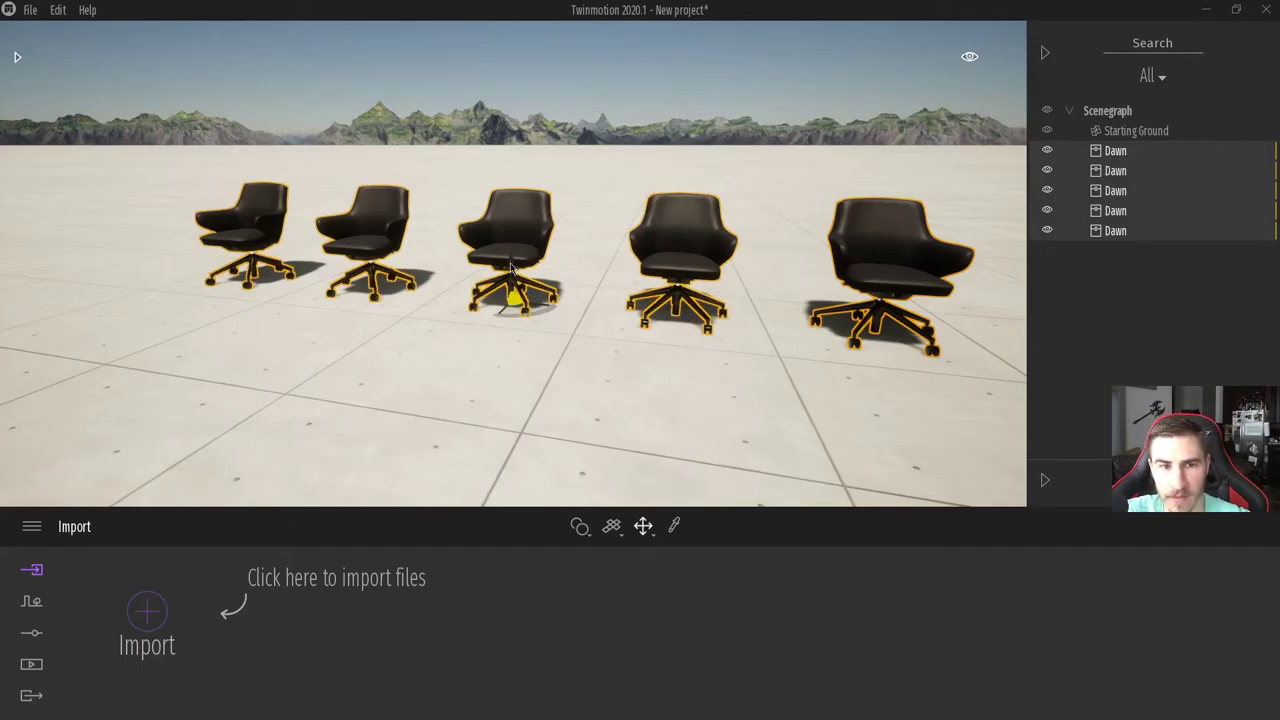
pyautogui.moveTo(530, 285); pyautogui.dragTo(617, 210)
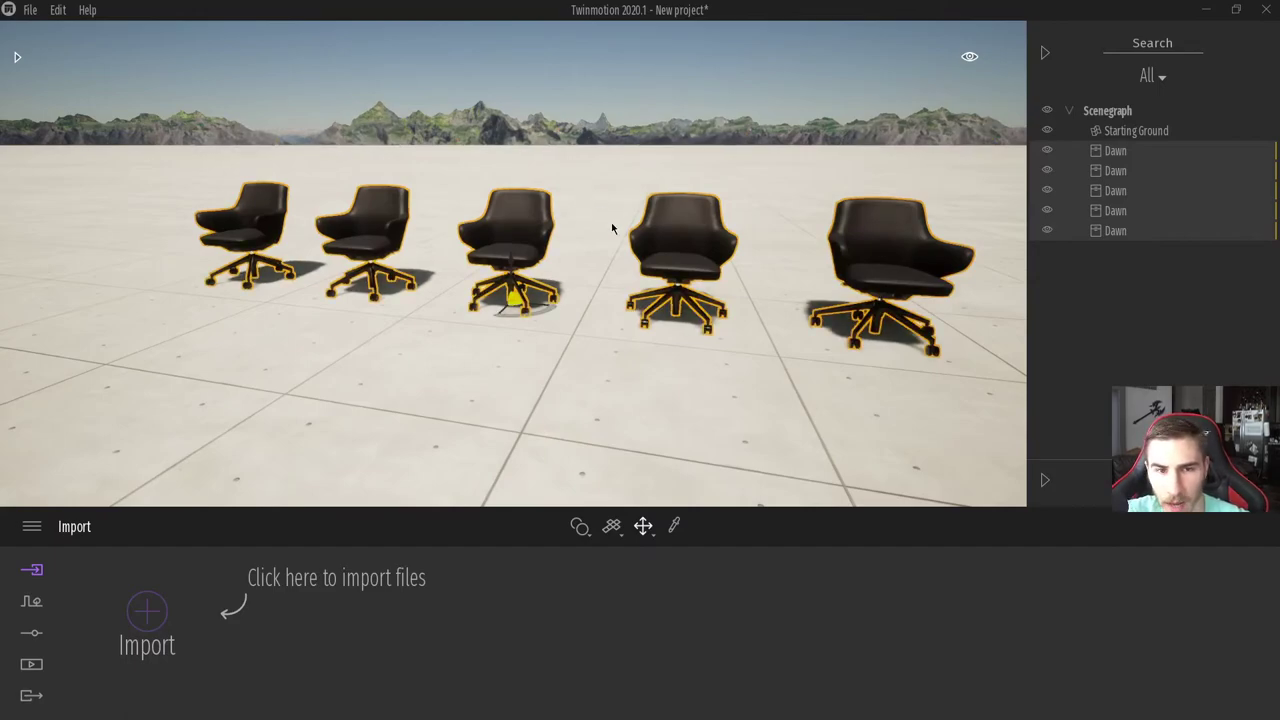
pyautogui.moveTo(472, 307)
pyautogui.mouseDown(button='right')
pyautogui.moveTo(480, 300)
pyautogui.moveTo(440, 300)
pyautogui.moveTo(478, 288)
pyautogui.mouseUp(button='right')
pyautogui.click(638, 189)
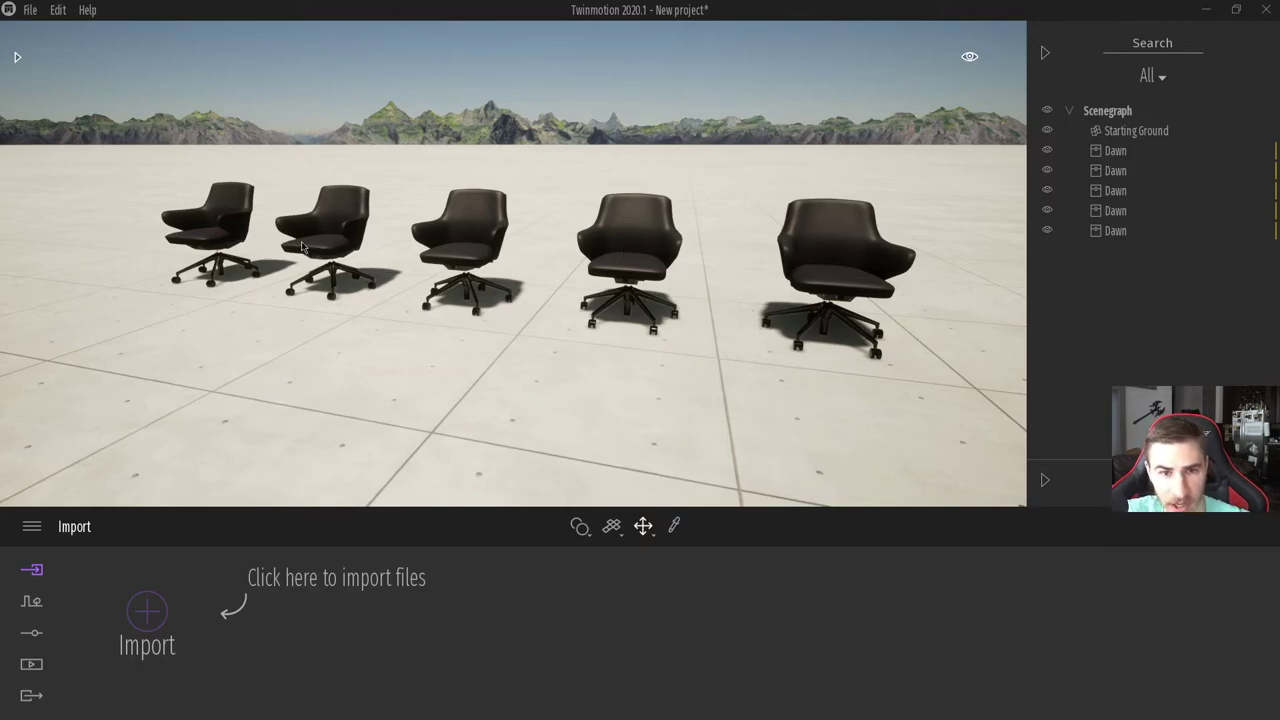
pyautogui.click(840, 248)
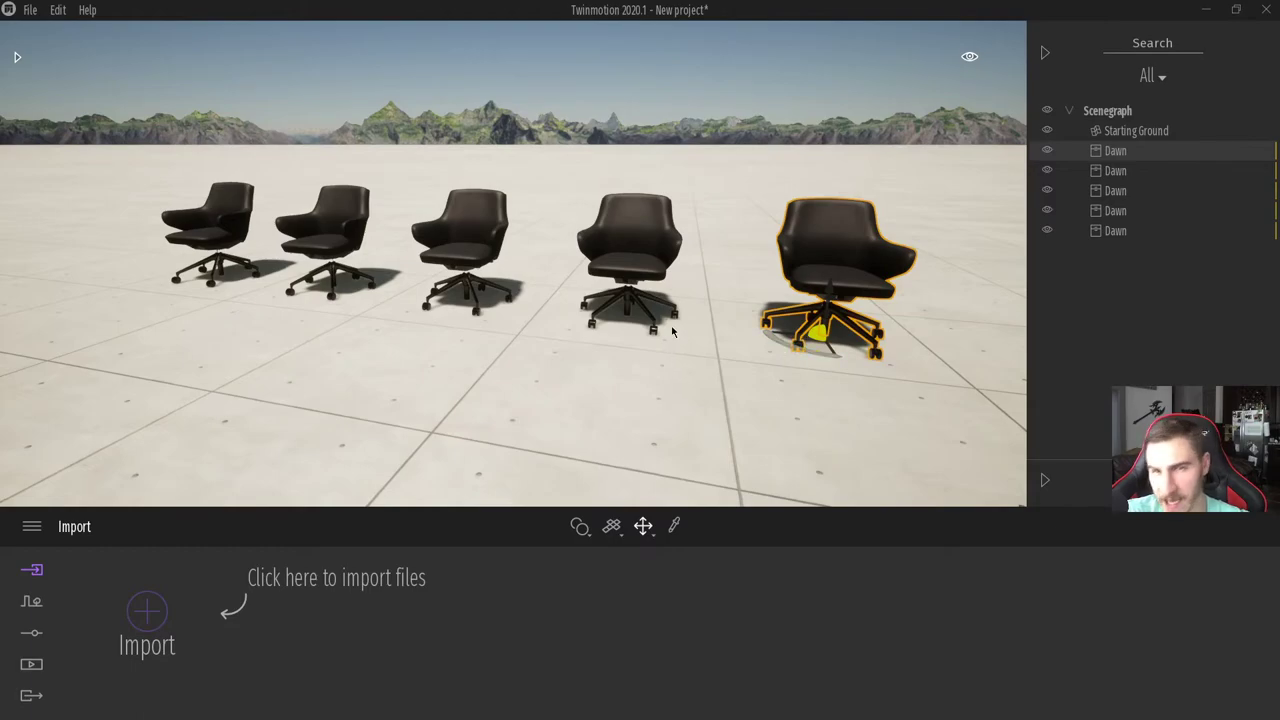
pyautogui.click(716, 119)
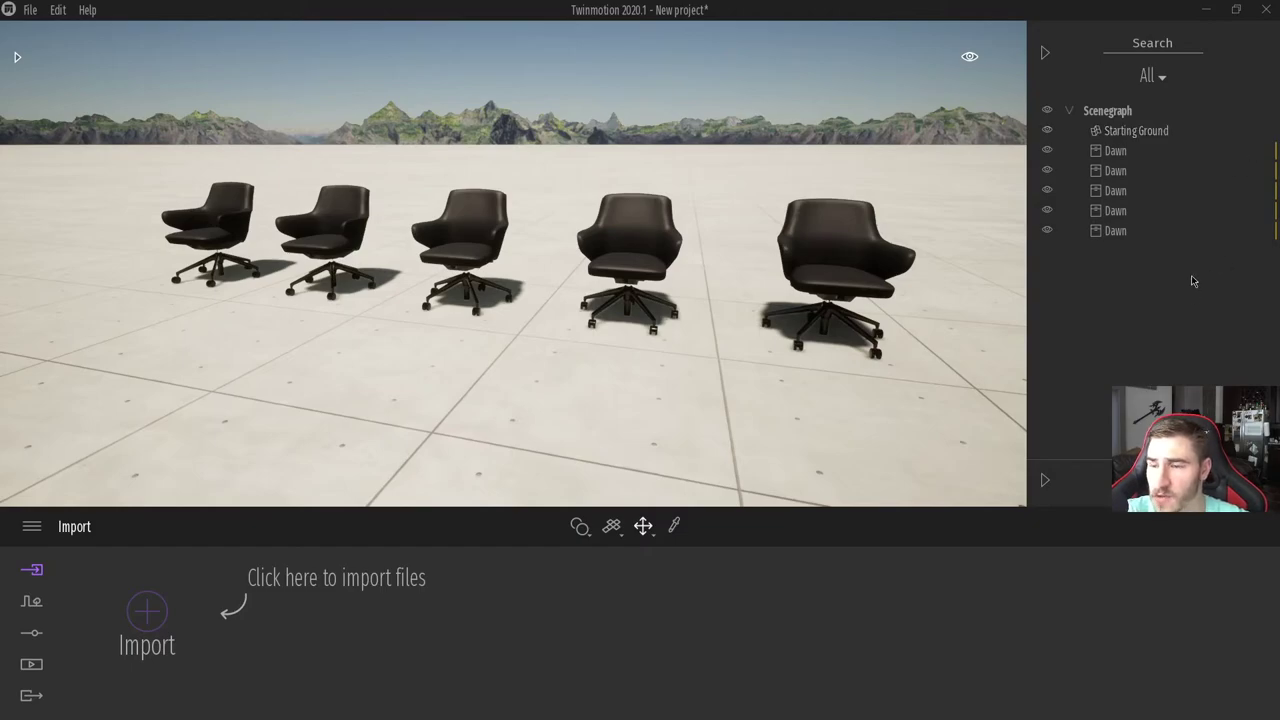
pyautogui.press('super+plus')
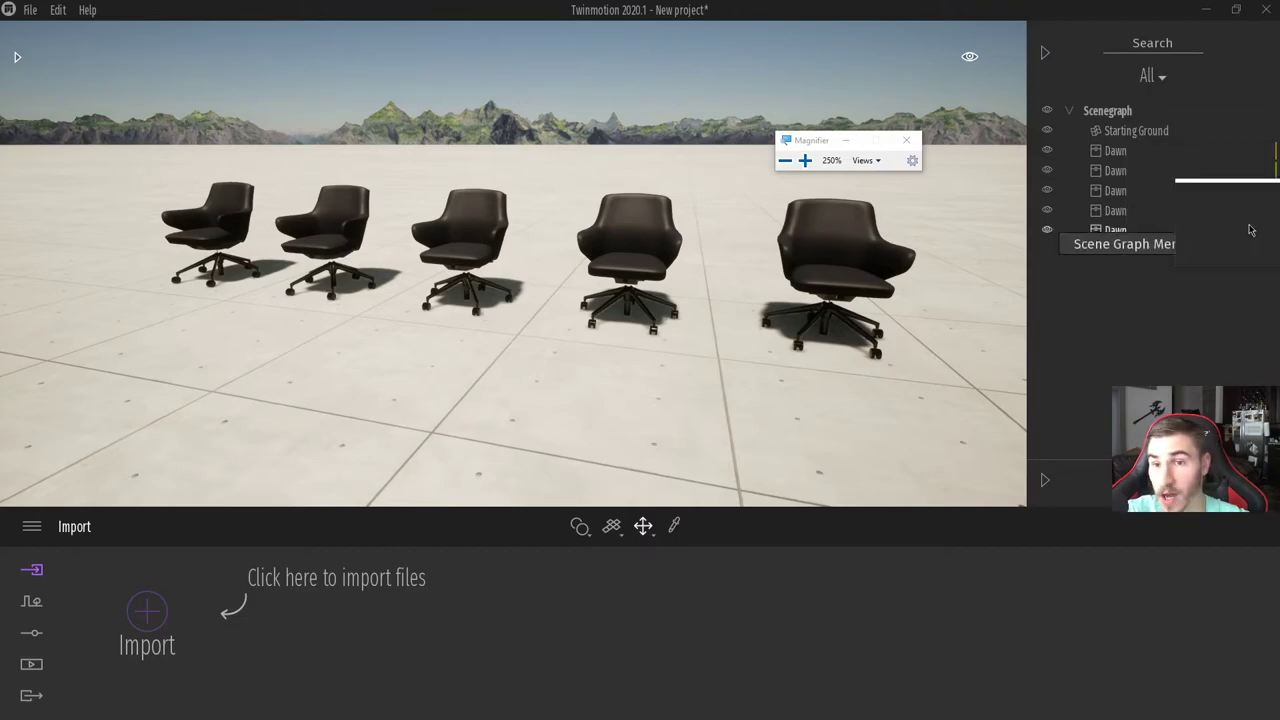
pyautogui.press('super+Escape')
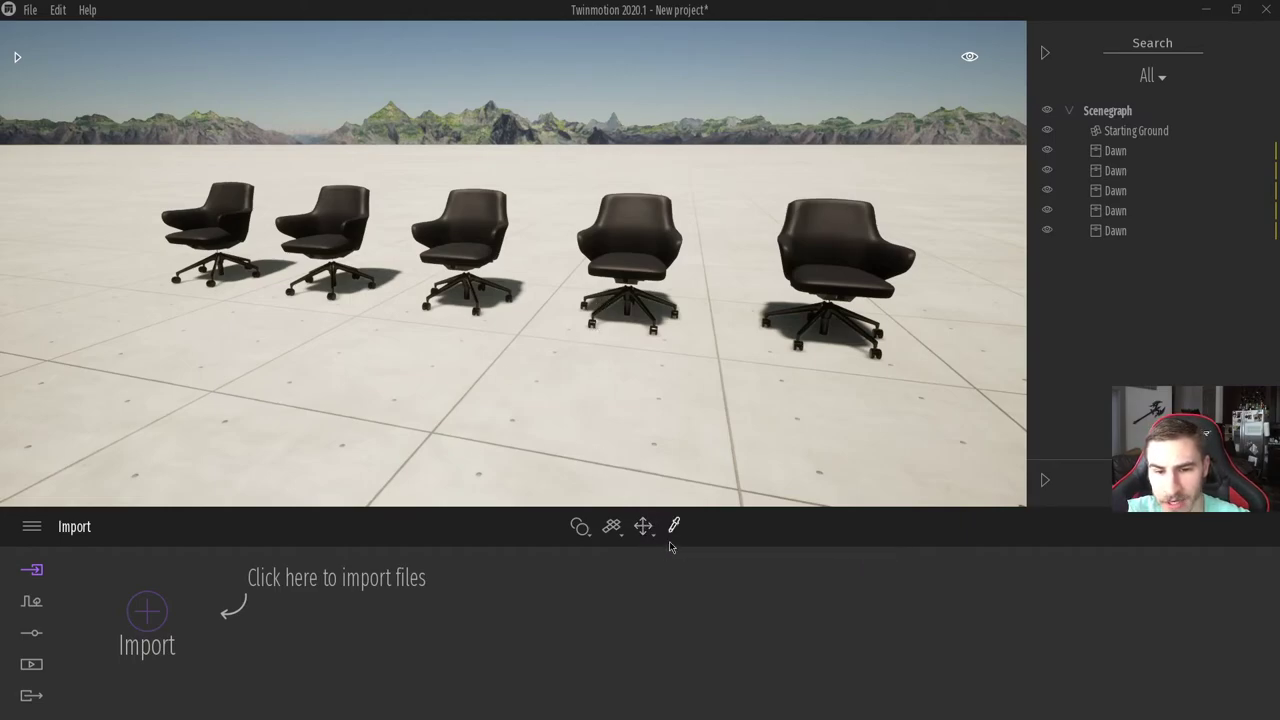
# Sample the black fabric of the nearest chair with the Material picker and hide the material library.
pyautogui.click(830, 232)
pyautogui.scroll(3, 839, 380)
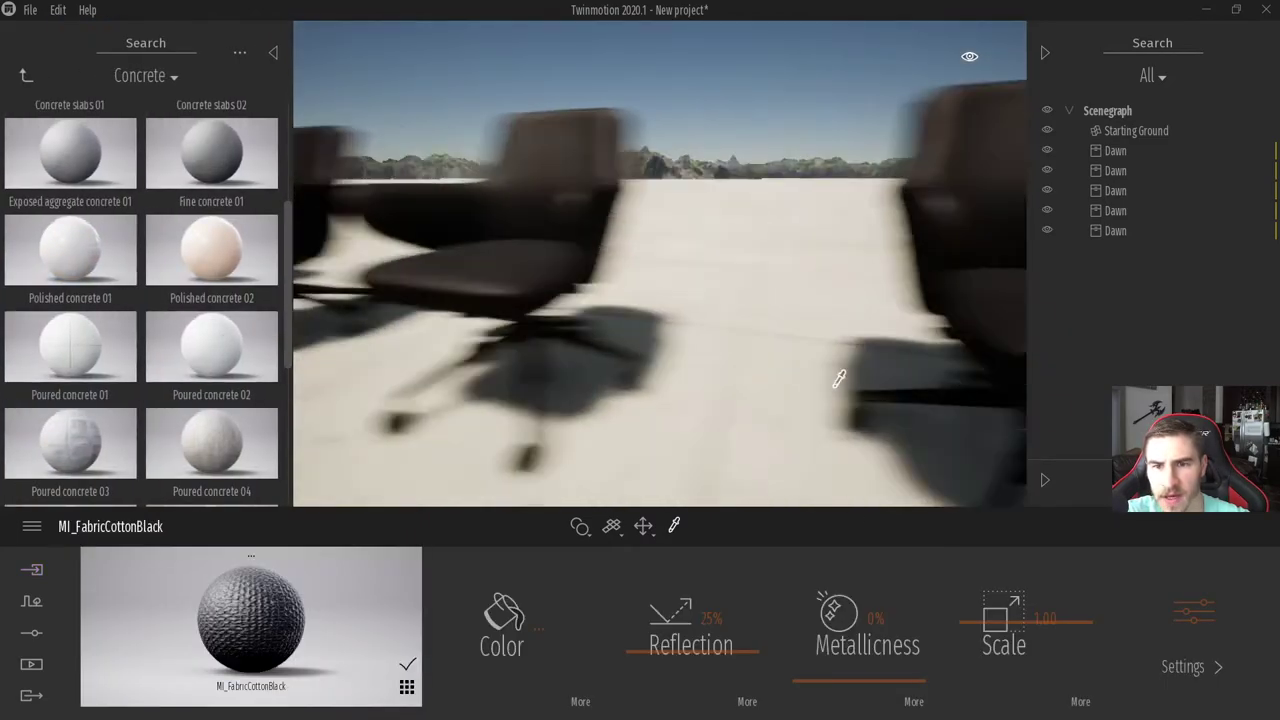
pyautogui.scroll(-2, 839, 380)
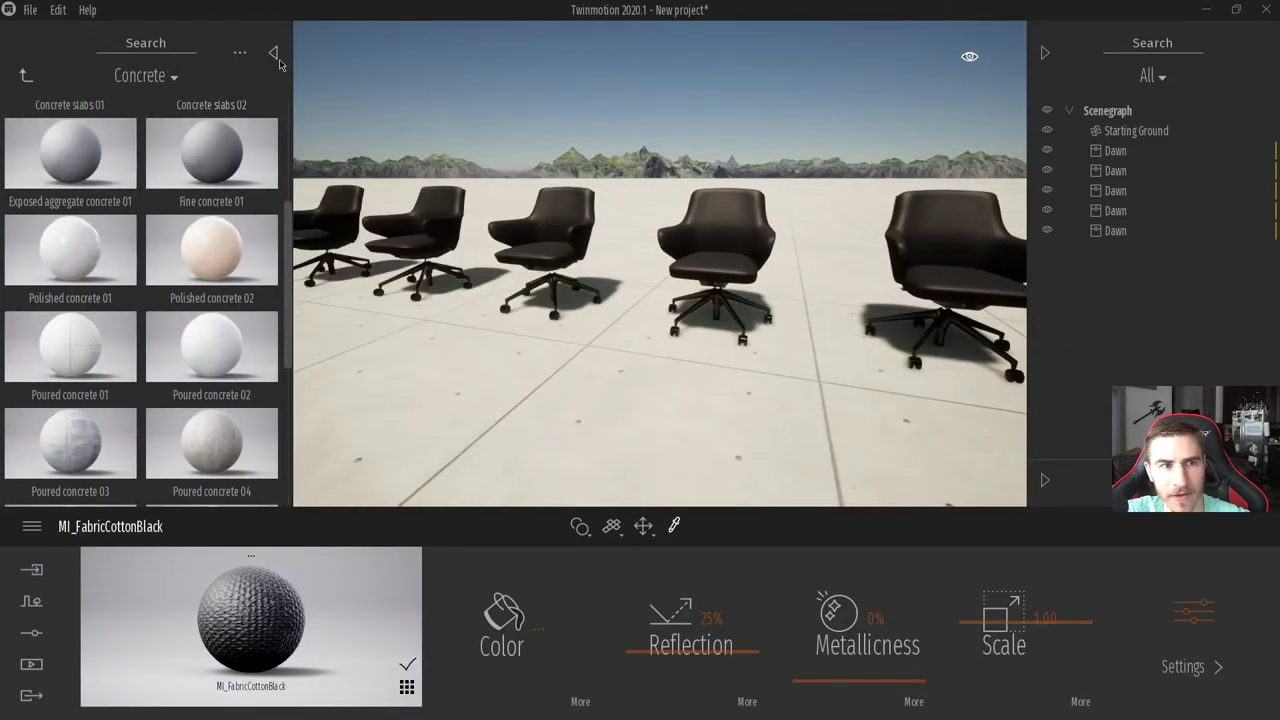
pyautogui.click(273, 52)
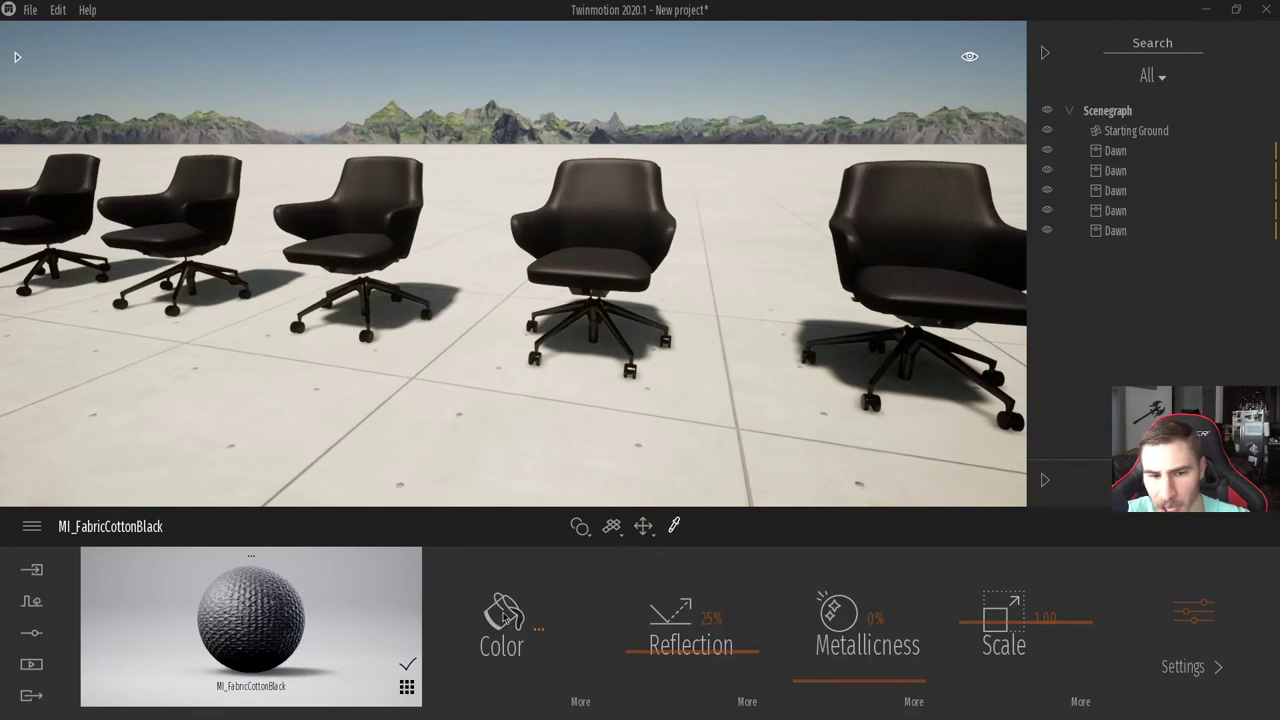
# Change the color of the chairs' shared MI_FabricCottonBlack material to mid grey, 676767.
pyautogui.click(505, 617)
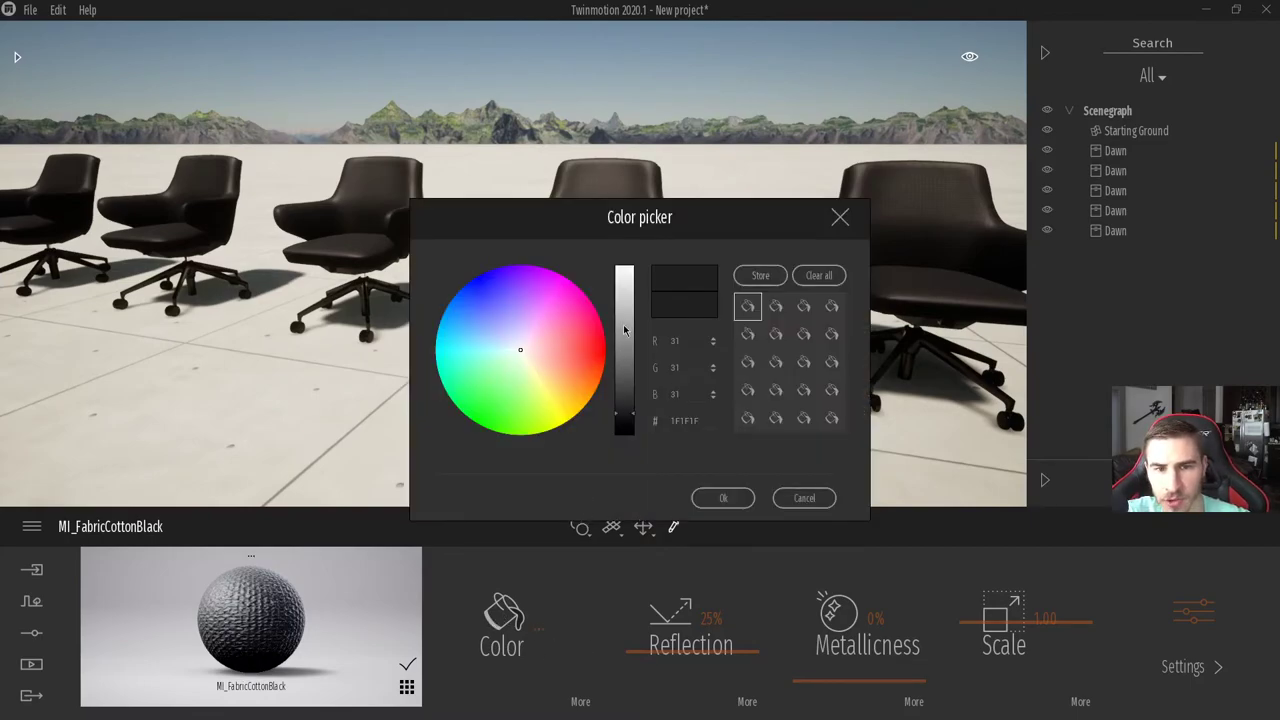
pyautogui.moveTo(624, 330); pyautogui.dragTo(642, 367)
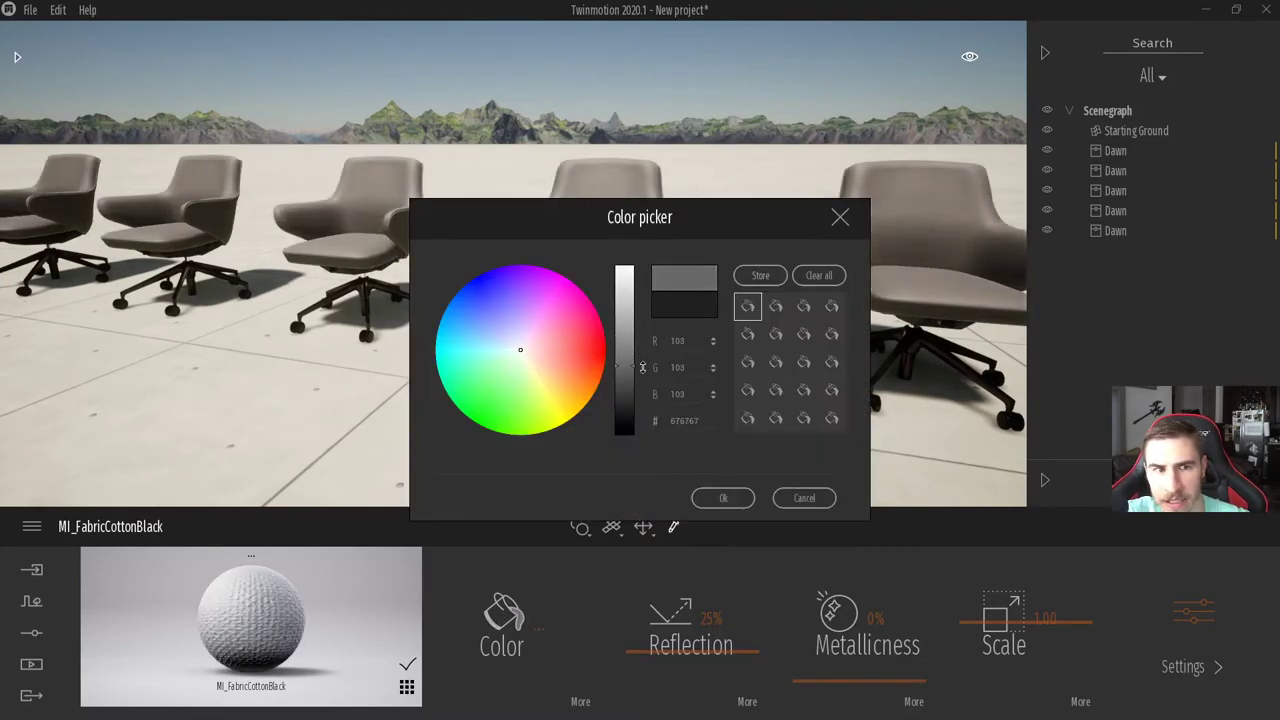
pyautogui.click(731, 500)
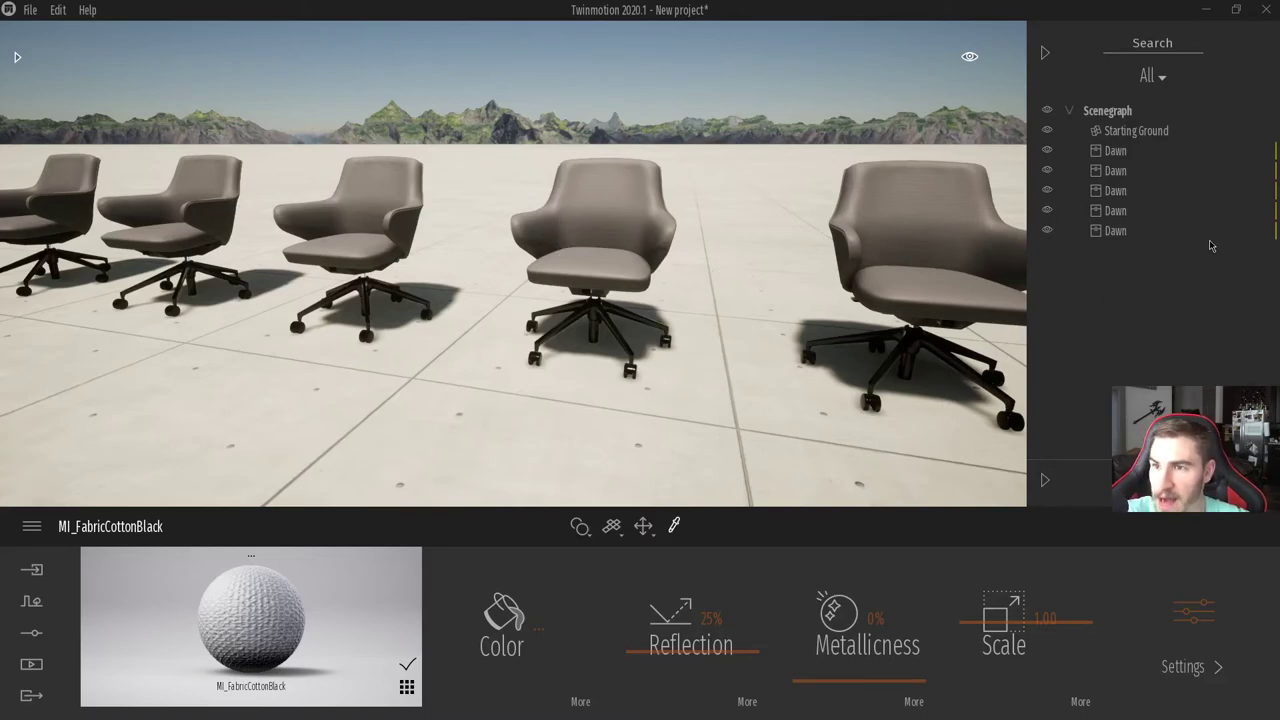
# Break the instance link of the first Dawn chair in the Scenegraph and clear the selection.
pyautogui.click(1140, 190)
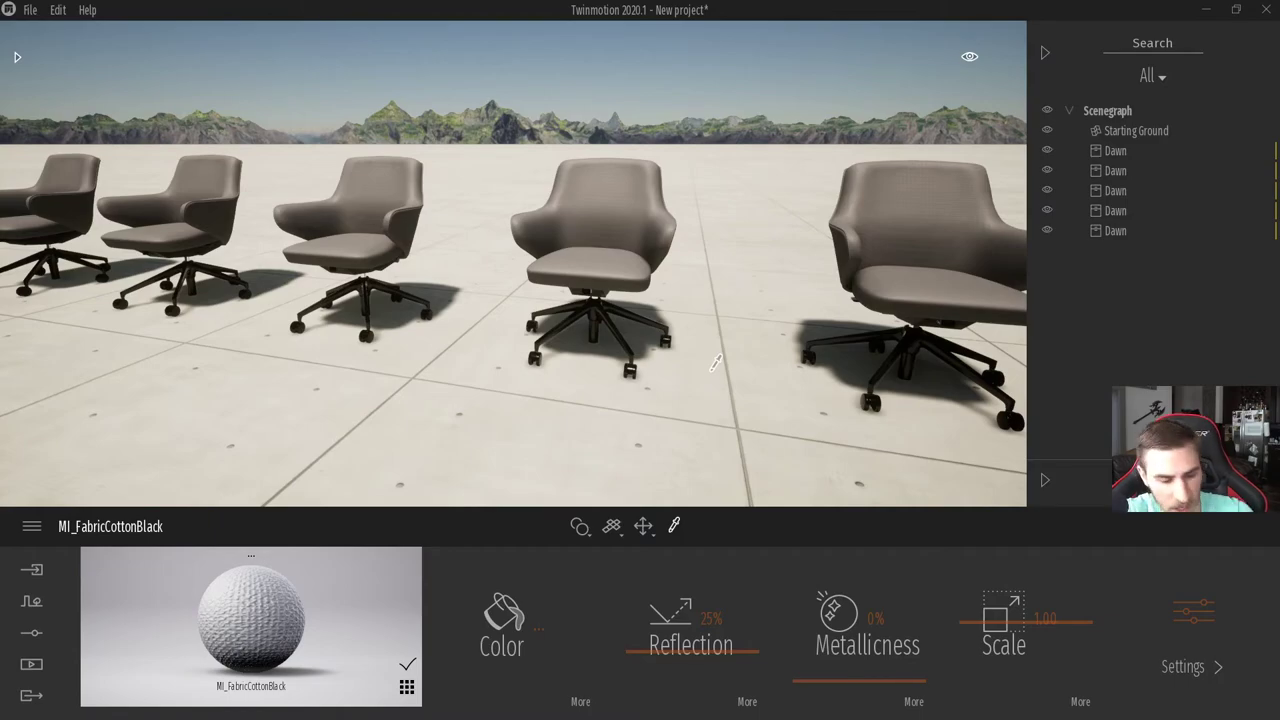
pyautogui.scroll(-5, 622, 402)
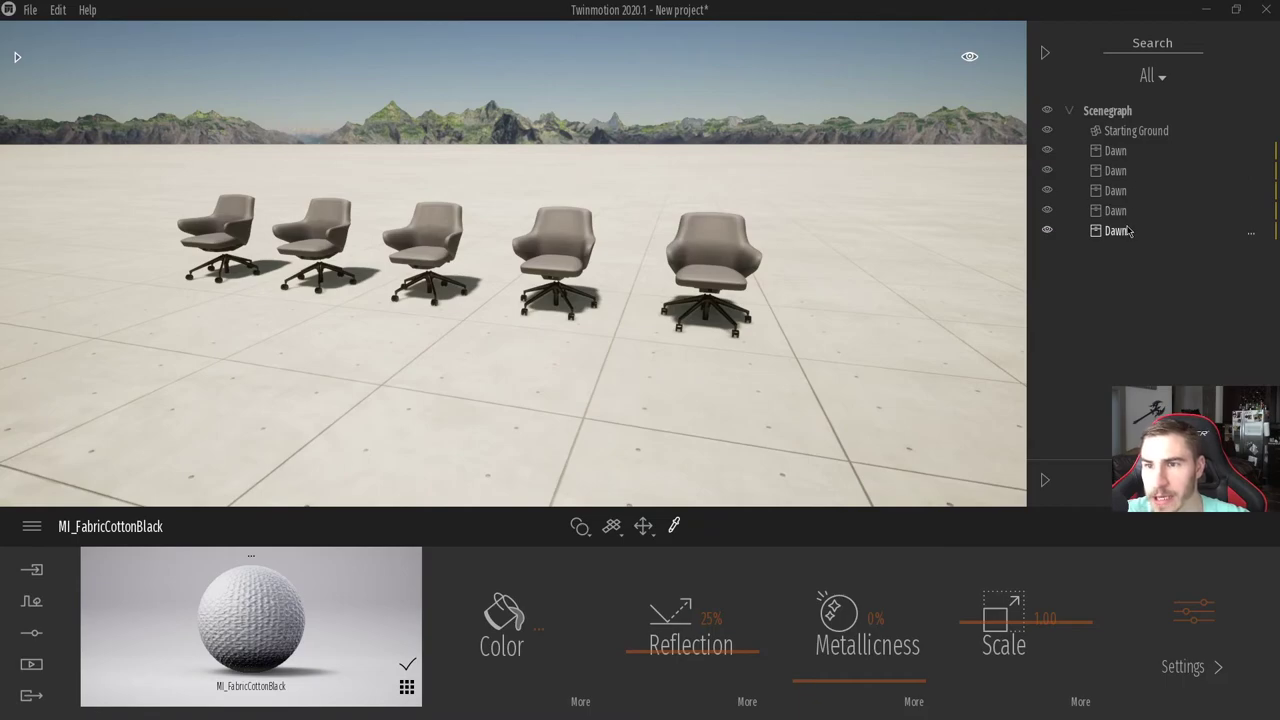
pyautogui.click(1118, 151)
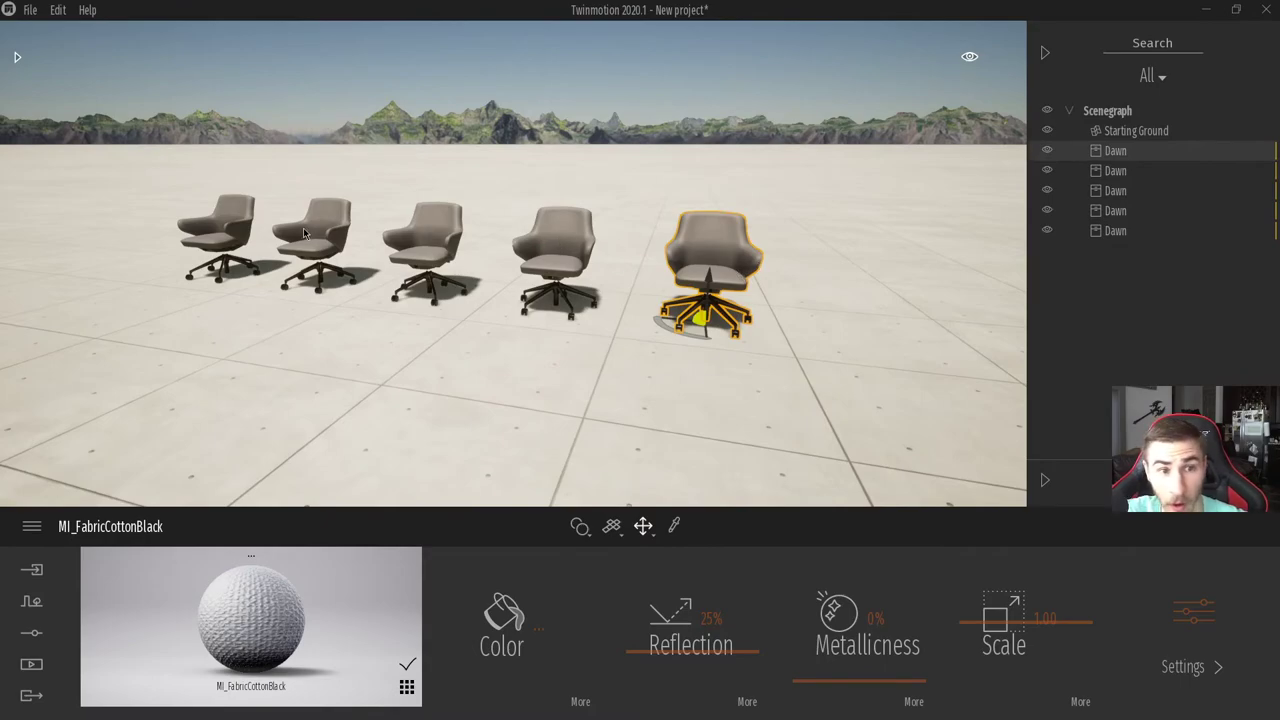
pyautogui.rightClick(1136, 156)
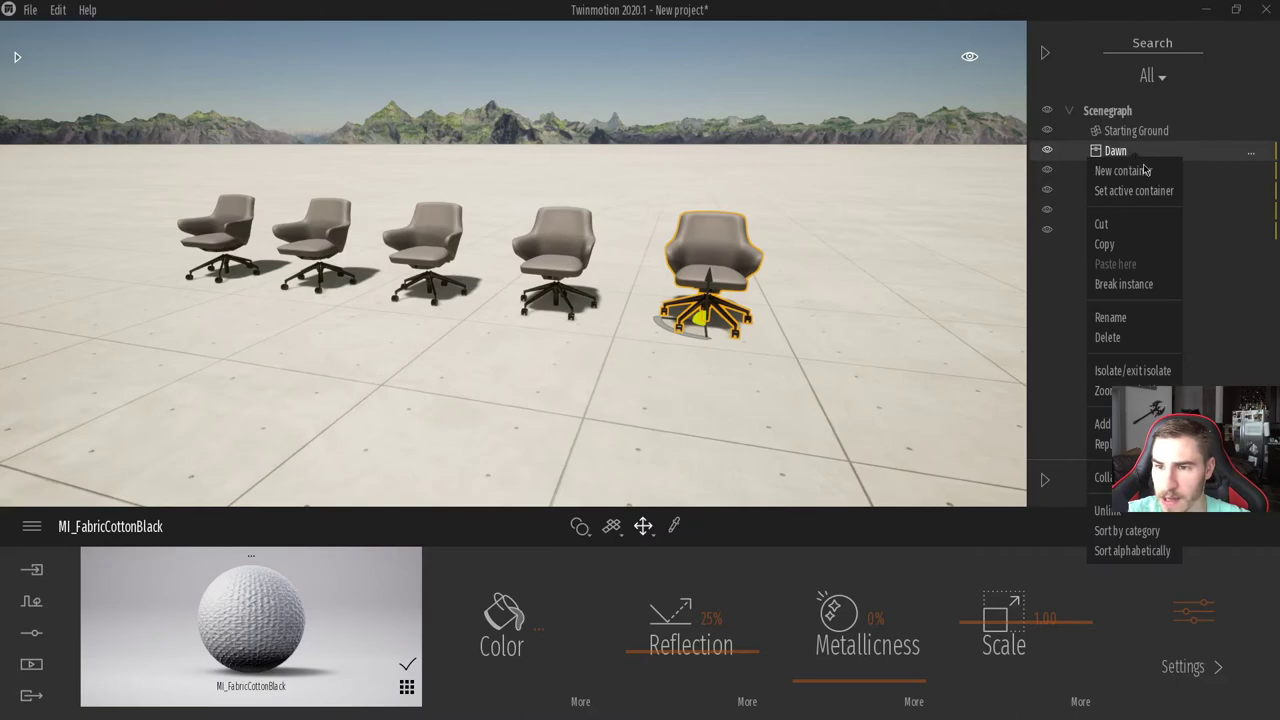
pyautogui.click(1139, 289)
pyautogui.click(1198, 335)
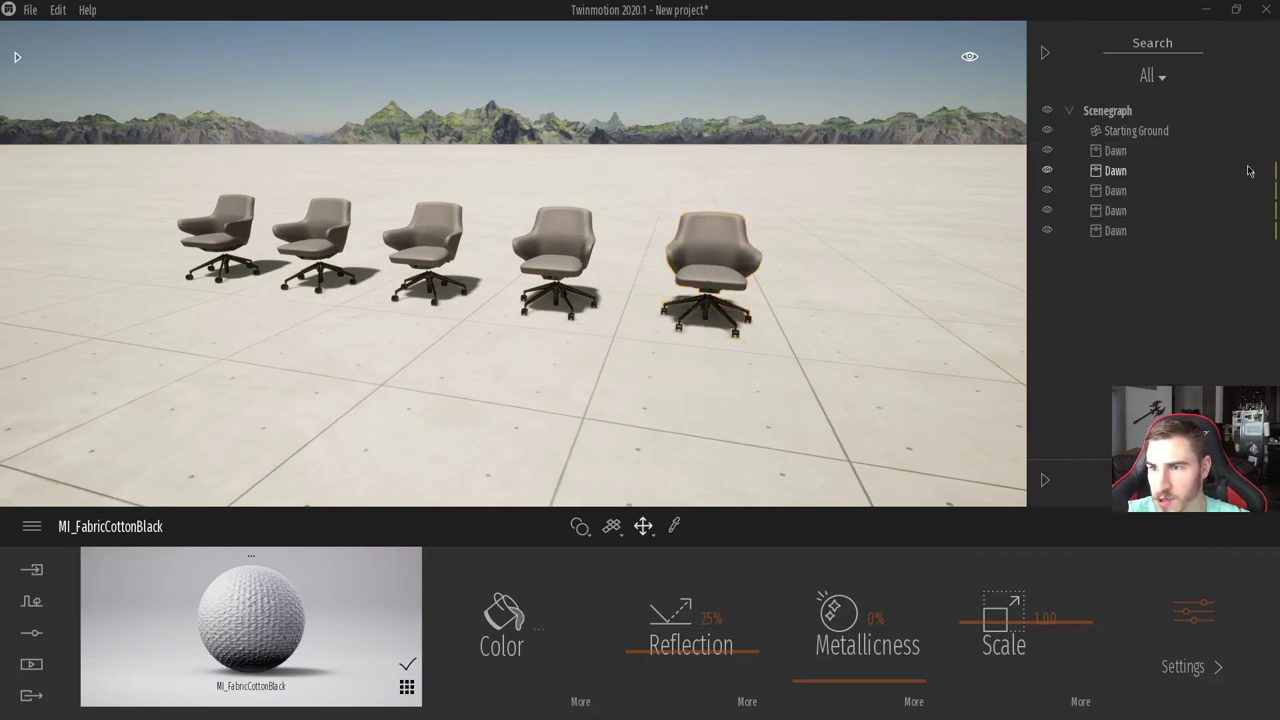
pyautogui.click(1153, 159)
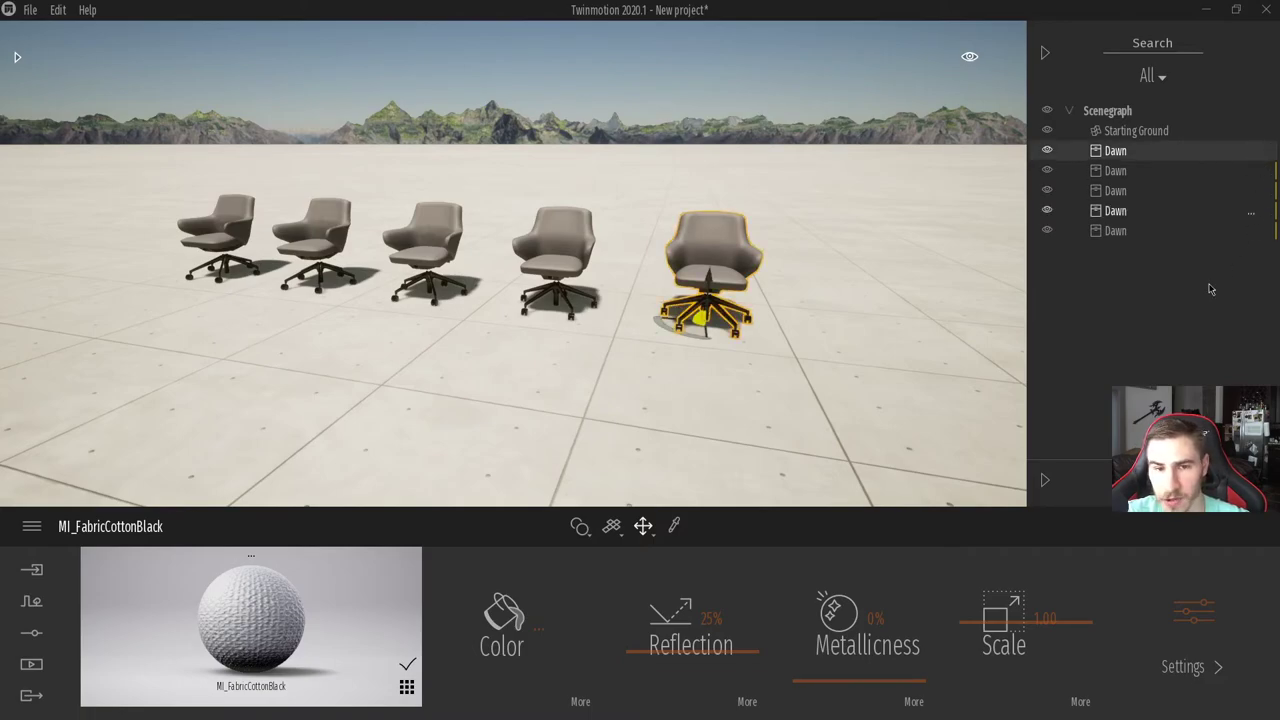
pyautogui.click(1166, 338)
# Set the unlinked nearest chair's fabric color to dark red, 67040A.
pyautogui.click(674, 526)
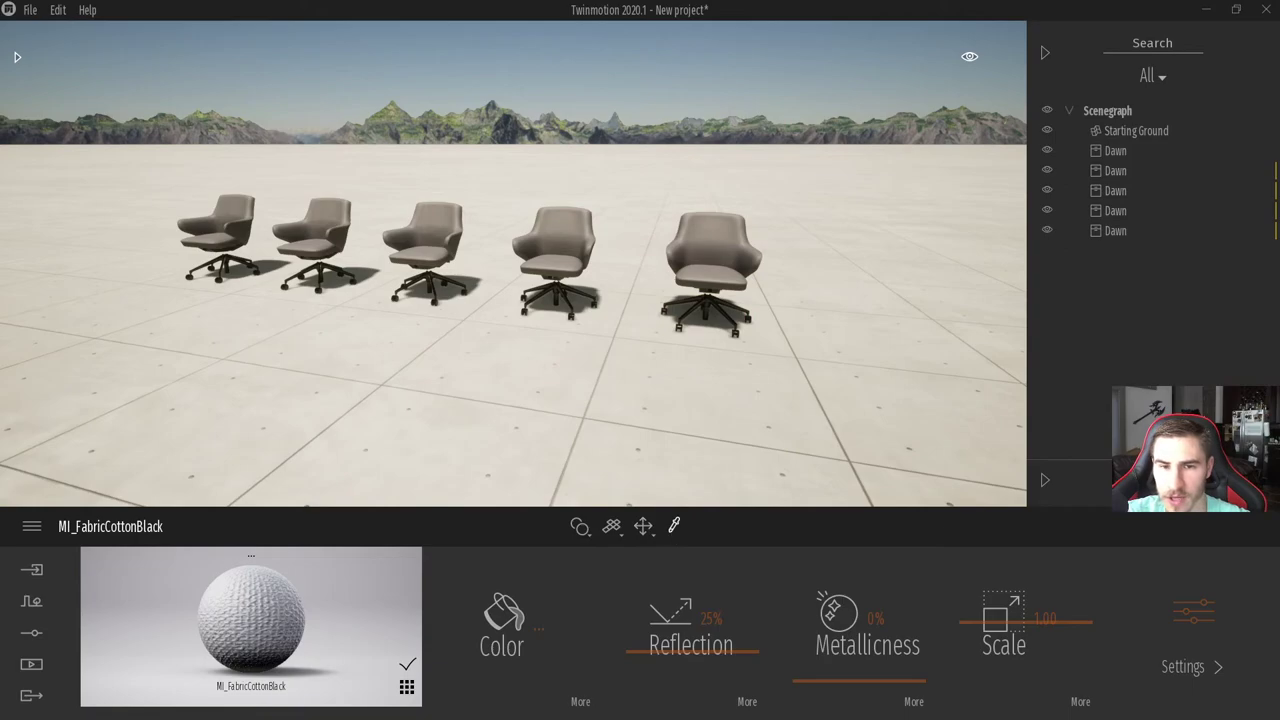
pyautogui.click(523, 605)
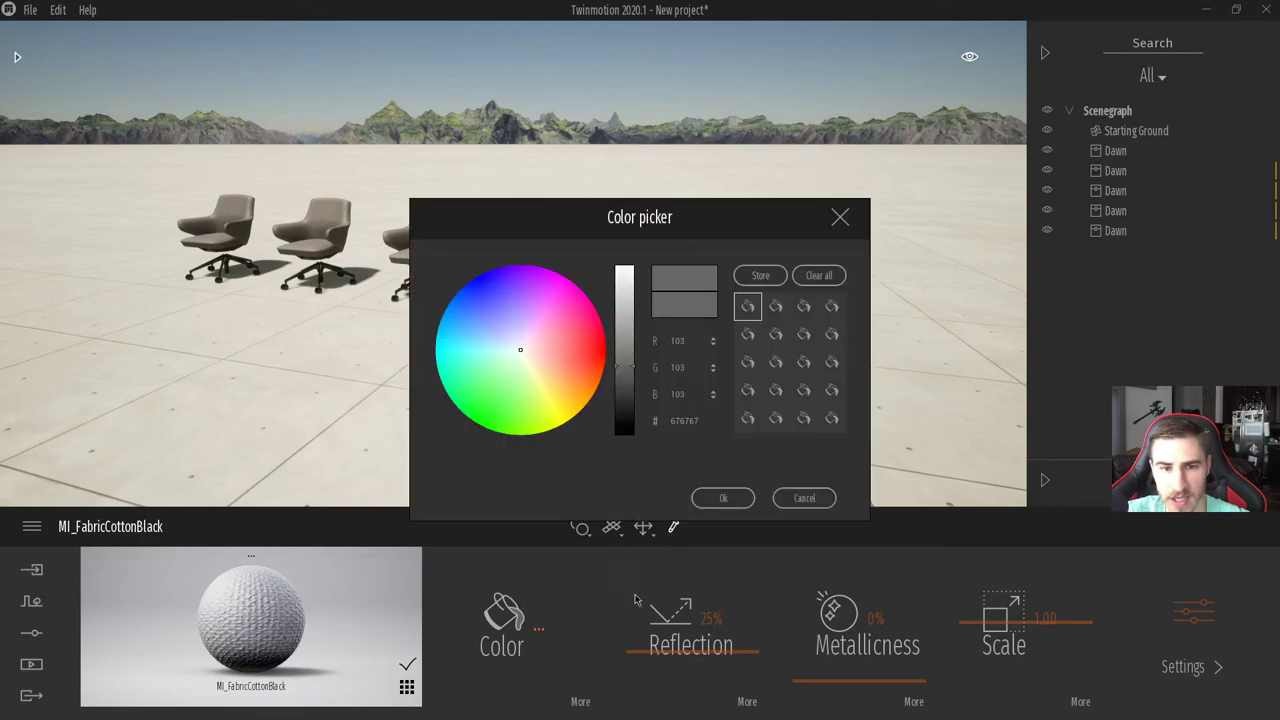
pyautogui.moveTo(578, 351); pyautogui.dragTo(603, 349)
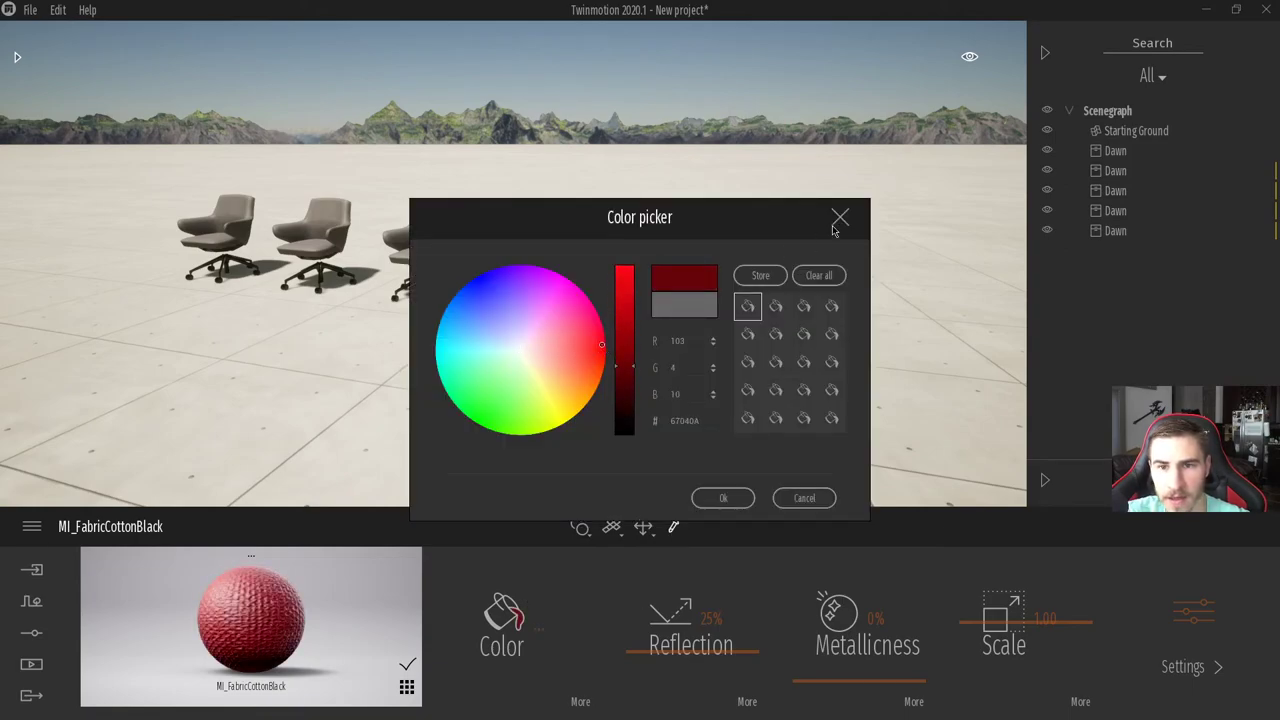
pyautogui.click(724, 500)
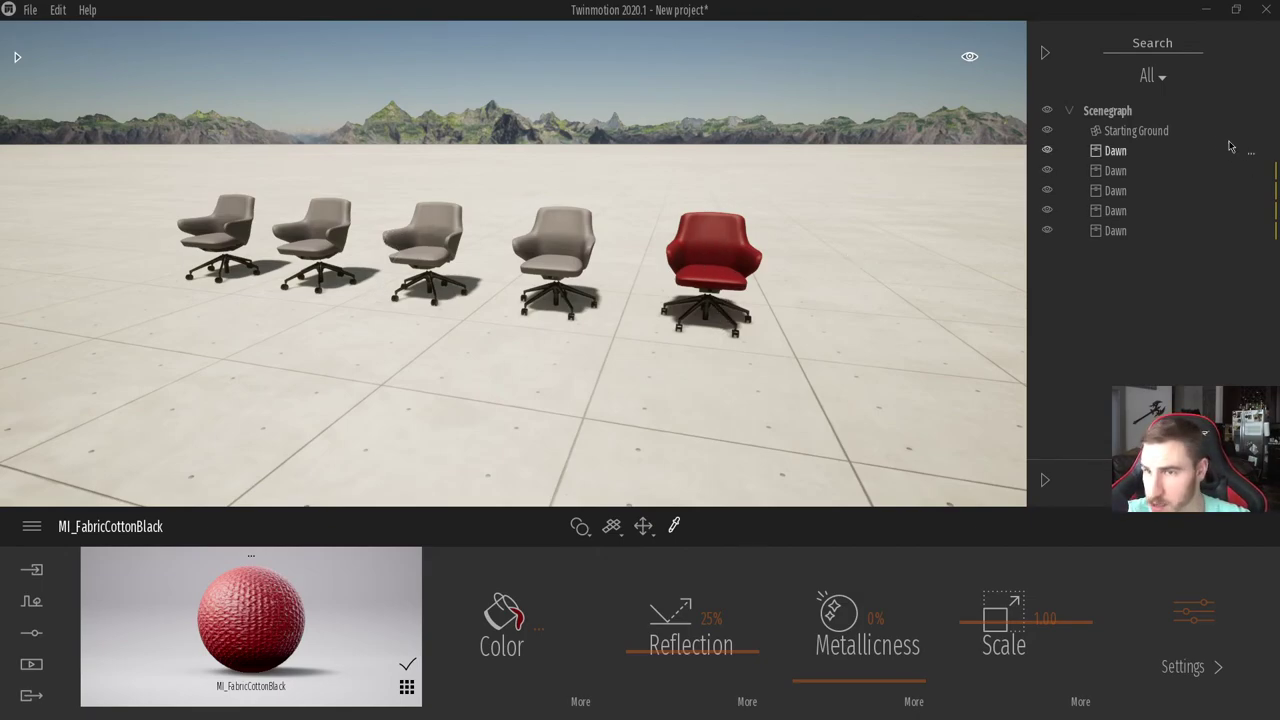
# Duplicate the red chair along the row as 4 independent copies spaced 4 ft apart, and clear the selection.
pyautogui.click(1188, 152)
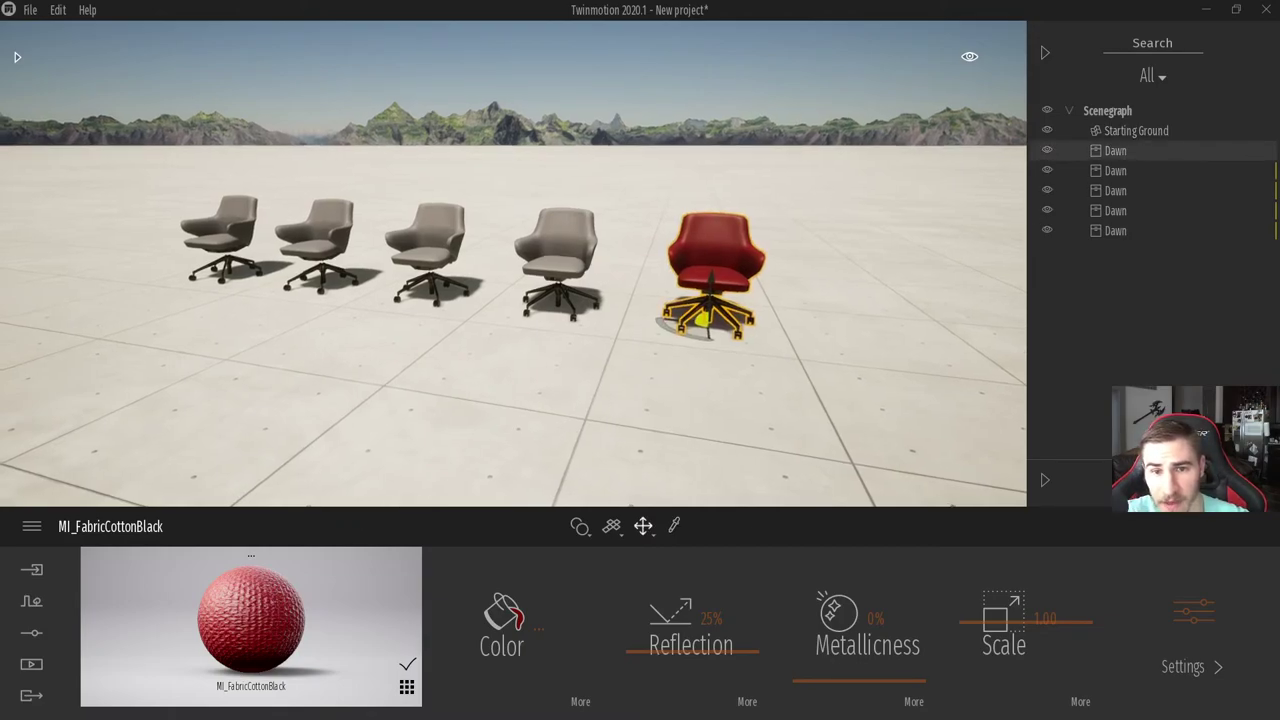
pyautogui.moveTo(564, 389); pyautogui.dragTo(549, 333, button='middle')
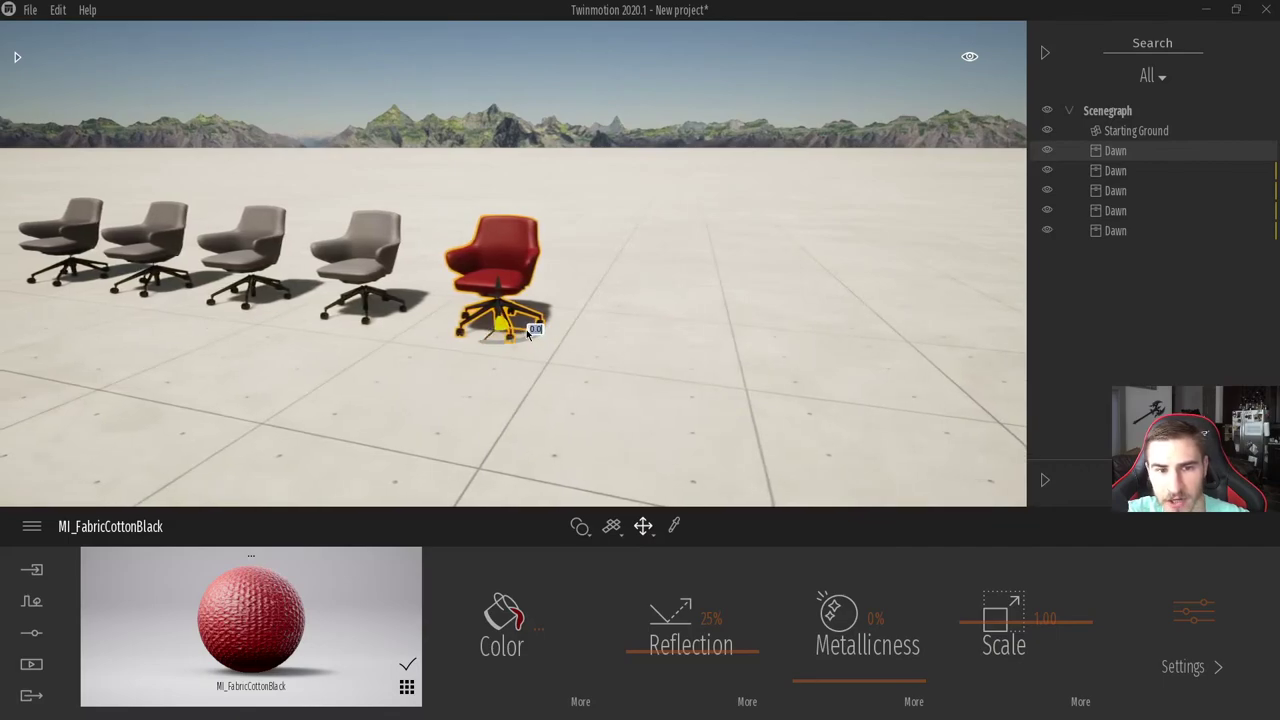
pyautogui.keyDown('alt'); pyautogui.moveTo(546, 331); pyautogui.dragTo(657, 348); pyautogui.keyUp('alt')
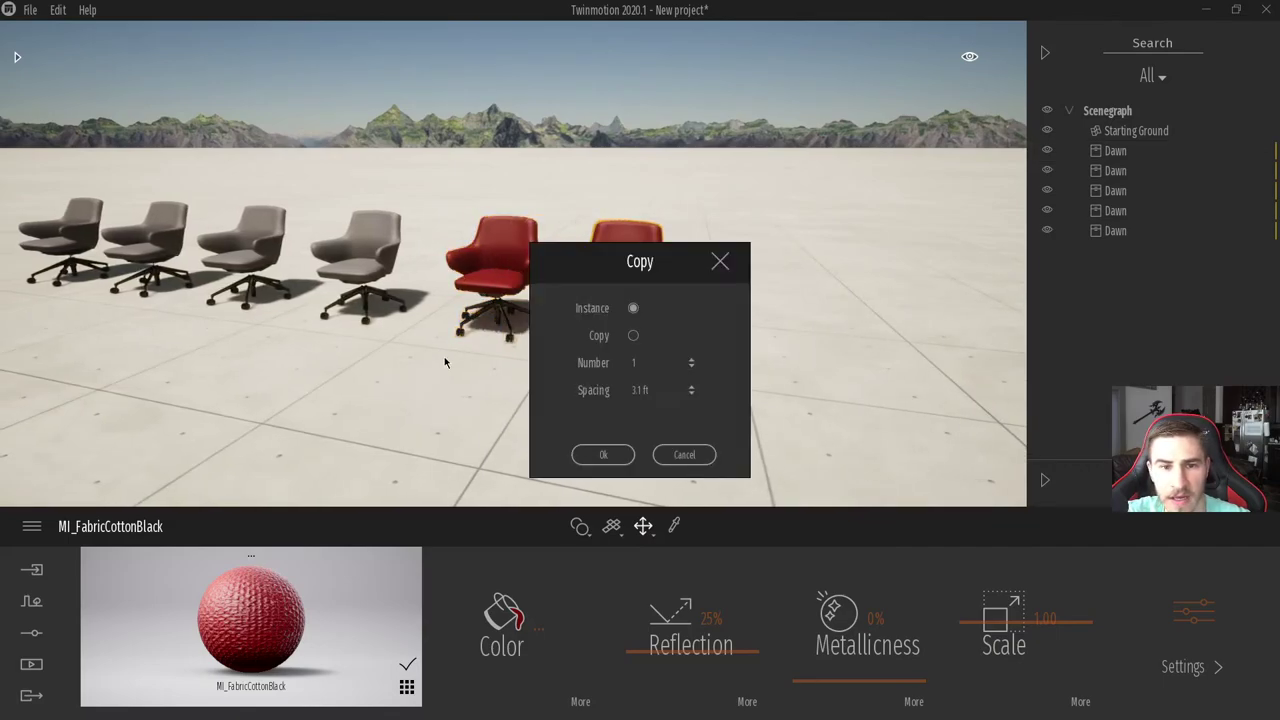
pyautogui.click(633, 336)
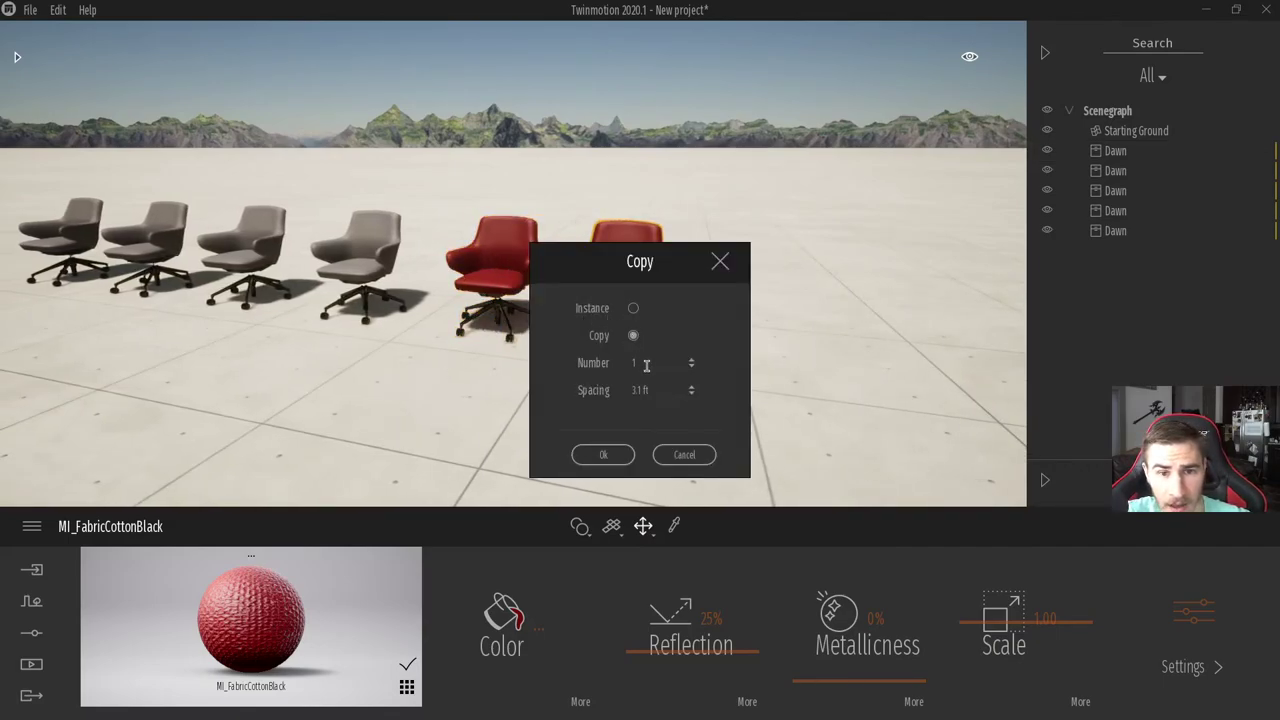
pyautogui.click(646, 363)
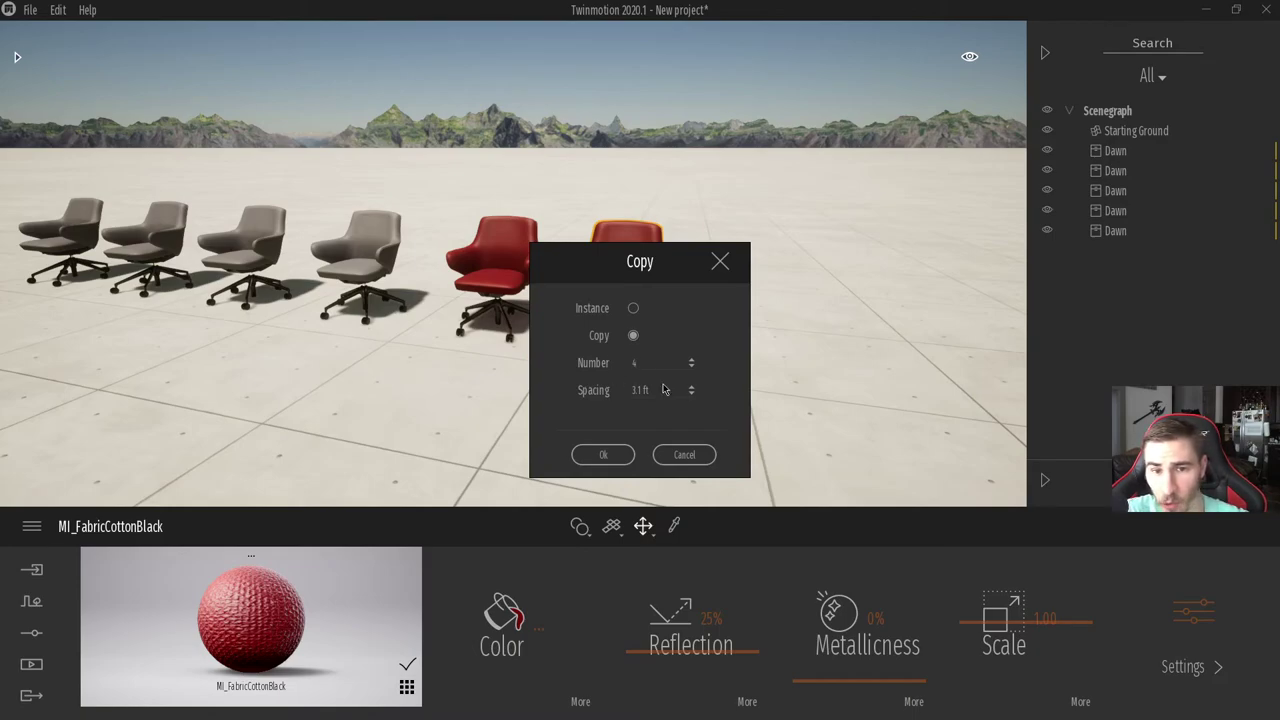
pyautogui.click(637, 389)
pyautogui.press('BackSpace')
pyautogui.write('6')
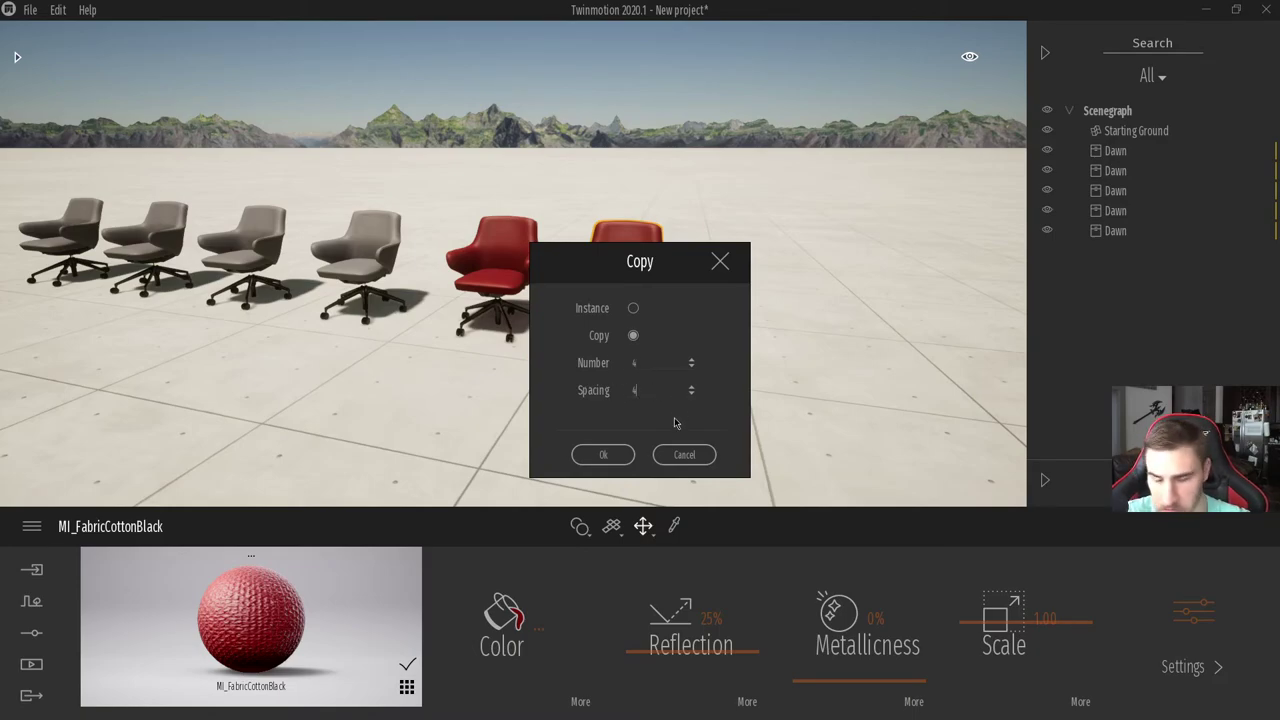
pyautogui.click(603, 454)
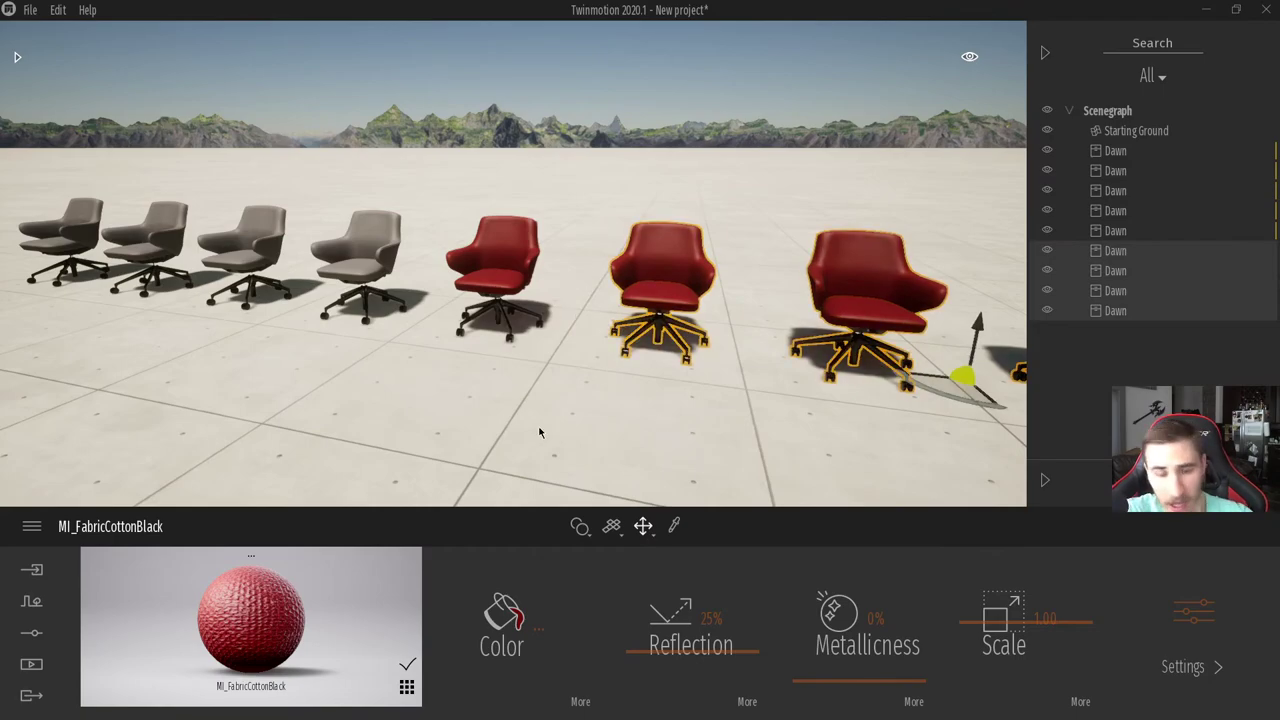
pyautogui.moveTo(493, 337); pyautogui.dragTo(360, 340, button='middle')
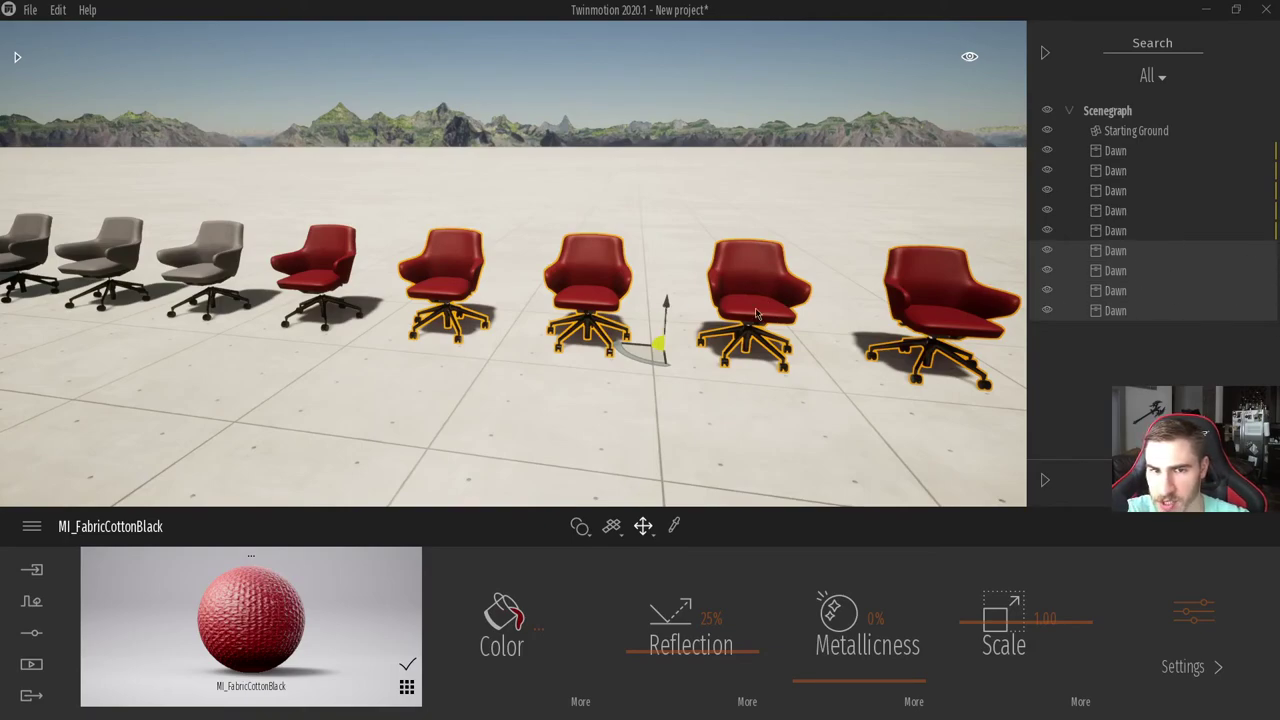
pyautogui.click(1106, 388)
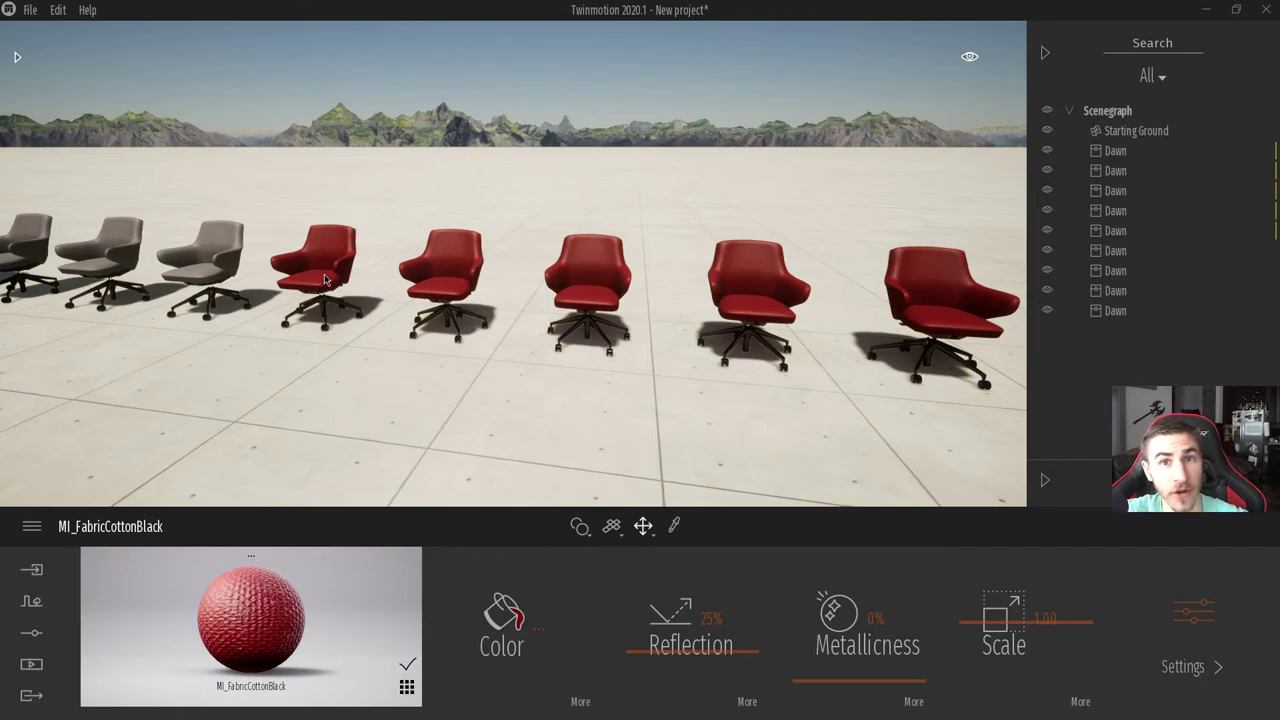
# Sample the fabric of the middle red chair with the Material picker and set its color to blue, 0B1D67.
pyautogui.click(674, 525)
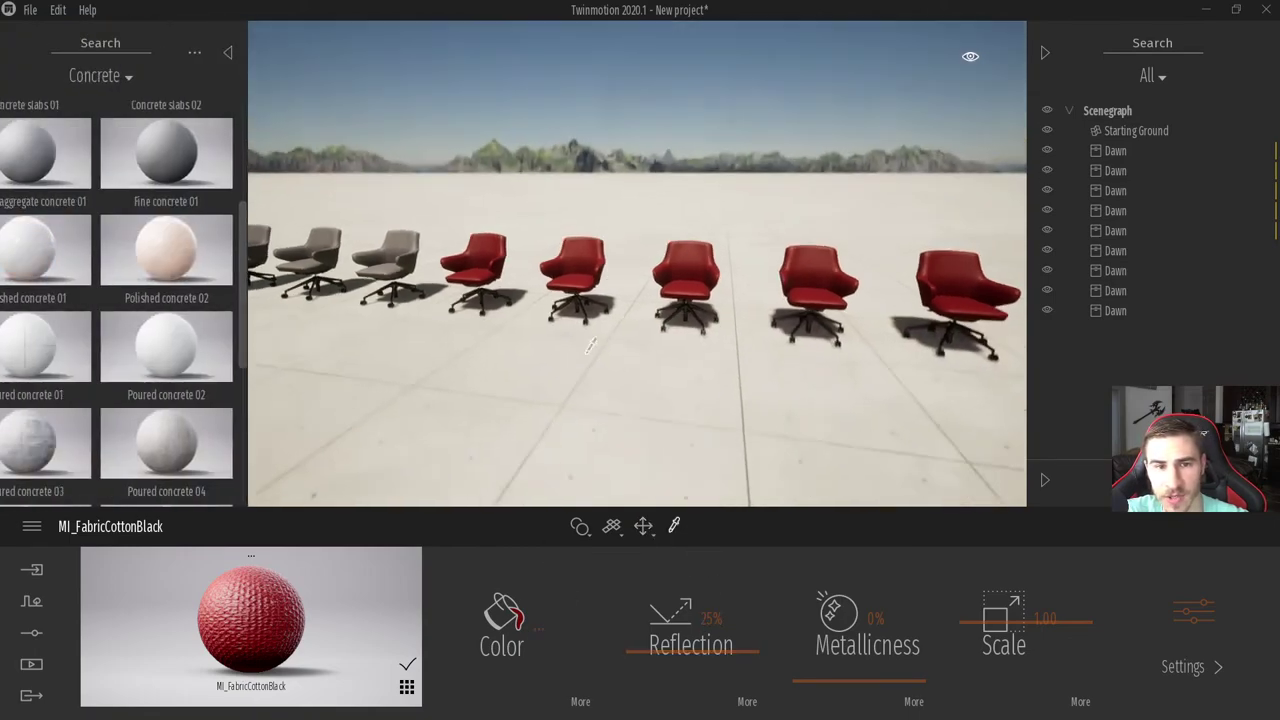
pyautogui.click(412, 246)
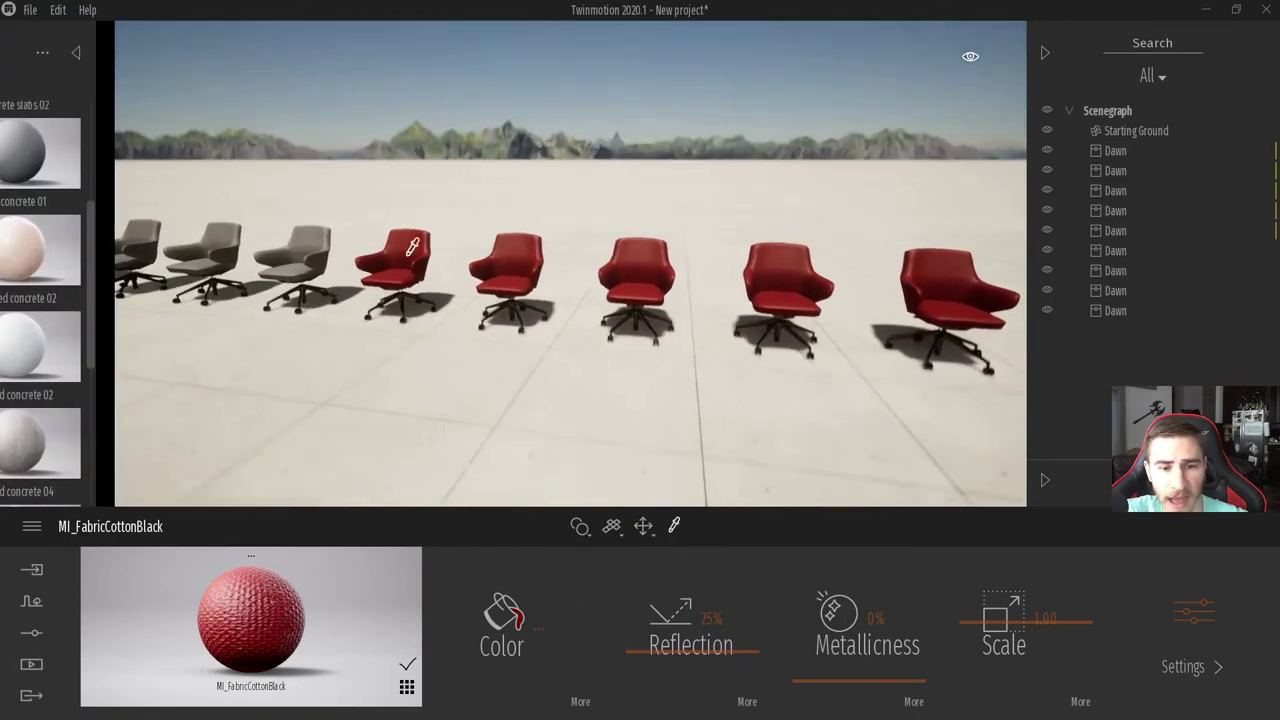
pyautogui.click(501, 612)
pyautogui.moveTo(497, 375); pyautogui.dragTo(470, 292)
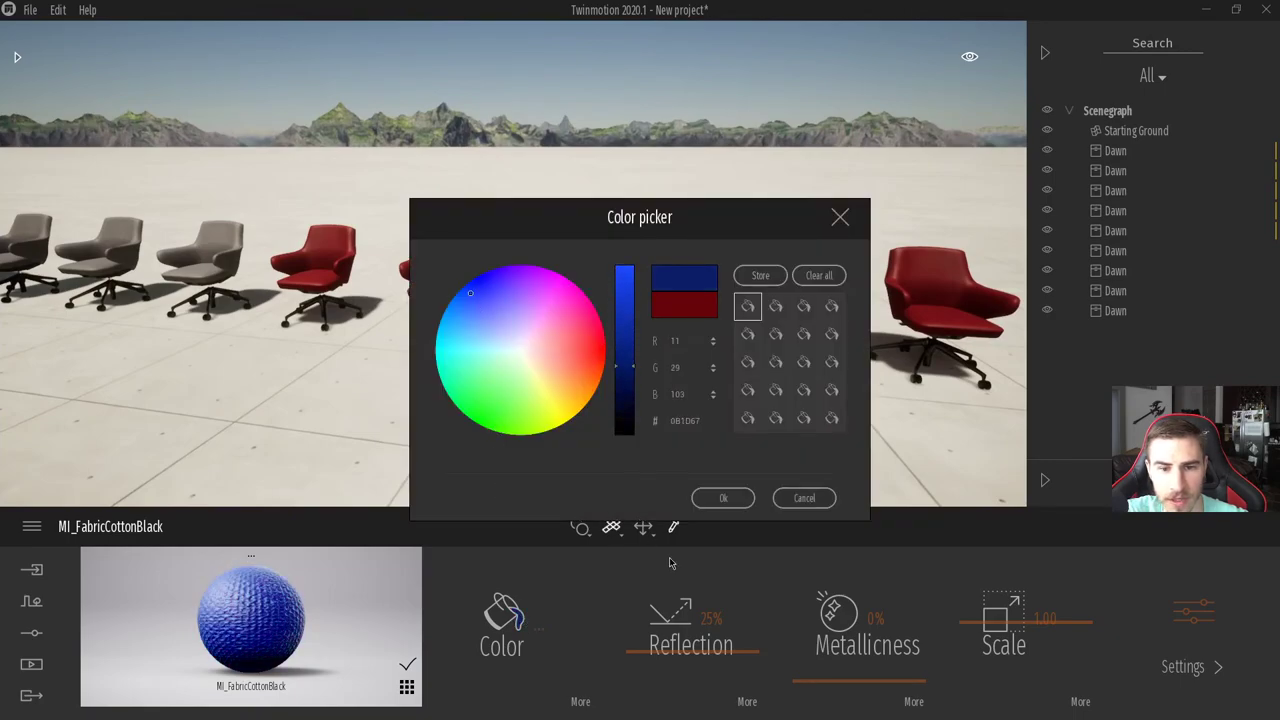
pyautogui.click(723, 498)
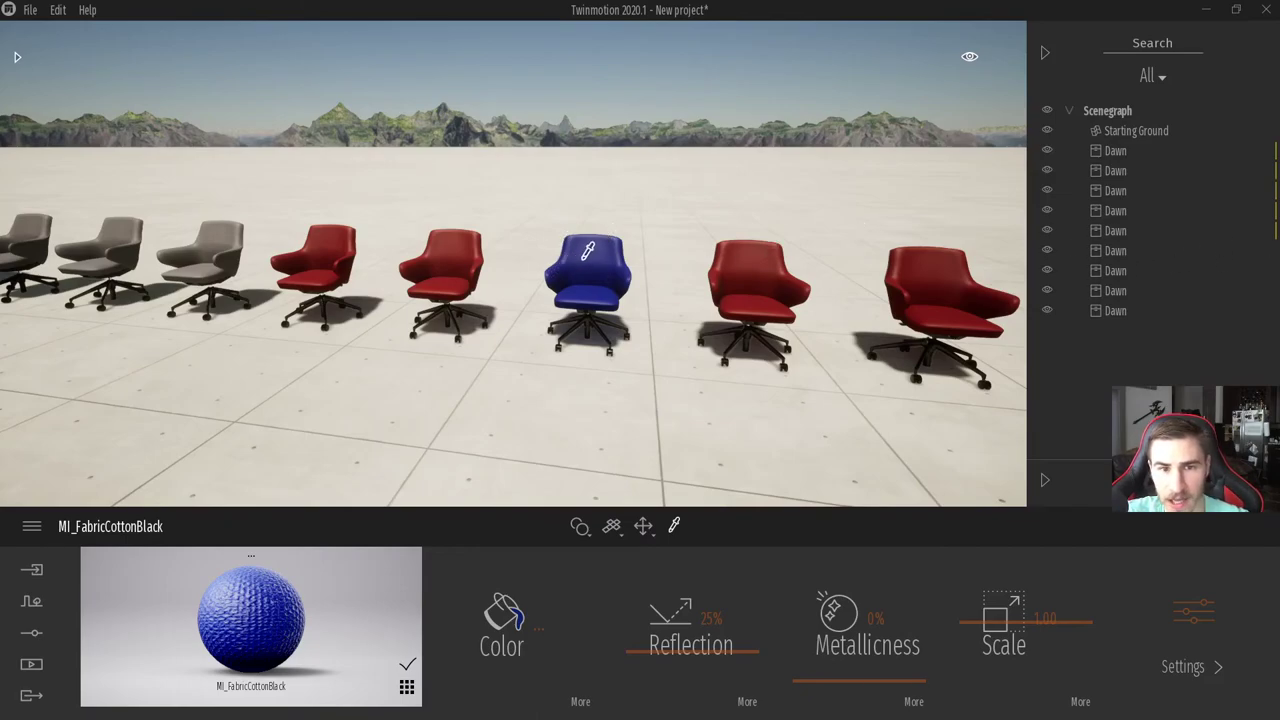
pyautogui.press('Escape')
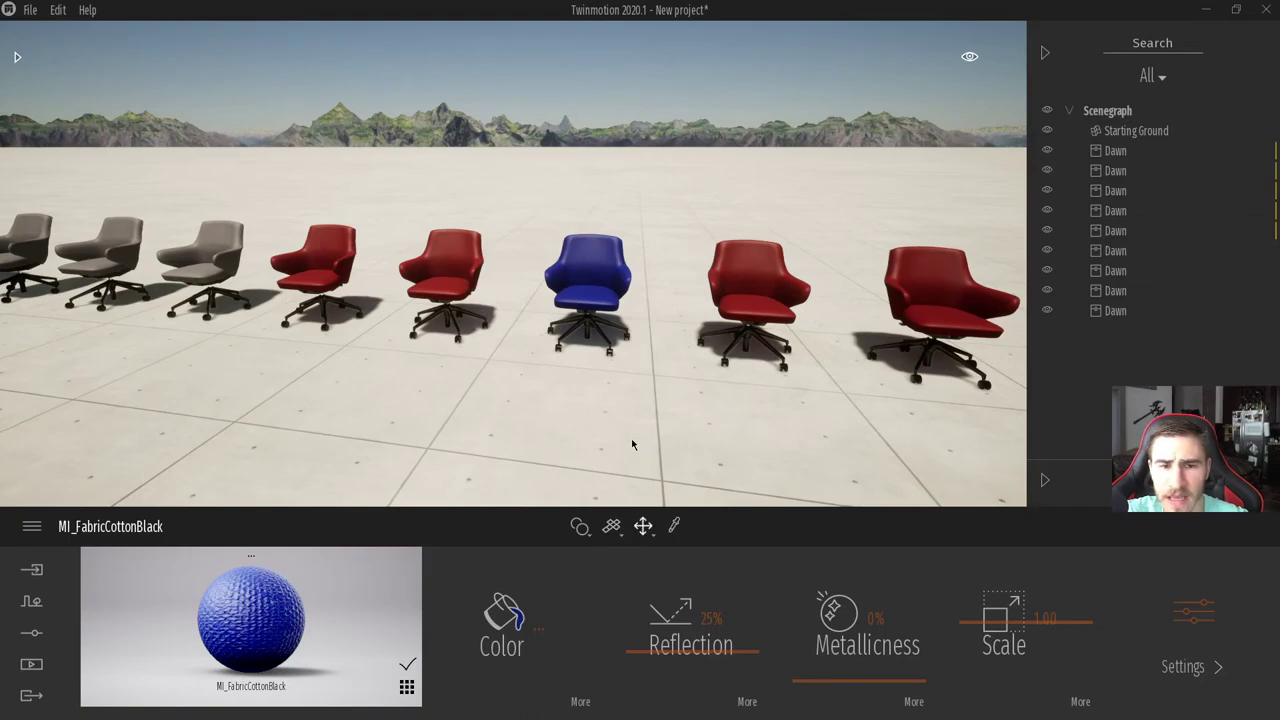
# Select all nine chairs and duplicate the whole row forward once as instances with 10 ft spacing.
pyautogui.click(604, 272)
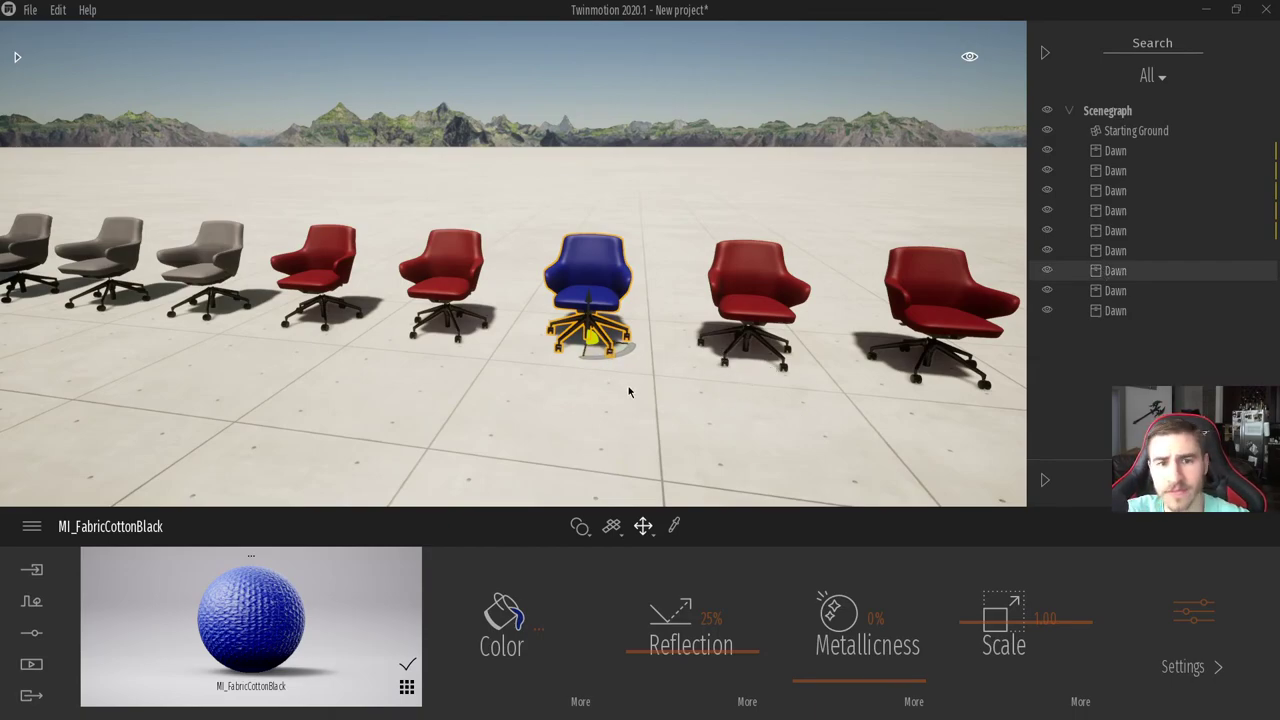
pyautogui.scroll(-3, 617, 347)
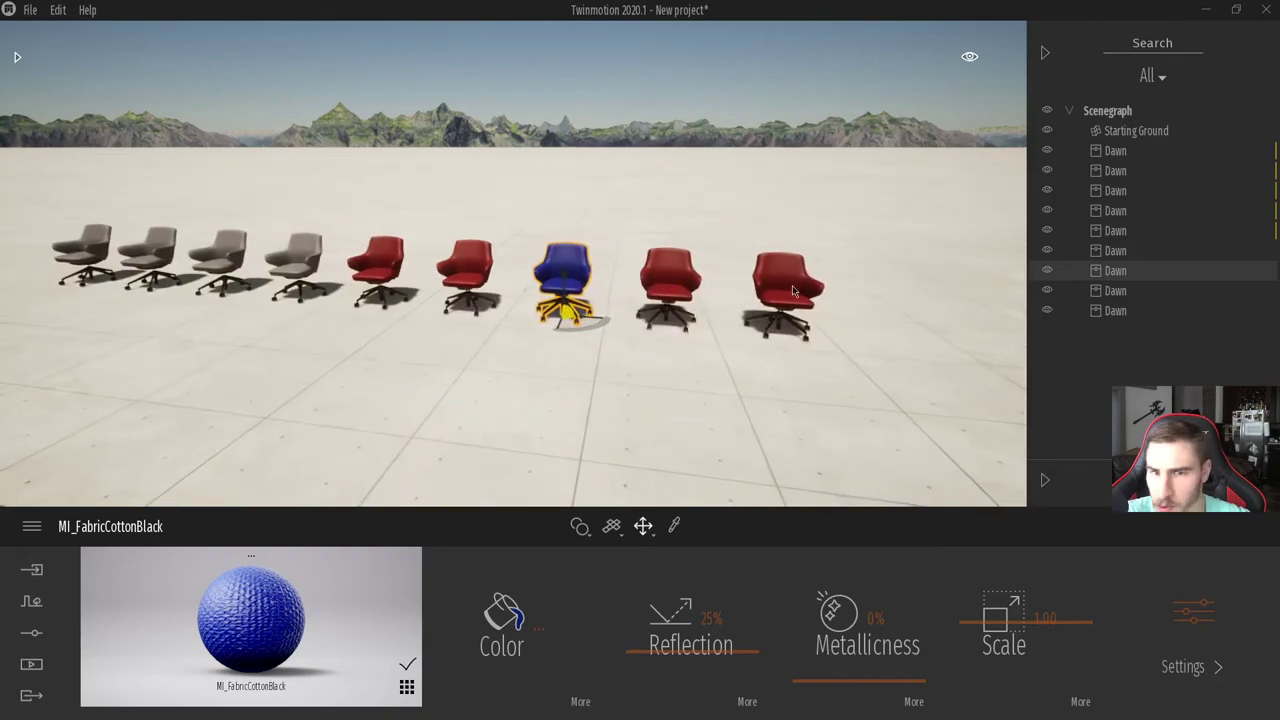
pyautogui.click(792, 285)
pyautogui.keyDown('shift'); pyautogui.click(1112, 150); pyautogui.keyUp('shift')
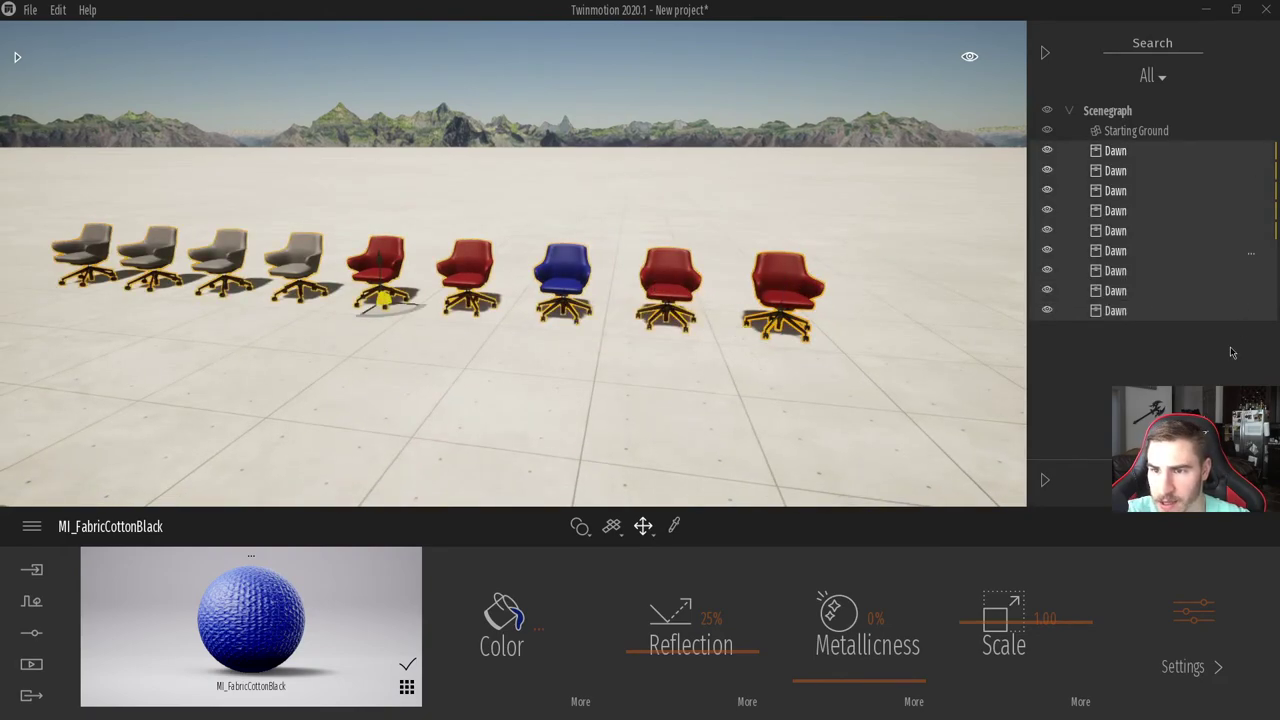
pyautogui.keyDown('alt'); pyautogui.moveTo(370, 315); pyautogui.dragTo(563, 437); pyautogui.keyUp('alt')
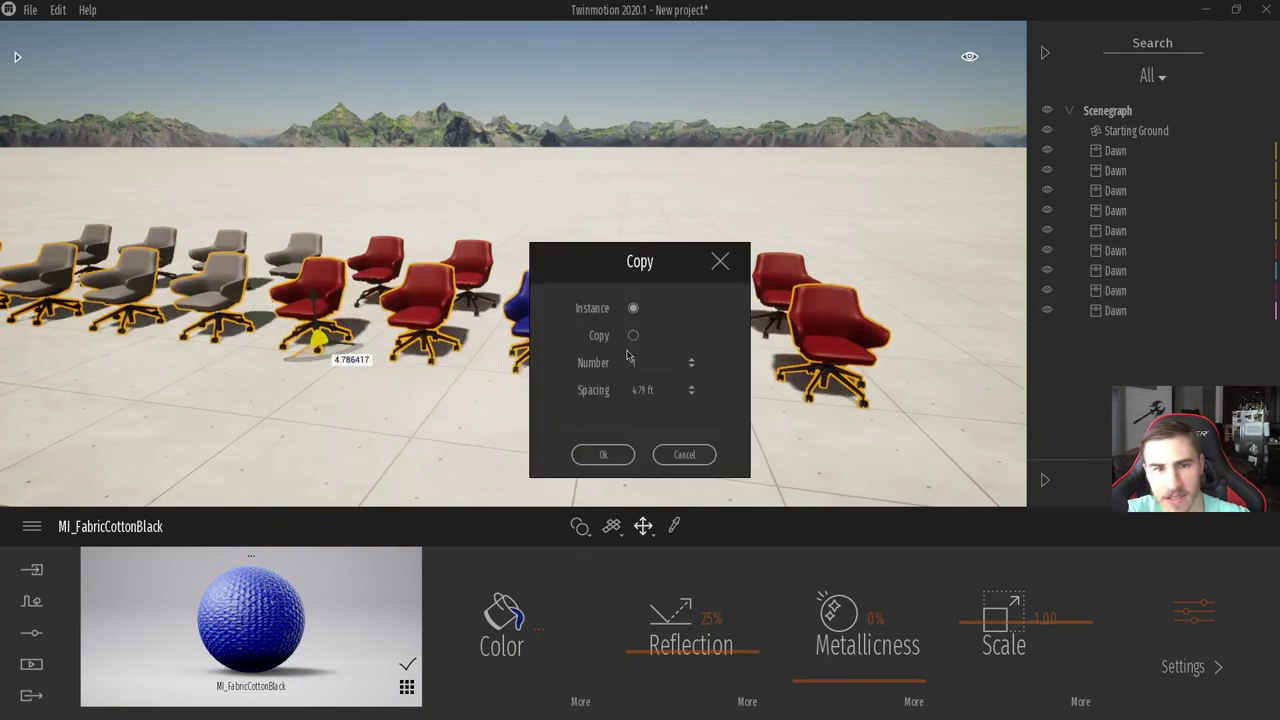
pyautogui.click(630, 391)
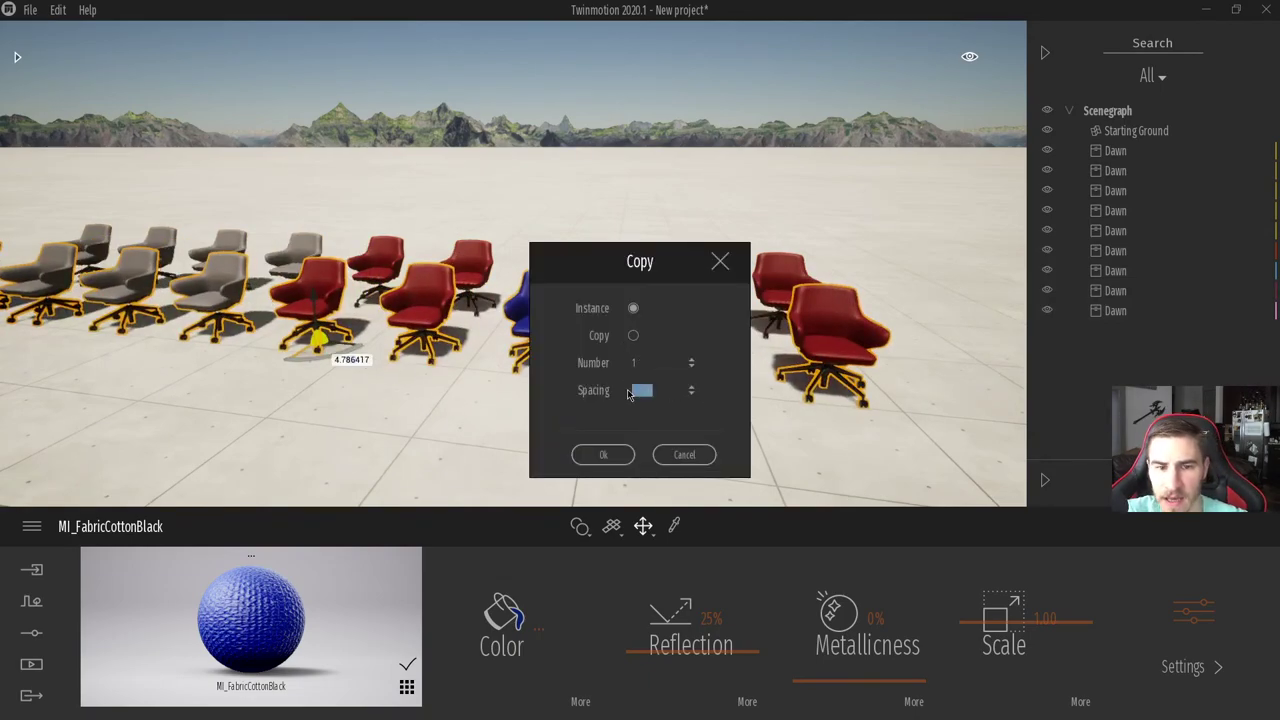
pyautogui.press('BackSpace')
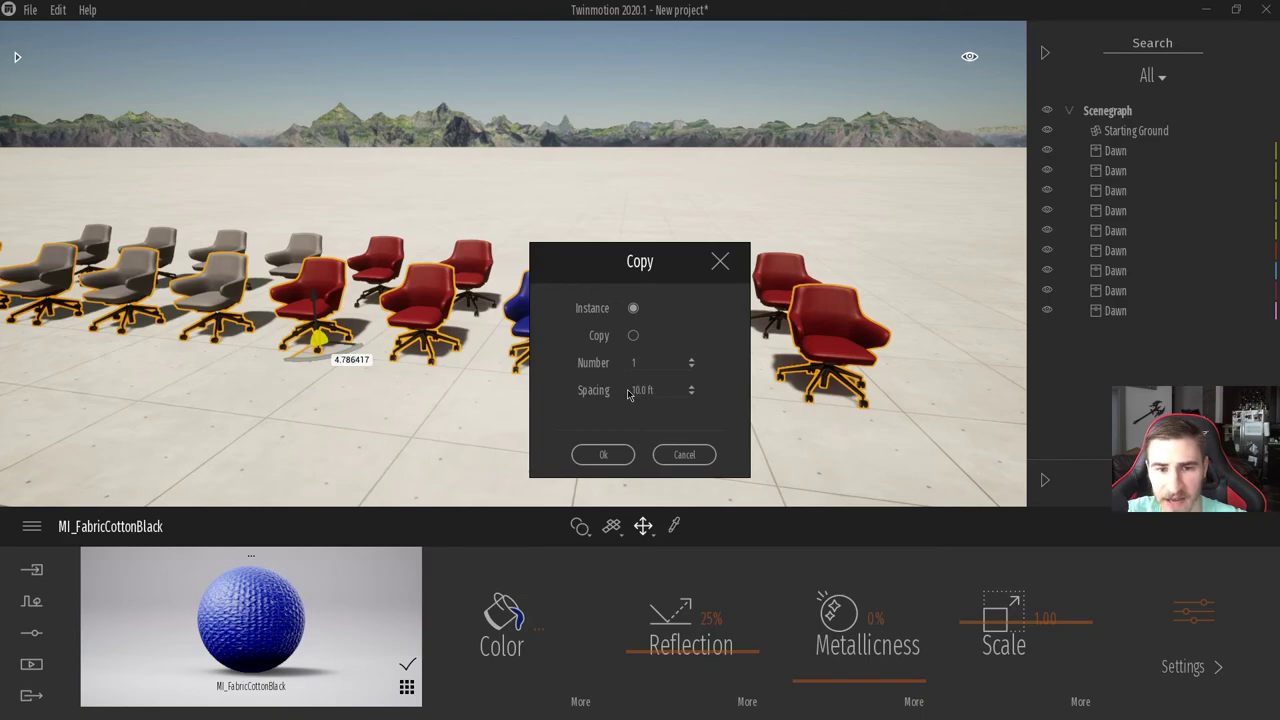
pyautogui.write('10')
pyautogui.click(603, 454)
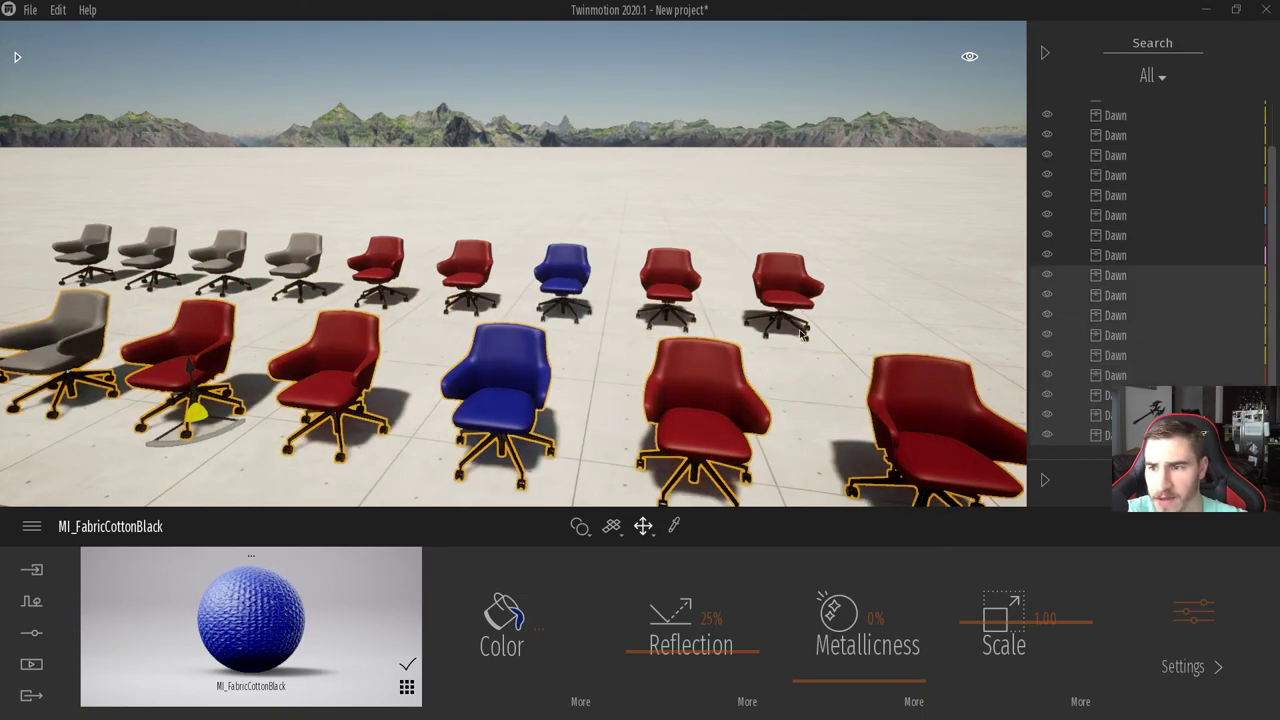
pyautogui.moveTo(900, 300); pyautogui.dragTo(900, 294, button='right')
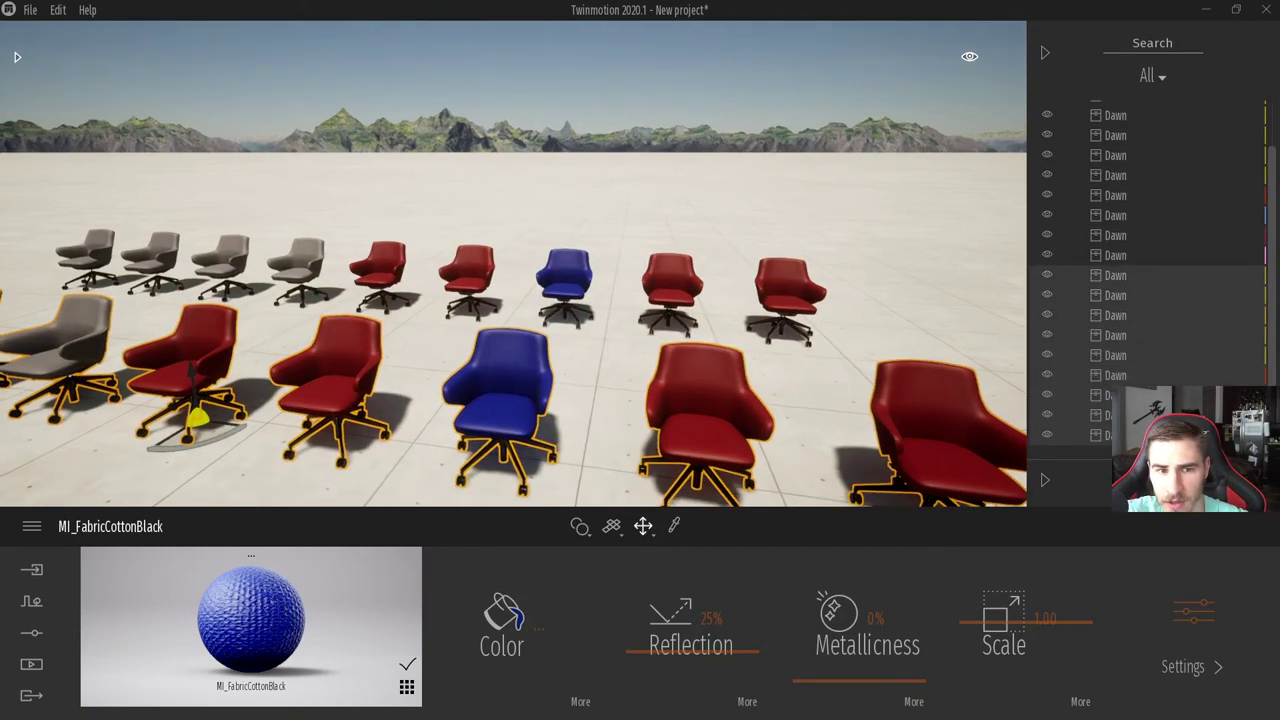
# Inspect the instance color markers in the scenegraph by selecting front-row chairs and comparing them with their back-row counterparts.
pyautogui.scroll(-3, 564, 320)
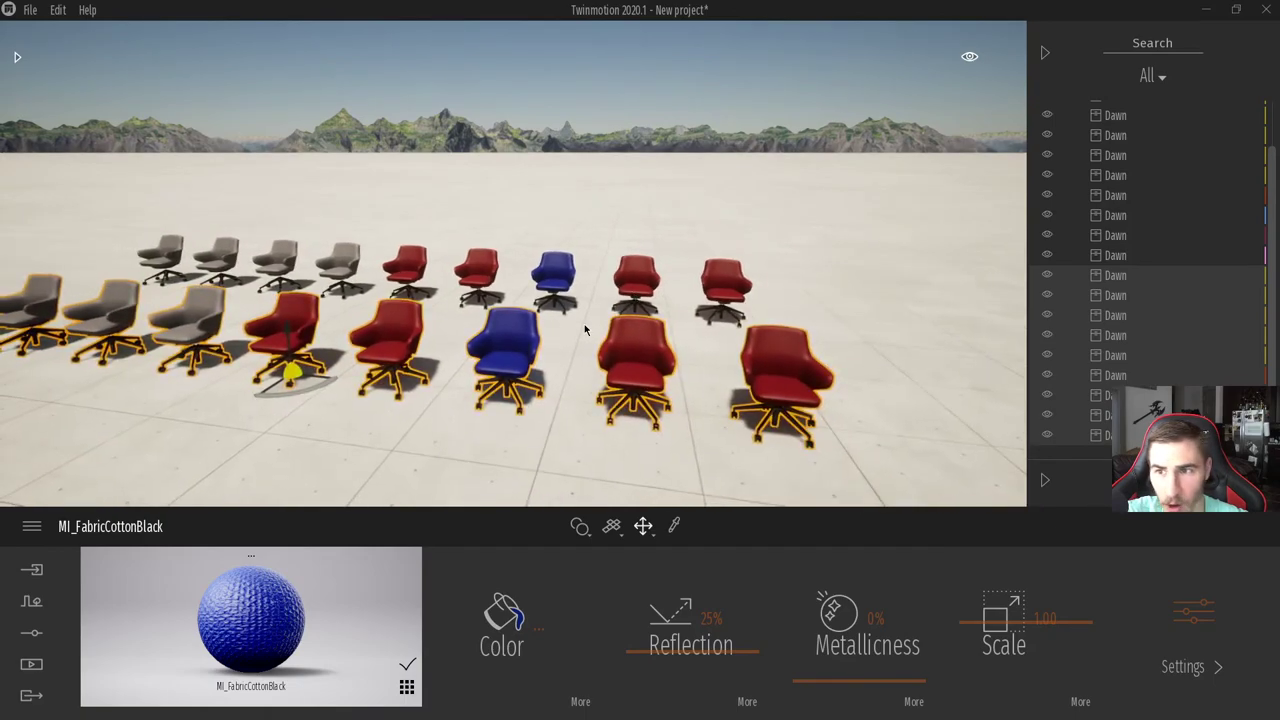
pyautogui.scroll(-4, 718, 252)
pyautogui.click(1125, 295)
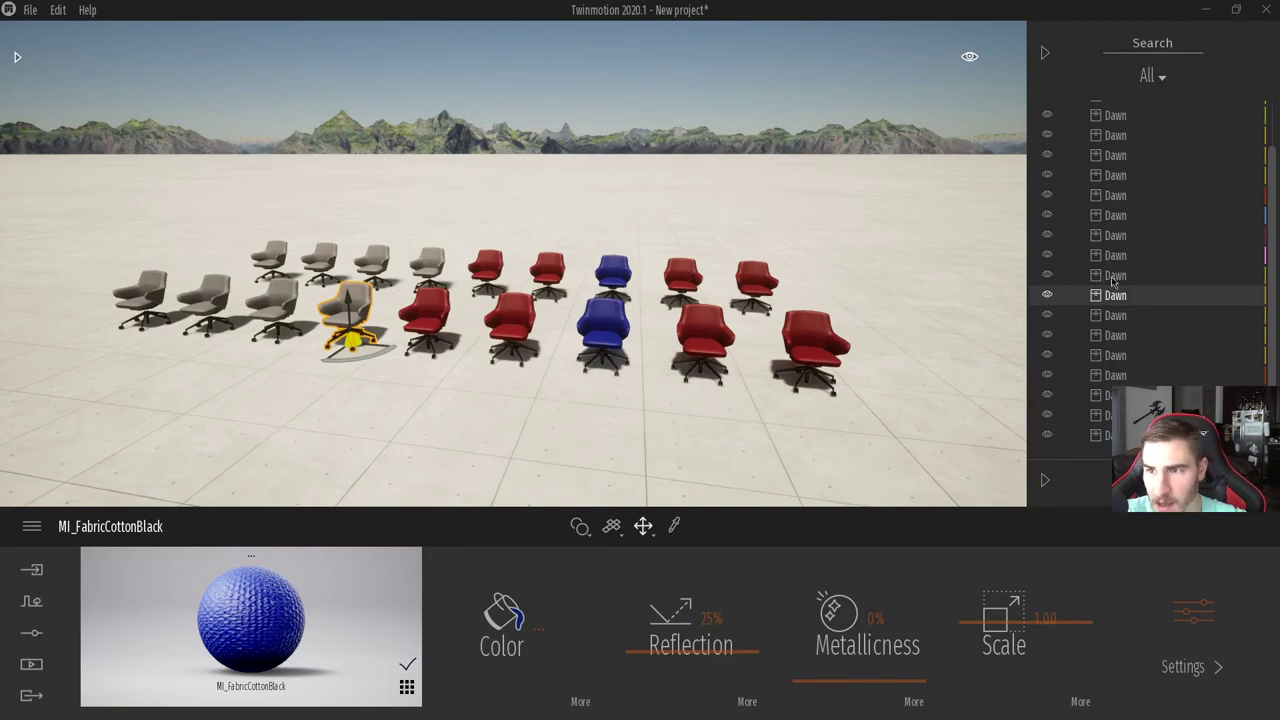
pyautogui.scroll(2, 1139, 273)
pyautogui.scroll(-2, 1150, 240)
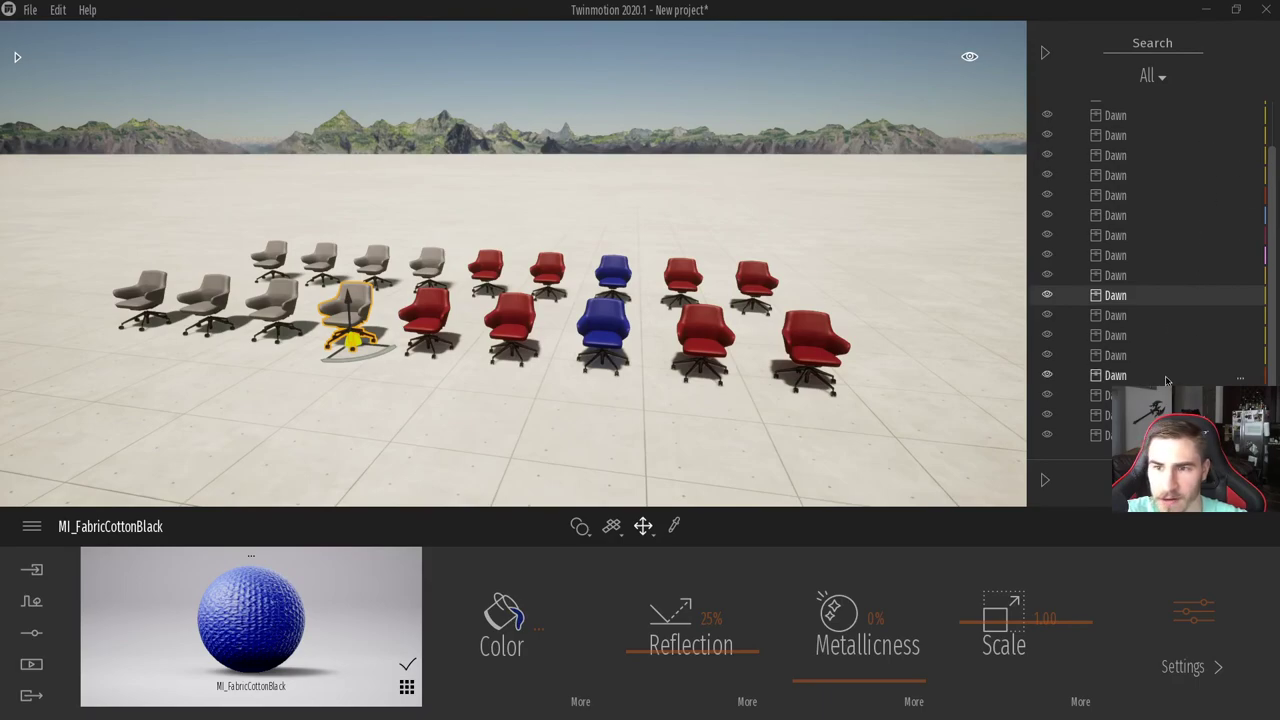
pyautogui.scroll(2, 1165, 303)
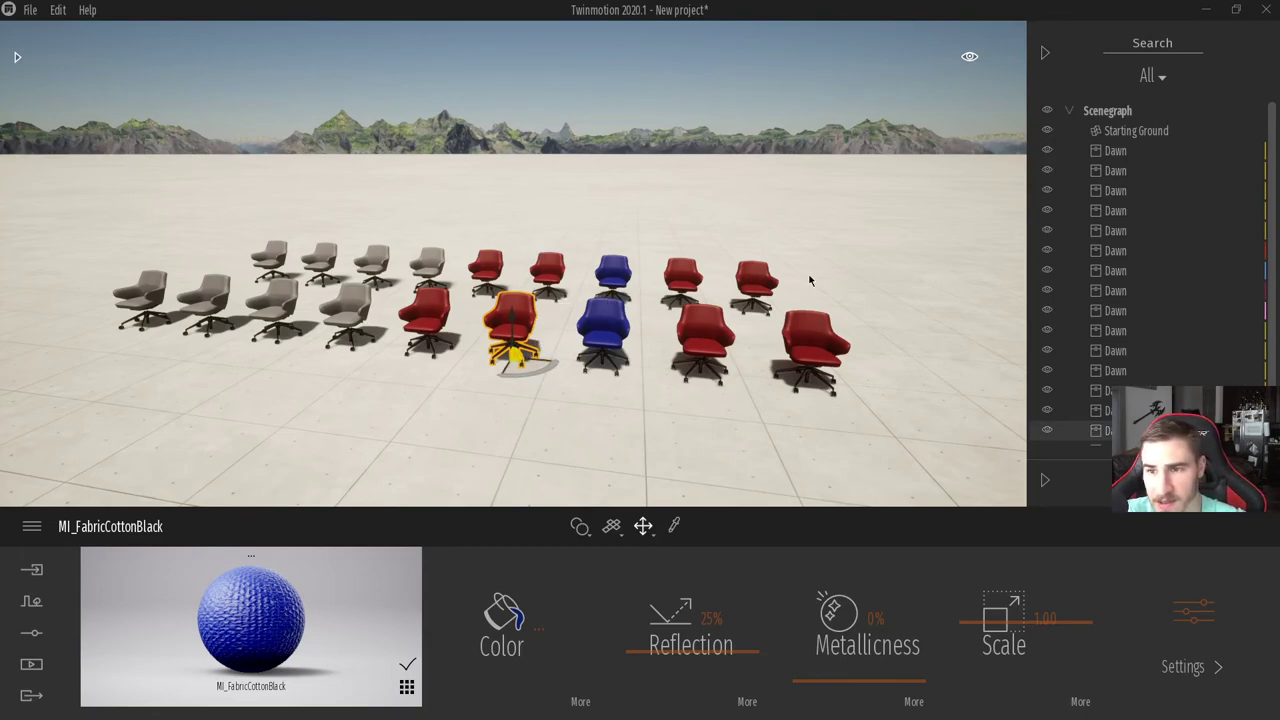
pyautogui.scroll(-2, 1235, 278)
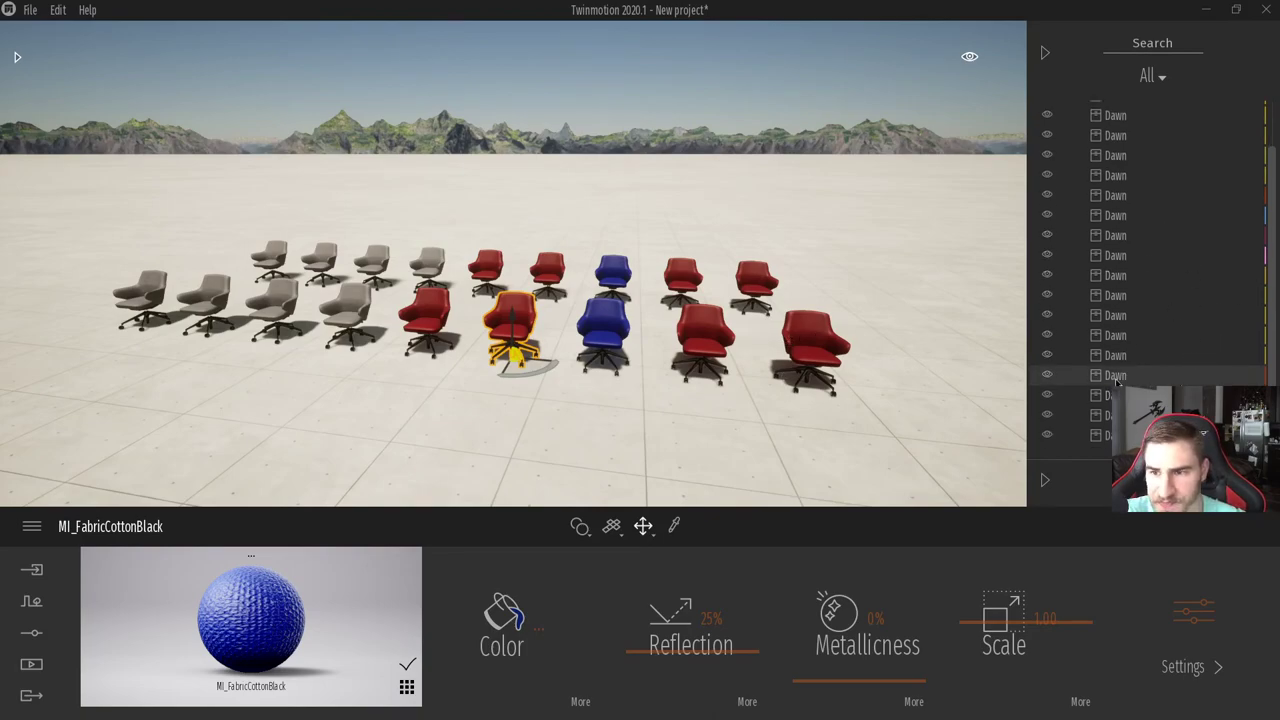
pyautogui.click(1120, 256)
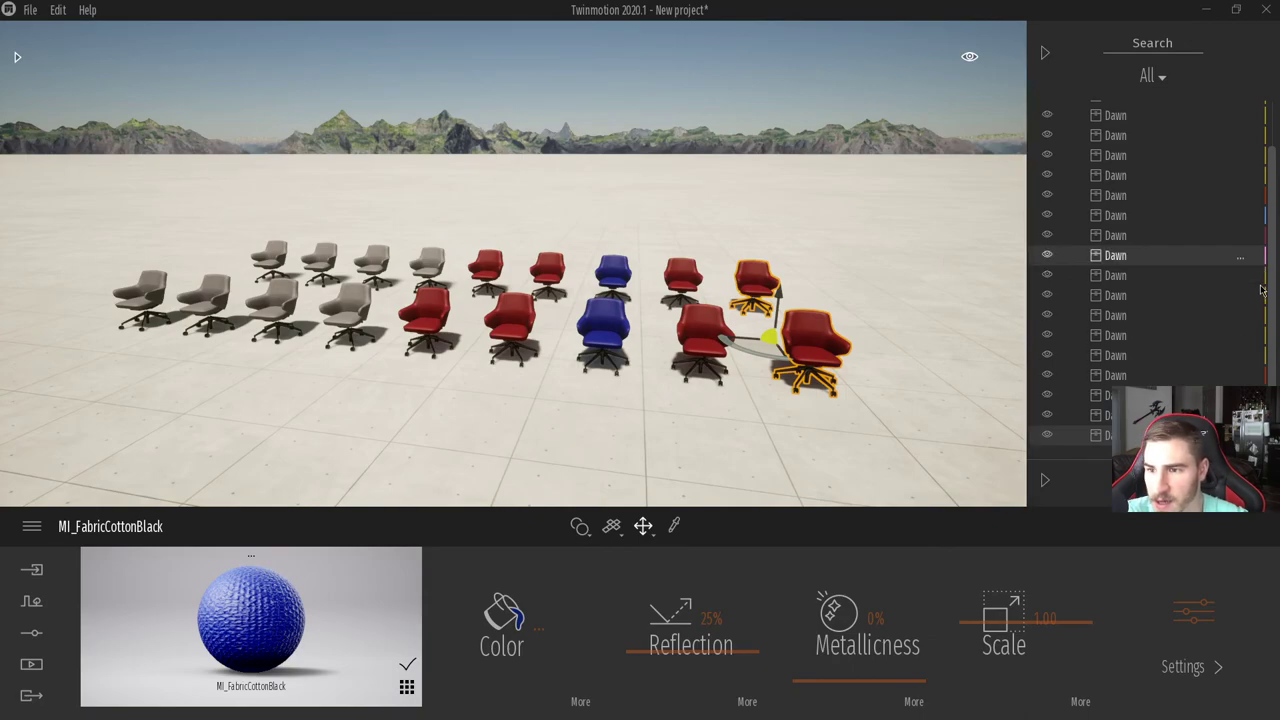
# Select the ten chairs sharing the yellow instance marker, the four grey and the adjacent red one in each row, and clear the selection.
pyautogui.click(1115, 355)
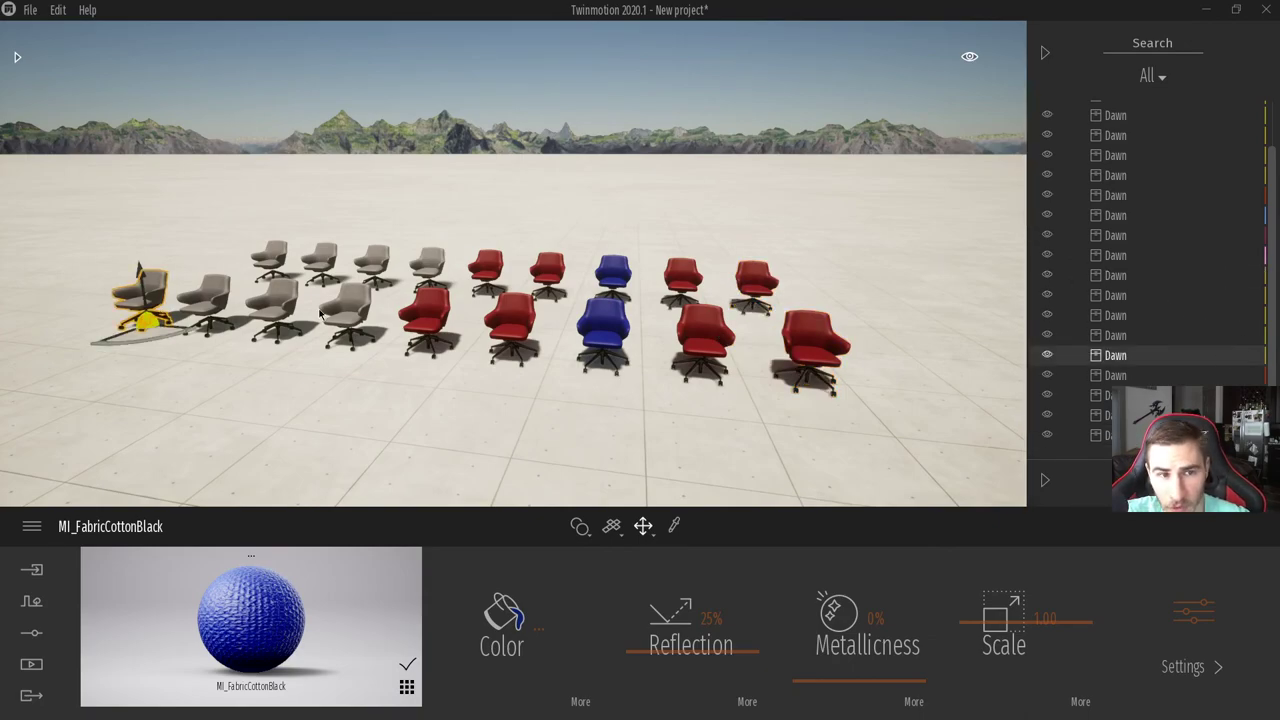
pyautogui.keyDown('shift'); pyautogui.click(1230, 303); pyautogui.keyUp('shift')
pyautogui.scroll(2, 1230, 303)
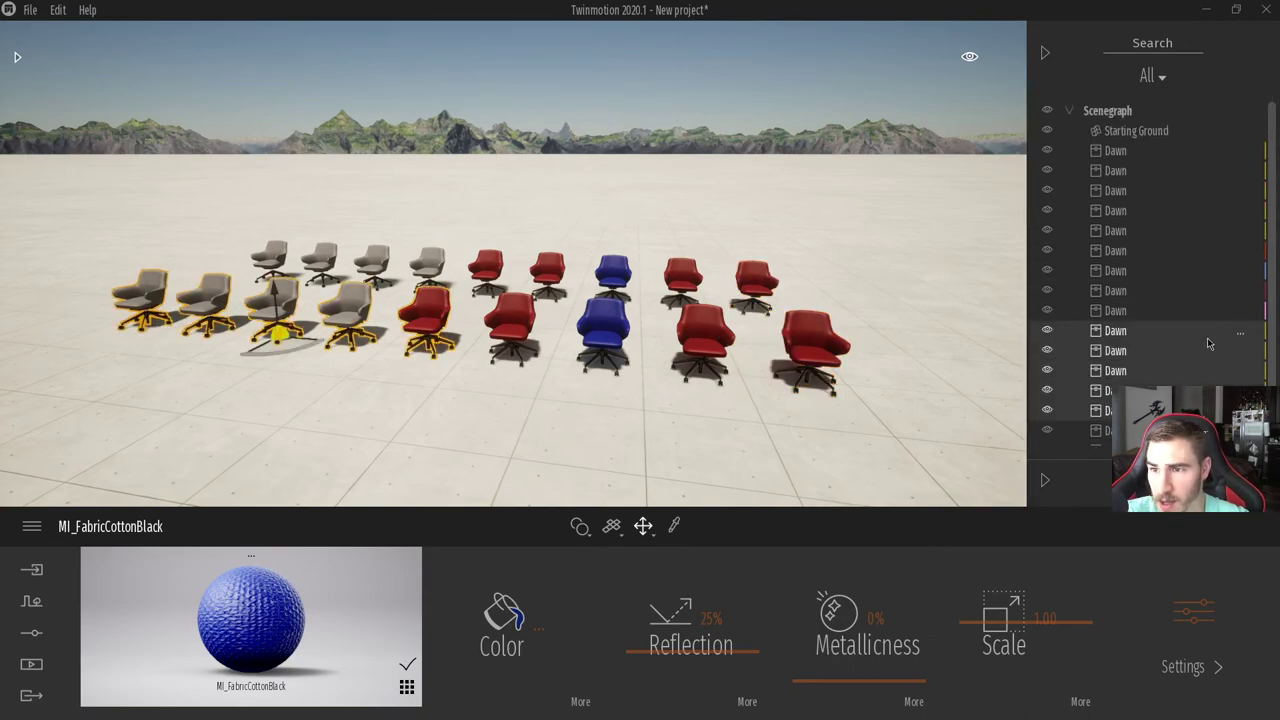
pyautogui.keyDown('ctrl'); pyautogui.click(1208, 230); pyautogui.keyUp('ctrl')
pyautogui.keyDown('ctrl'); pyautogui.click(1200, 211); pyautogui.keyUp('ctrl')
pyautogui.keyDown('ctrl'); pyautogui.click(1195, 191); pyautogui.keyUp('ctrl')
pyautogui.keyDown('ctrl'); pyautogui.click(1188, 171); pyautogui.keyUp('ctrl')
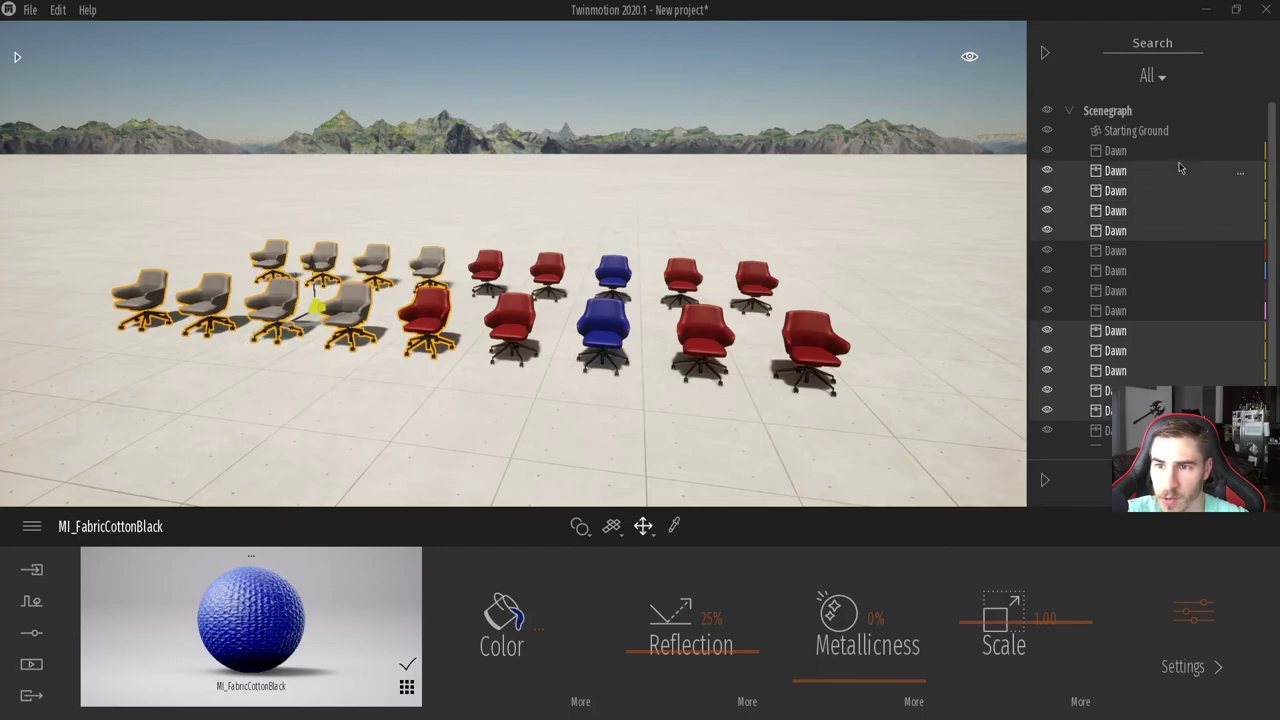
pyautogui.keyDown('ctrl'); pyautogui.click(1180, 152); pyautogui.keyUp('ctrl')
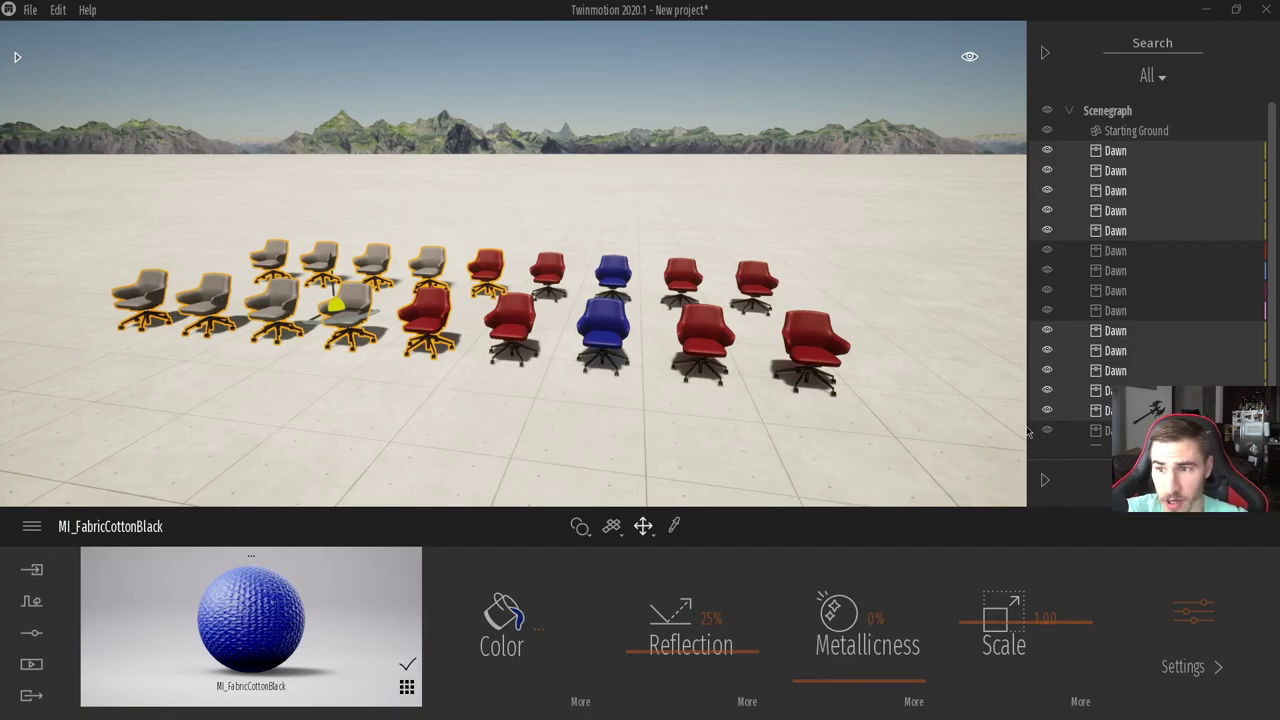
pyautogui.scroll(-1, 1177, 360)
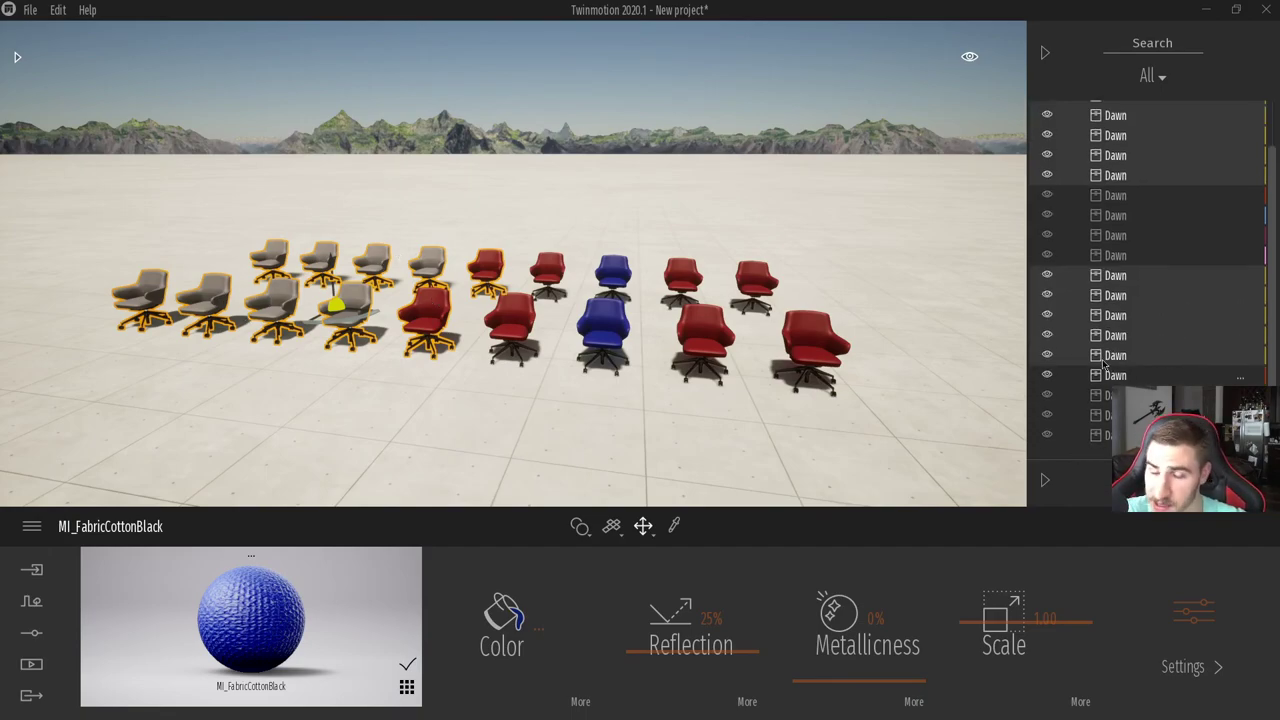
pyautogui.click(683, 112)
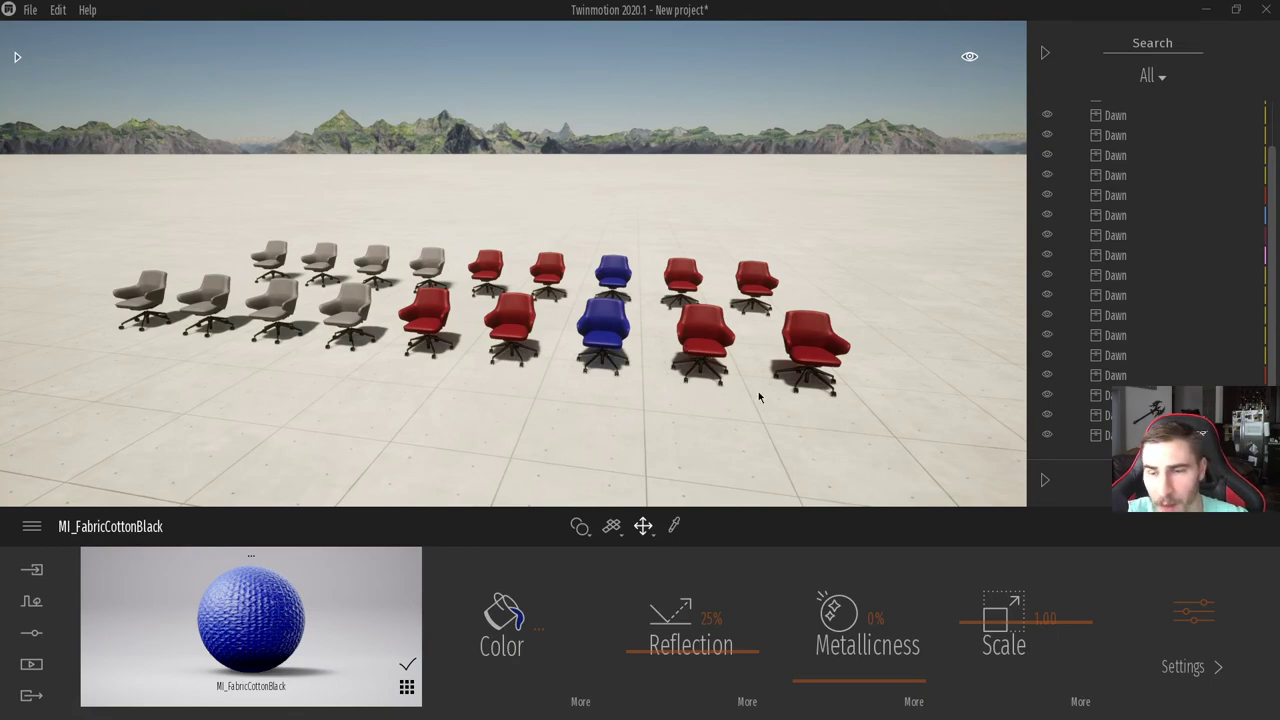
# Check the scene performance statistics, collapse them, and hide the scenegraph to widen the viewport.
pyautogui.click(1045, 481)
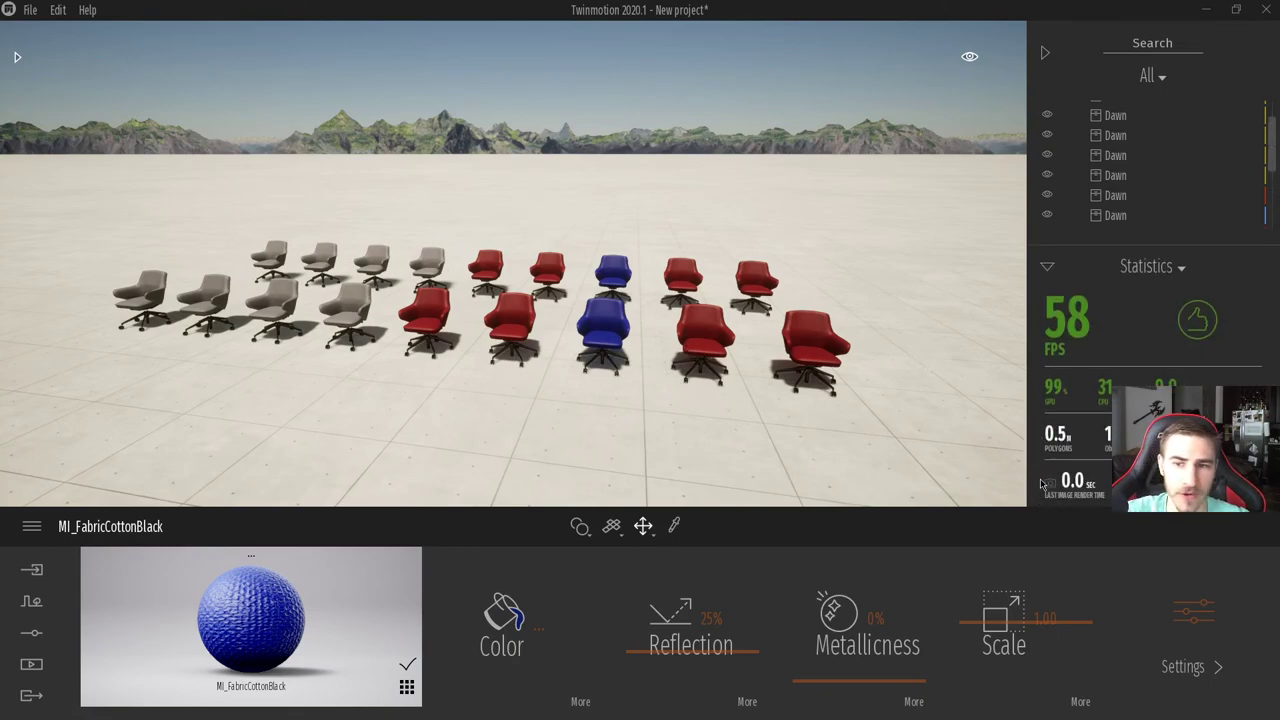
pyautogui.click(1048, 268)
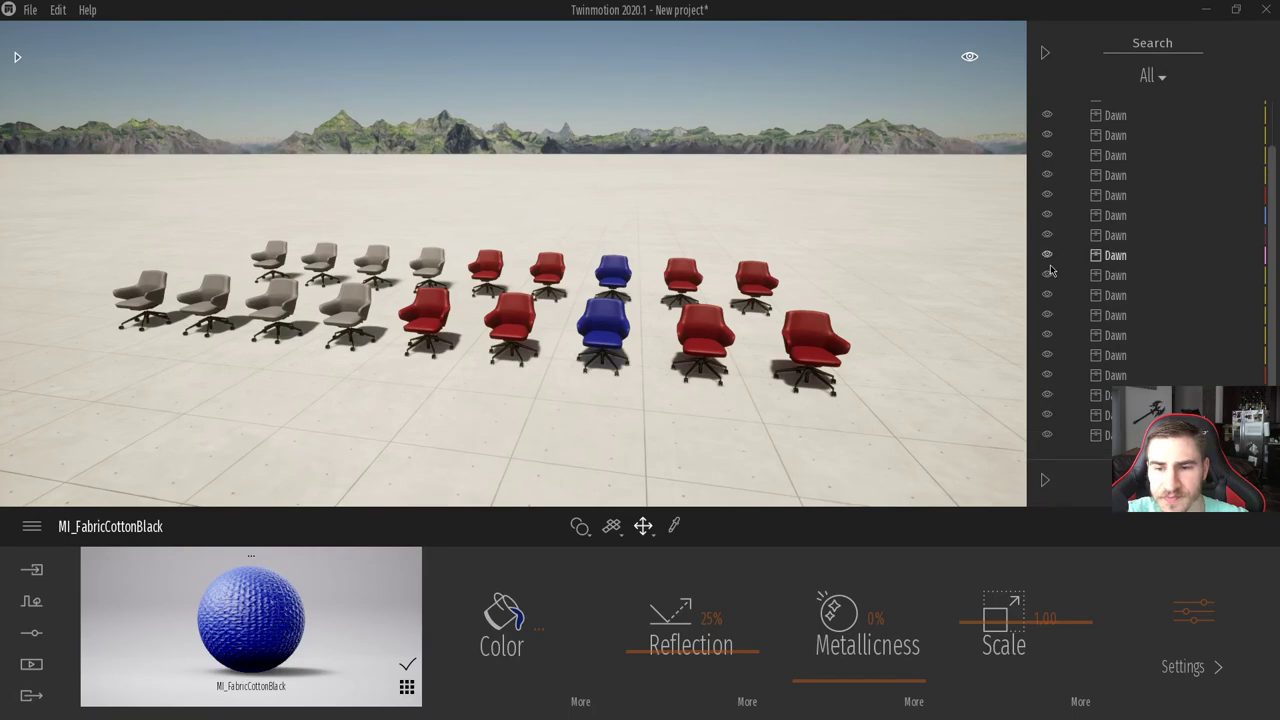
pyautogui.click(1045, 53)
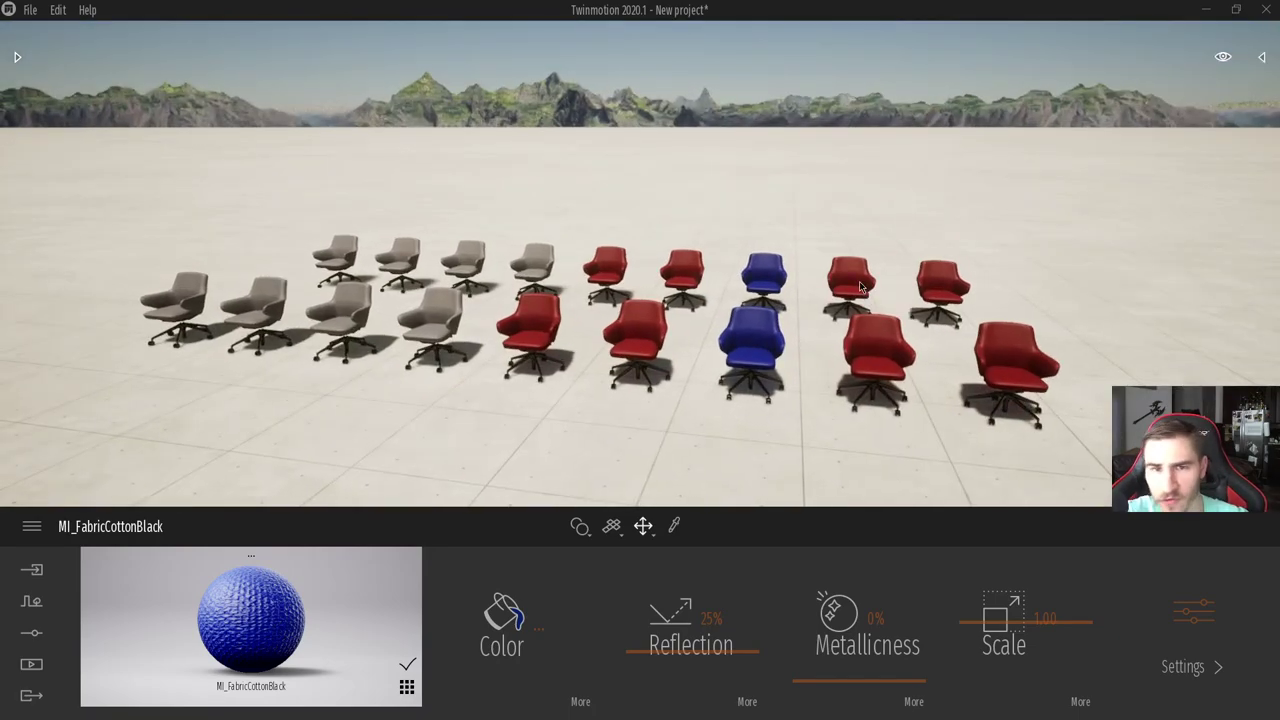